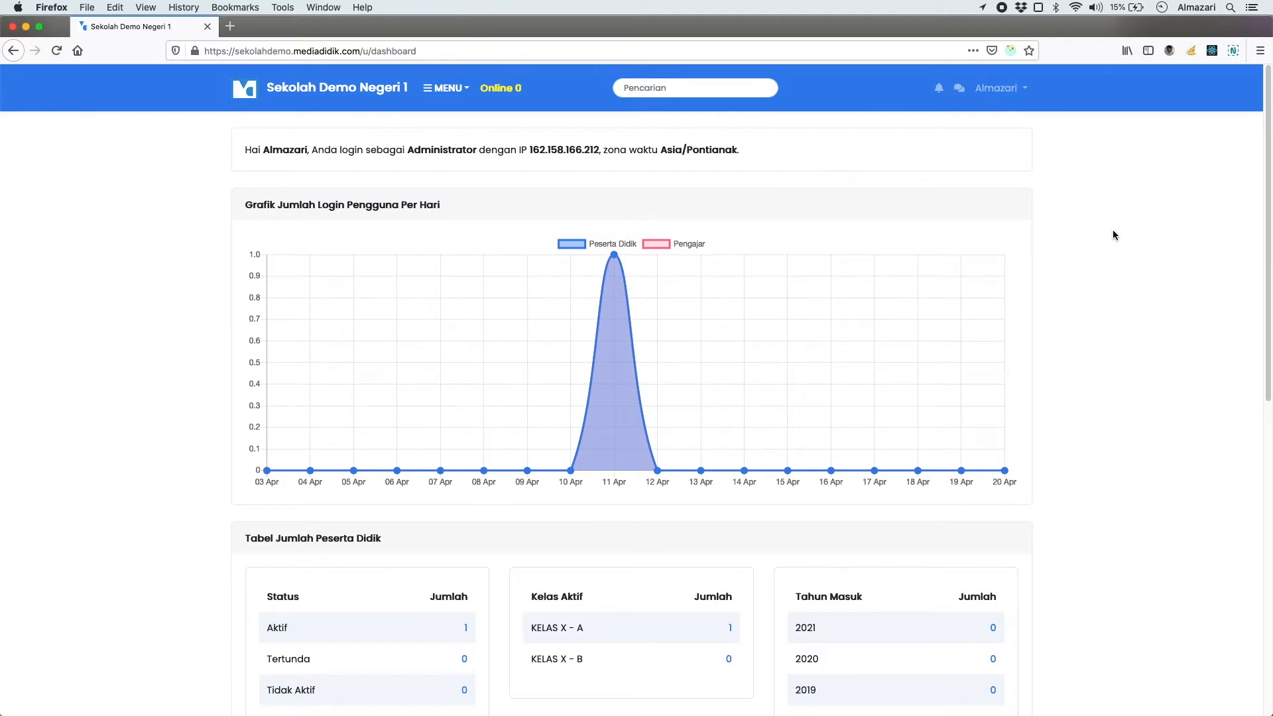
Open the Dasar settings page and go to its Pengajar permissions.
click(445, 88)
mouse_move(488, 283)
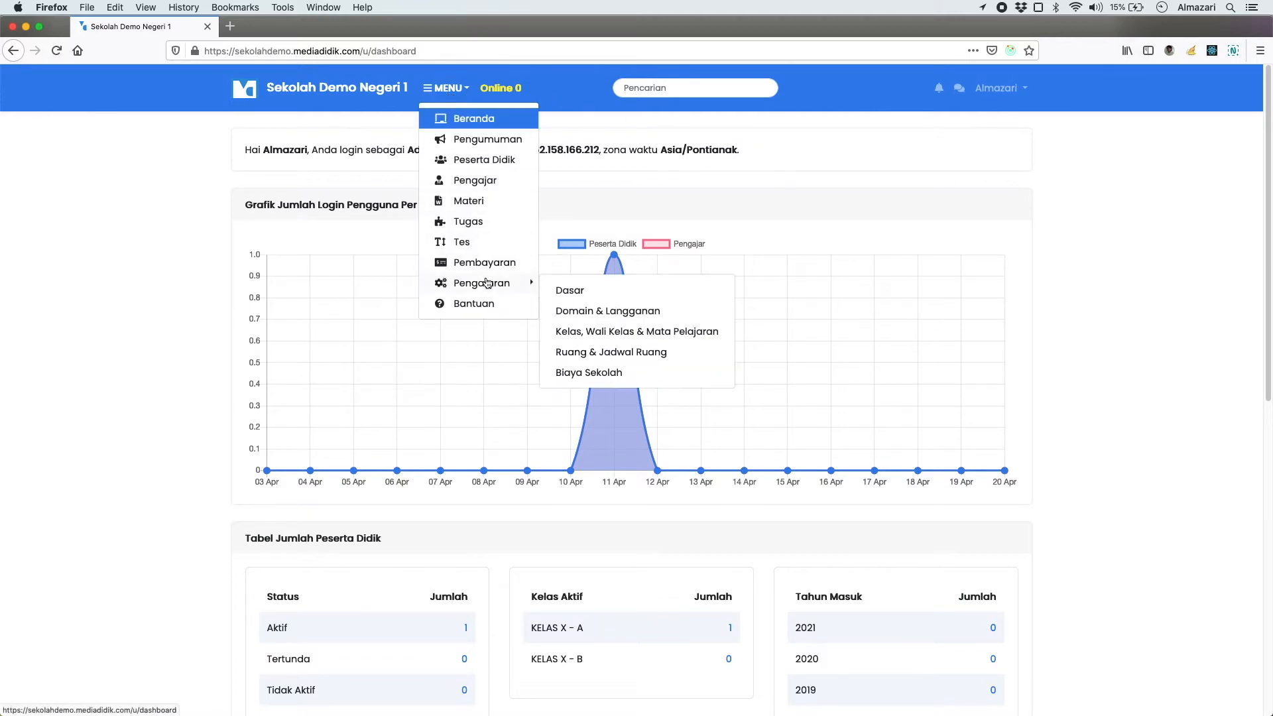
click(597, 290)
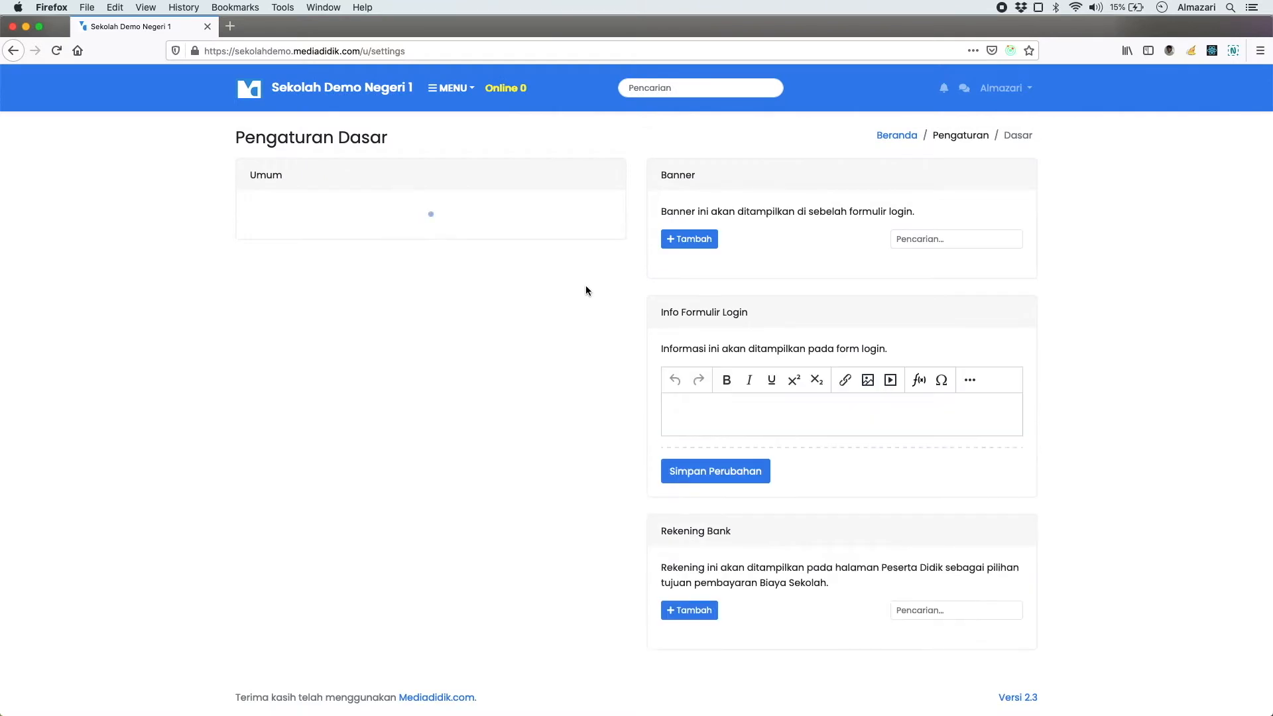
scroll(568, 292, down, 5)
scroll(504, 279, up, 1)
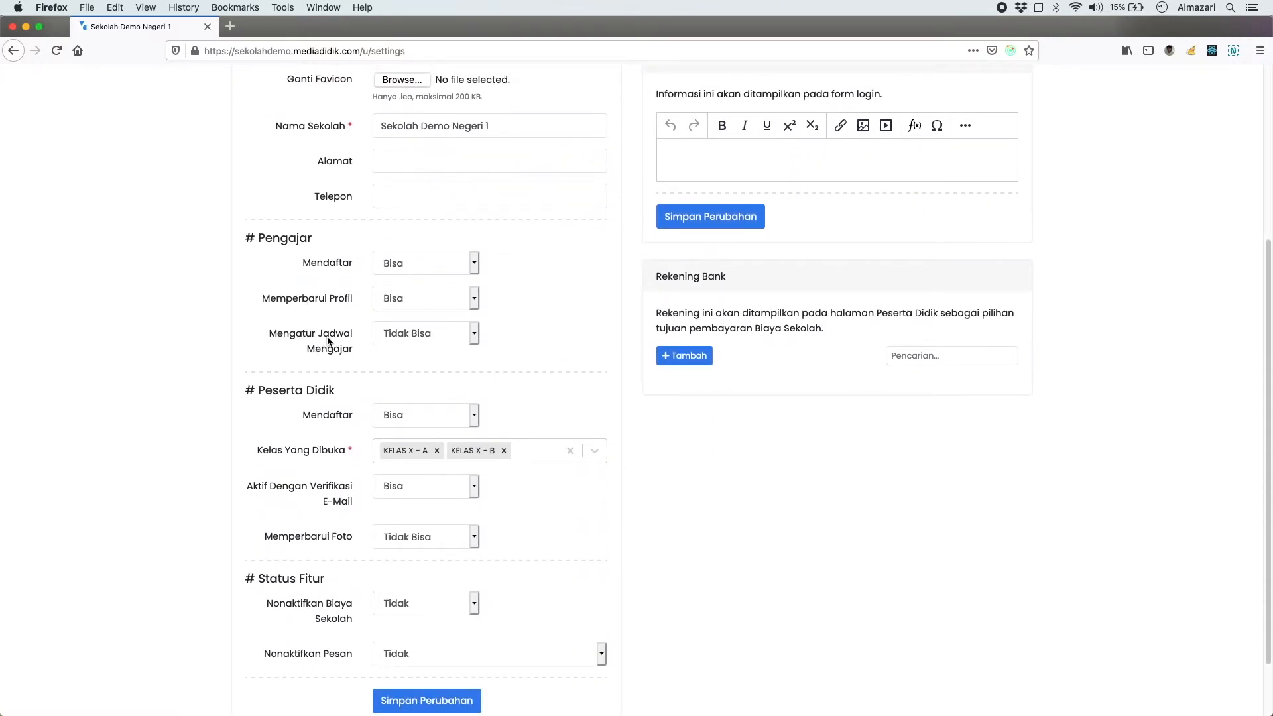
Set the Pengajar permission Mengatur Jadwal Mengajar to Bisa, and return it to Tidak Bisa.
click(415, 334)
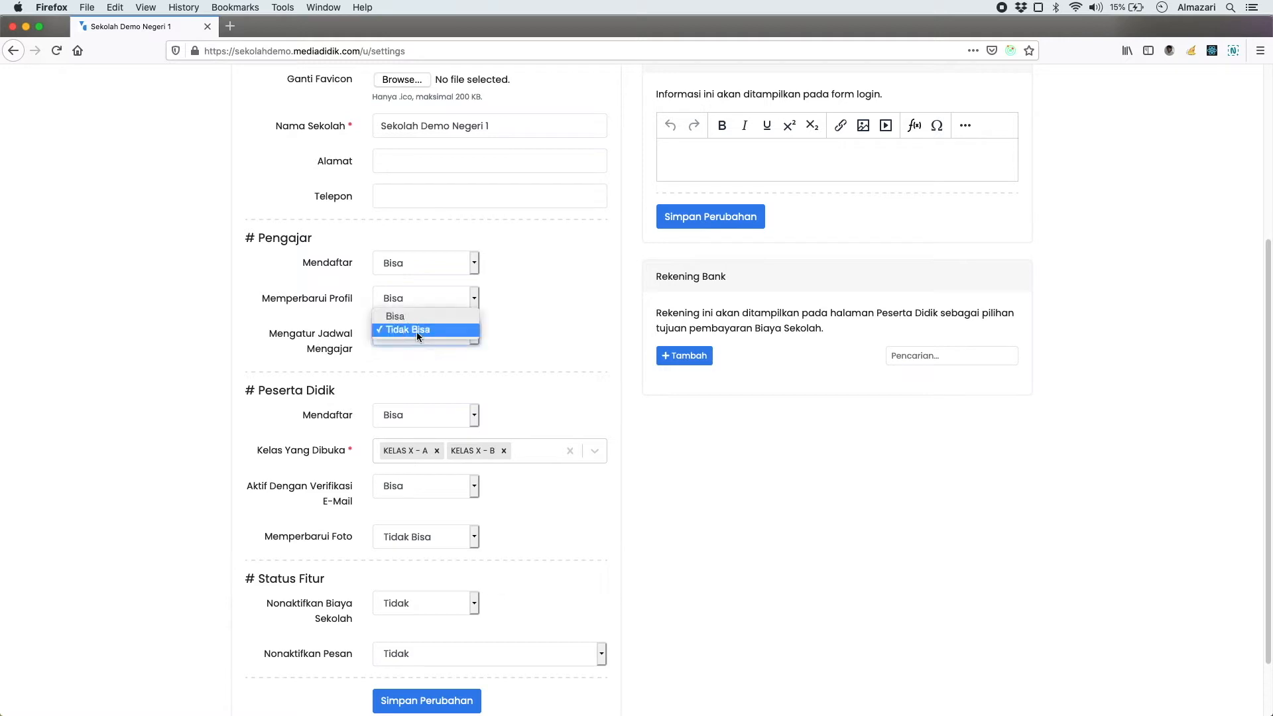
click(494, 321)
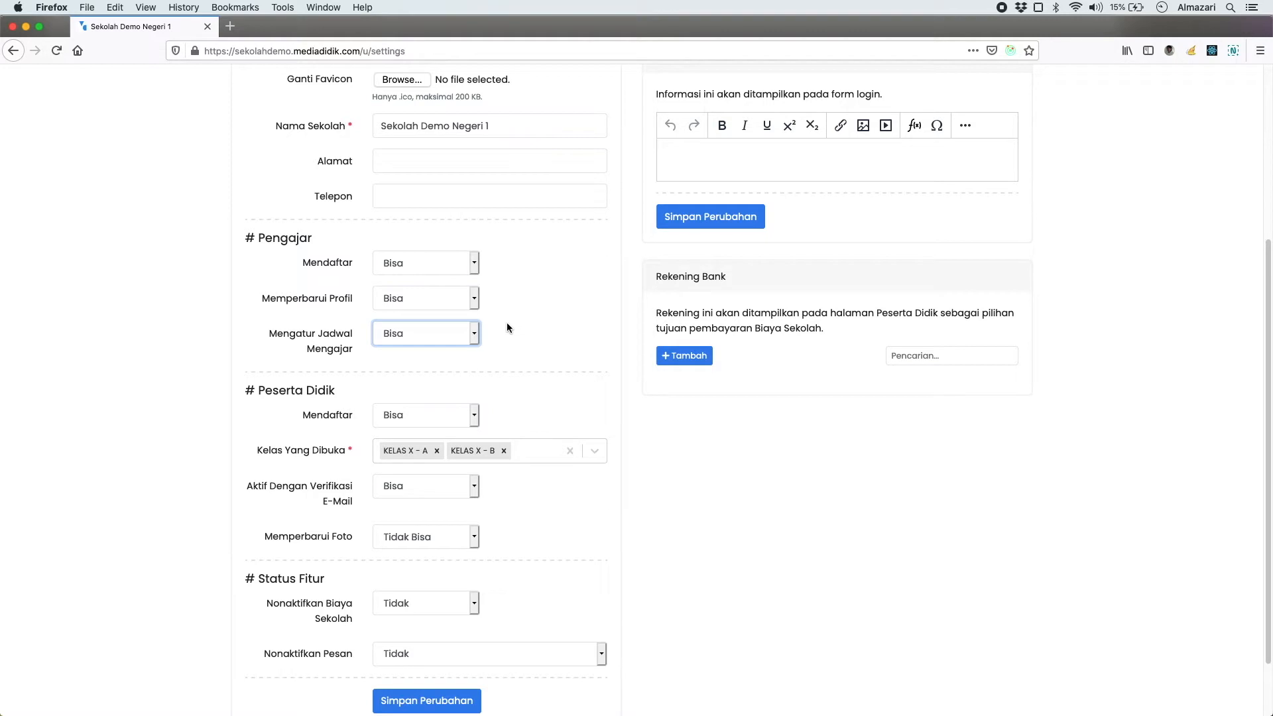
click(506, 325)
click(535, 341)
click(622, 314)
Go to the Pengajar list and open the form for adding a new teacher.
scroll(622, 314, up, 5)
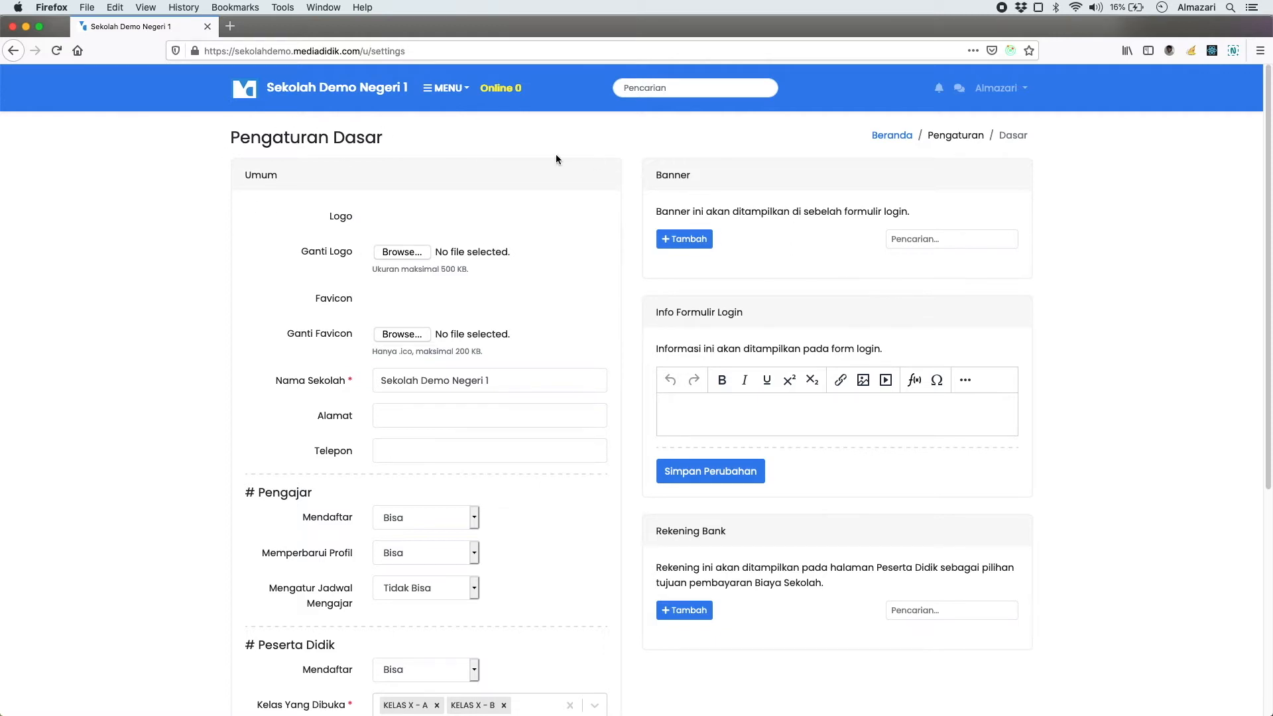
click(461, 91)
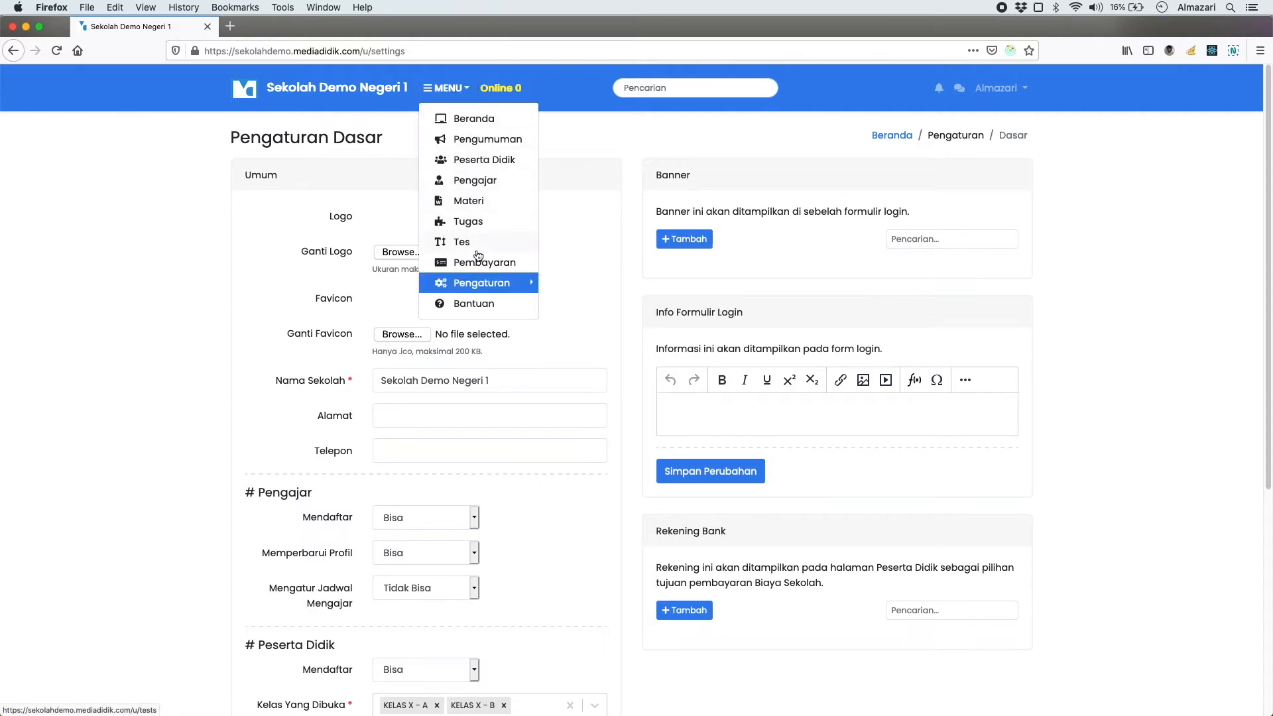
click(474, 181)
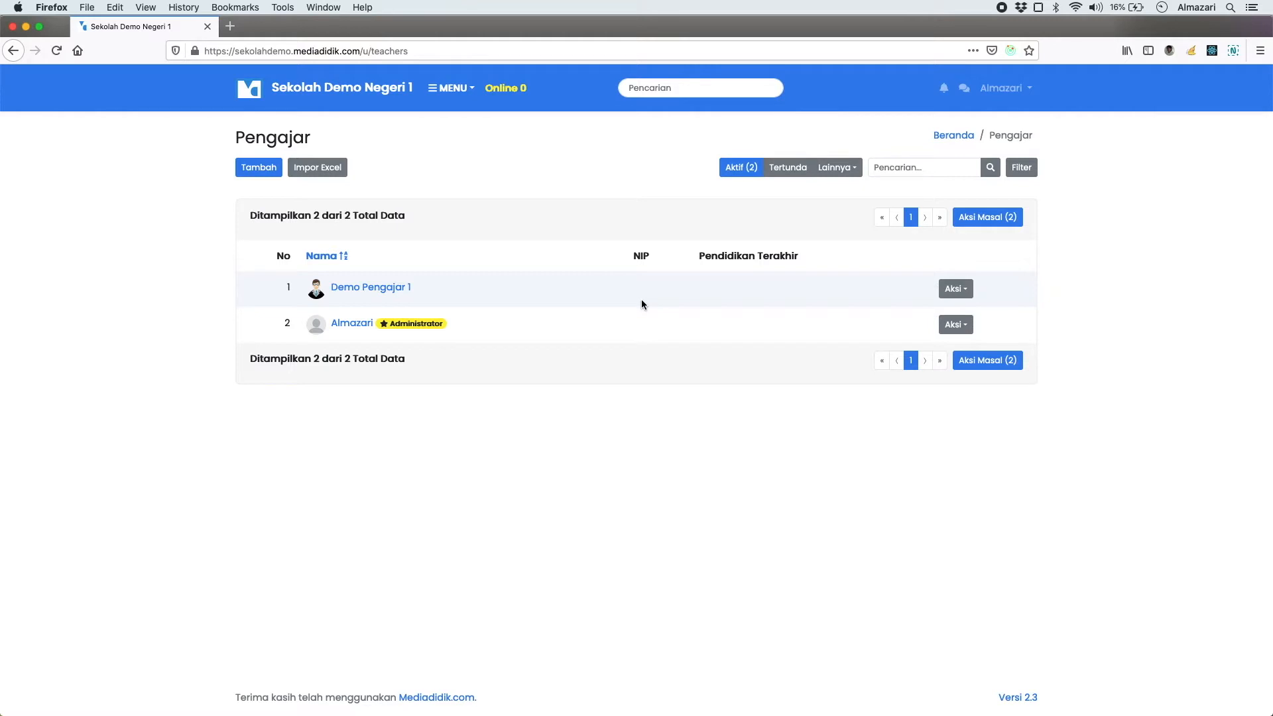
click(262, 169)
scroll(700, 218, down, 1)
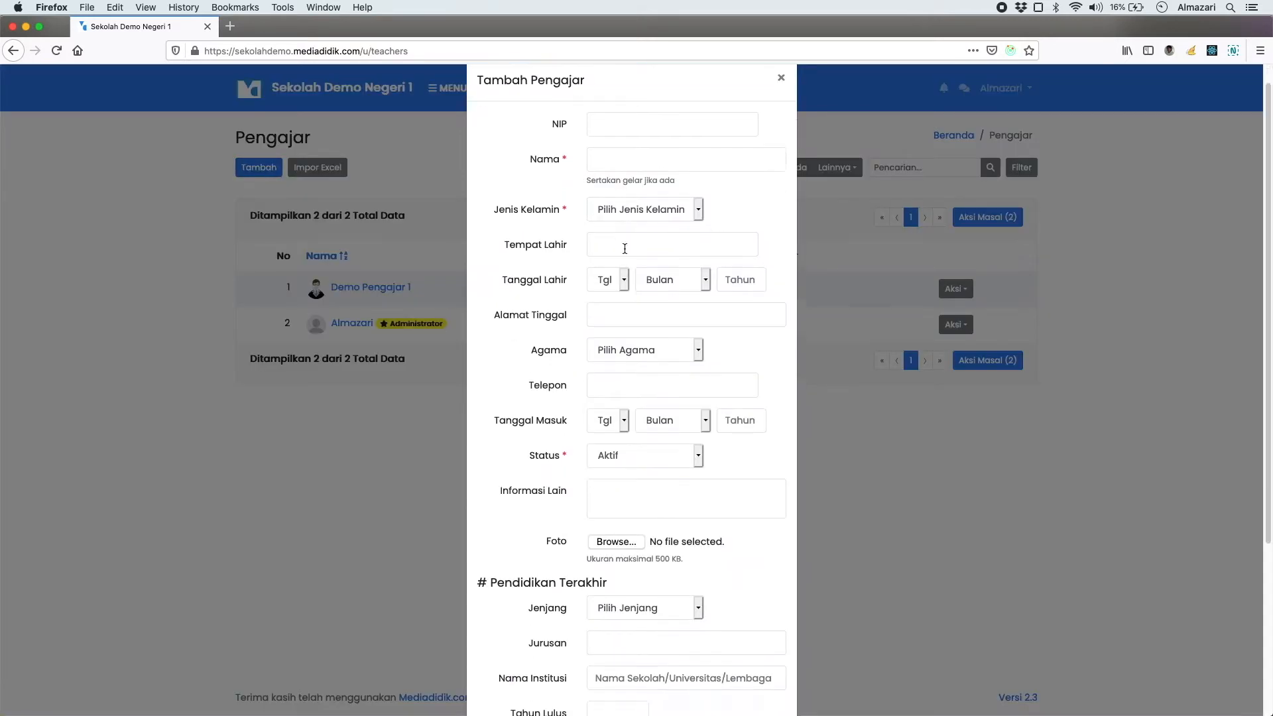
Enter "Demo Pengajar 2" as the new teacher's Nama and choose Laki-laki as Jenis Kelamin.
click(565, 153)
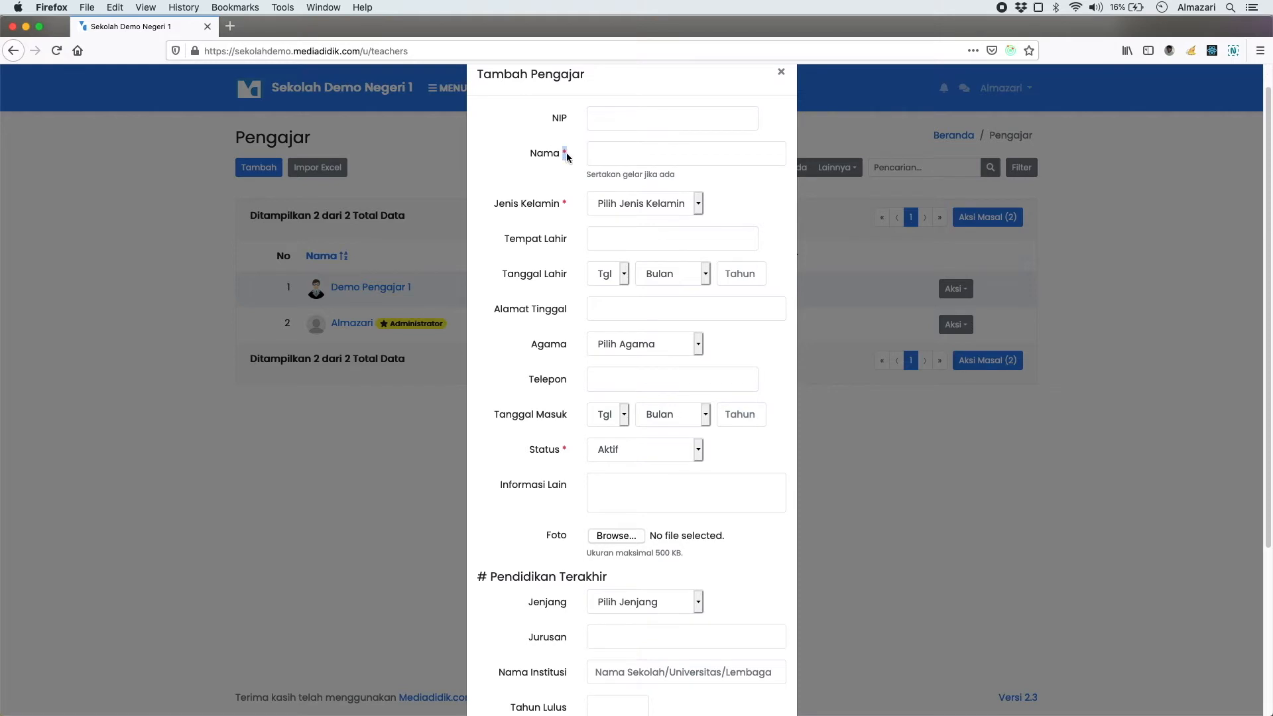
click(568, 203)
scroll(568, 242, down, 5)
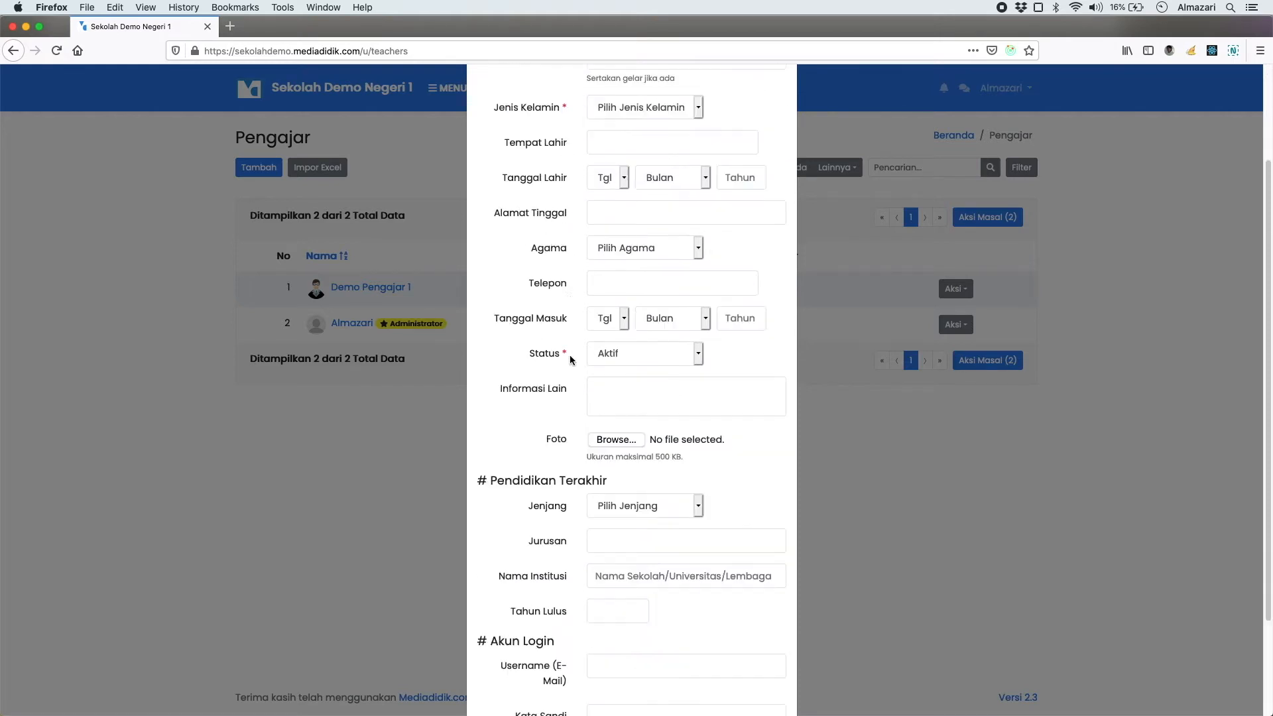
scroll(635, 201, up, 5)
click(638, 188)
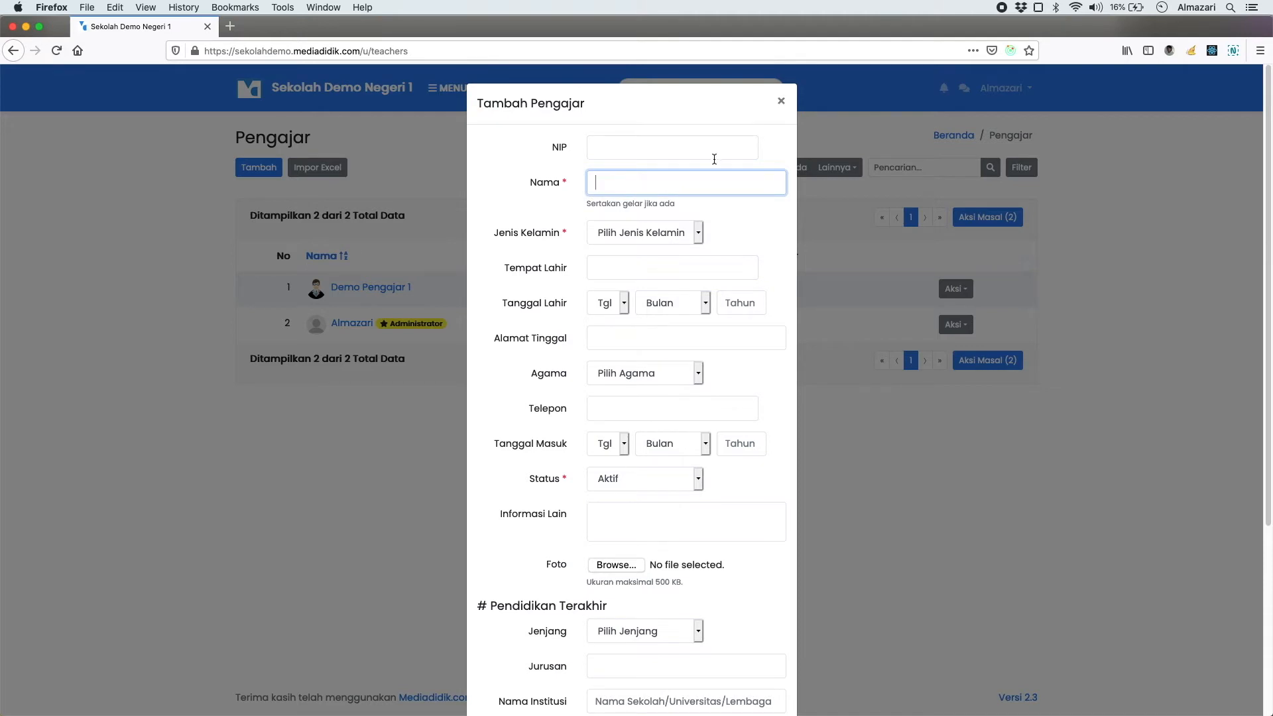
text(Demo Pengajar 2)
click(666, 232)
click(669, 242)
Examine the optional profile, education and login account fields of the new teacher form without filling them in.
scroll(671, 312, down, 4)
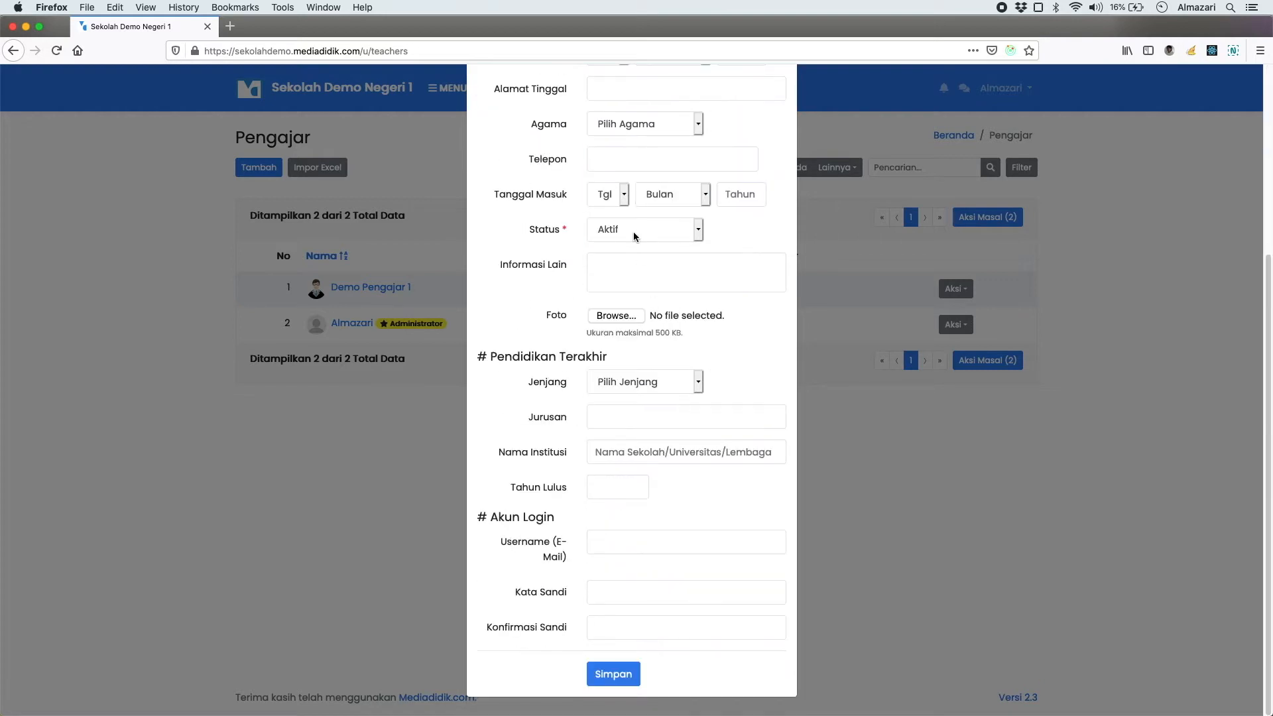
click(650, 546)
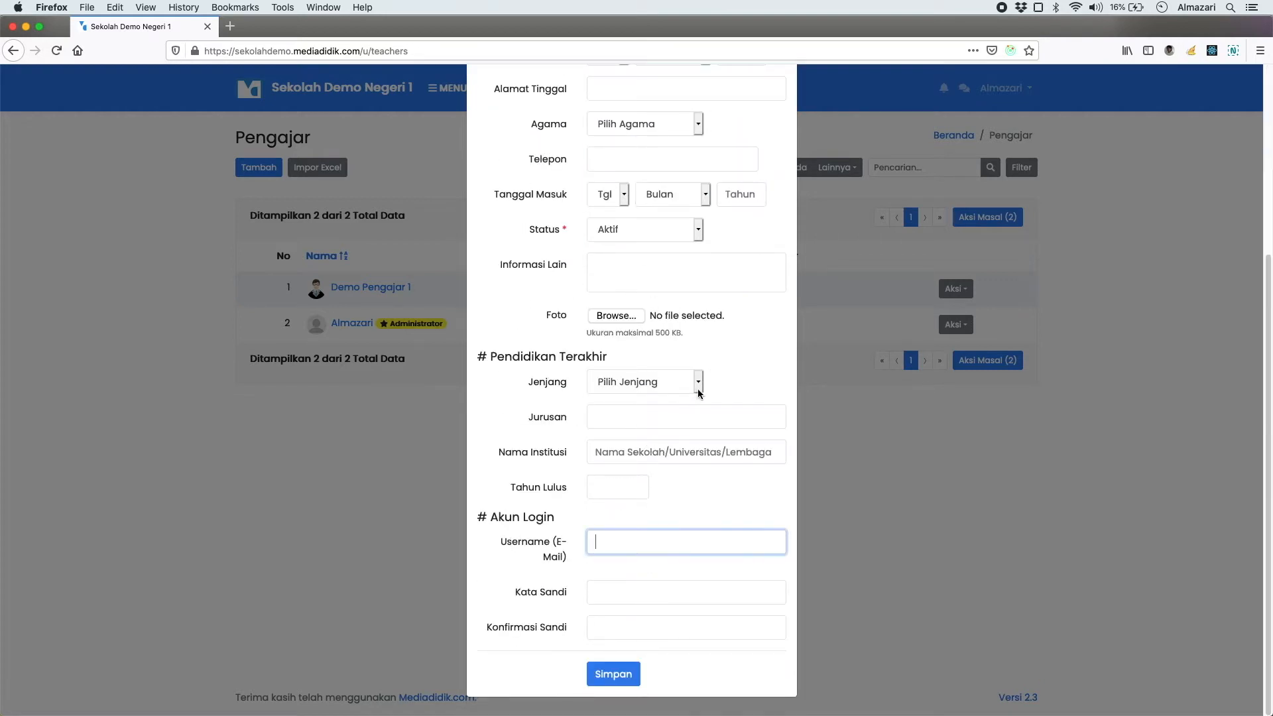
scroll(698, 393, up, 3)
click(650, 418)
scroll(662, 364, up, 2)
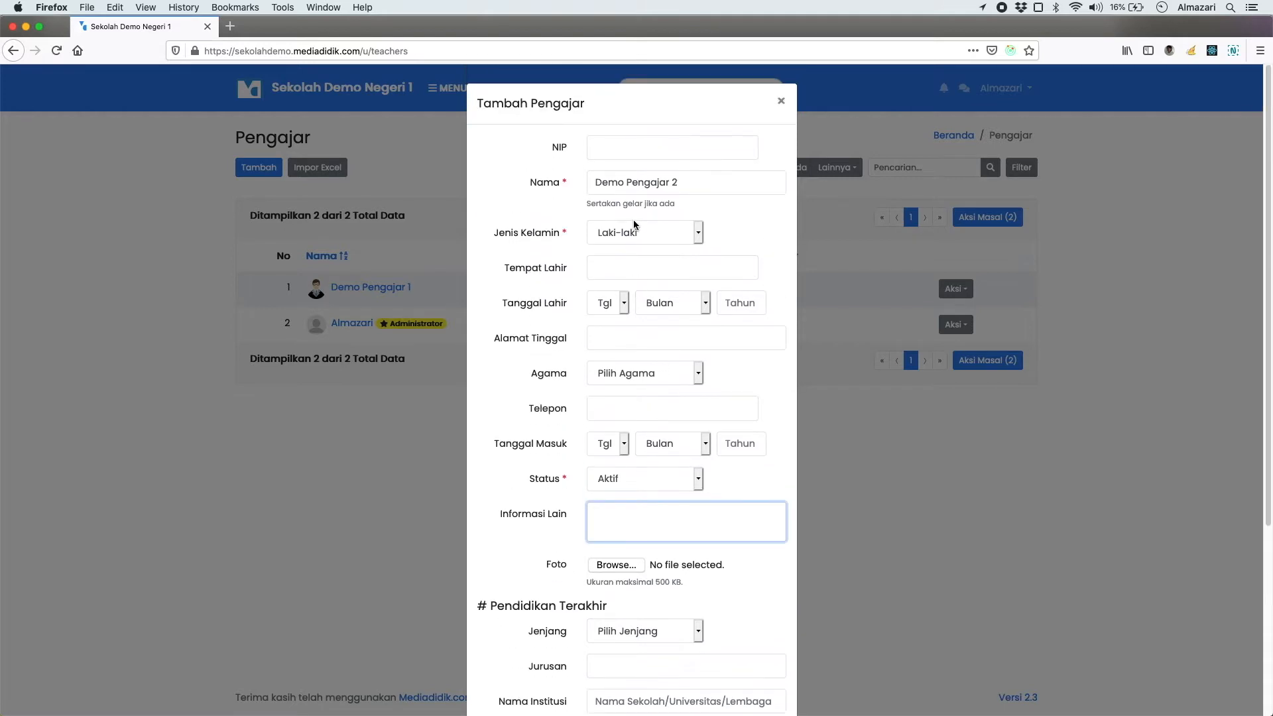
click(630, 262)
scroll(758, 169, down, 5)
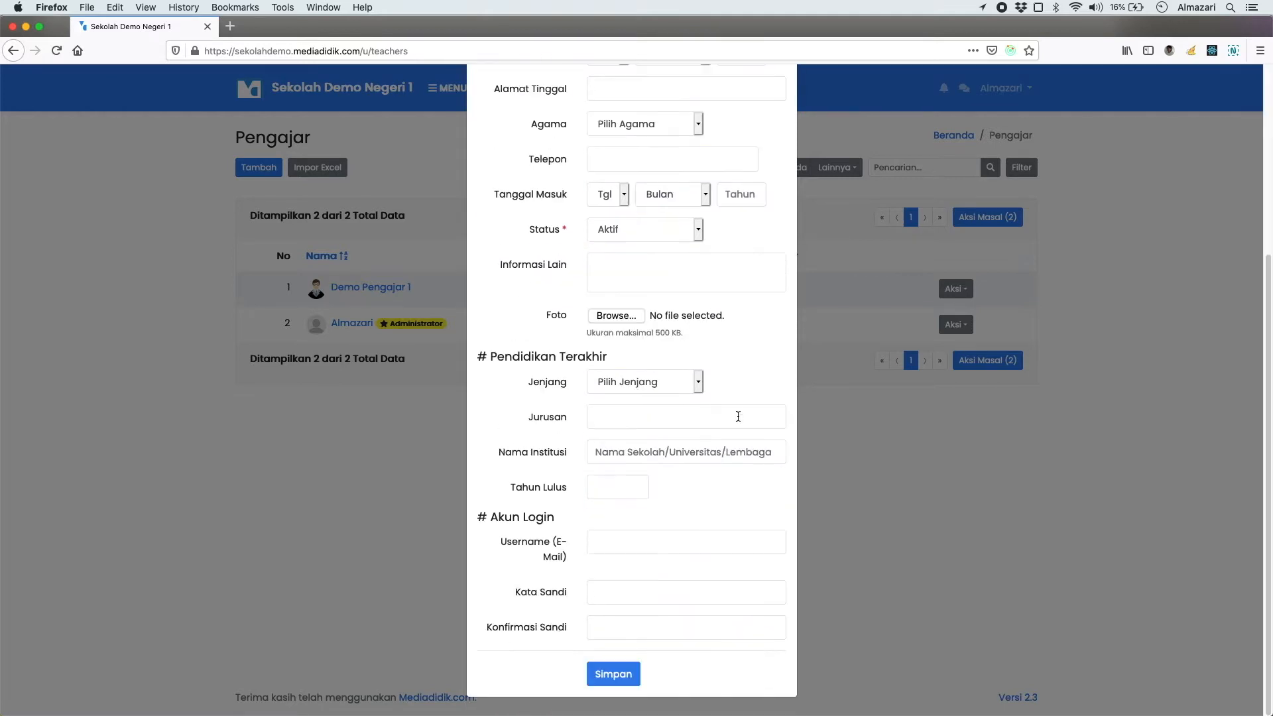
click(647, 540)
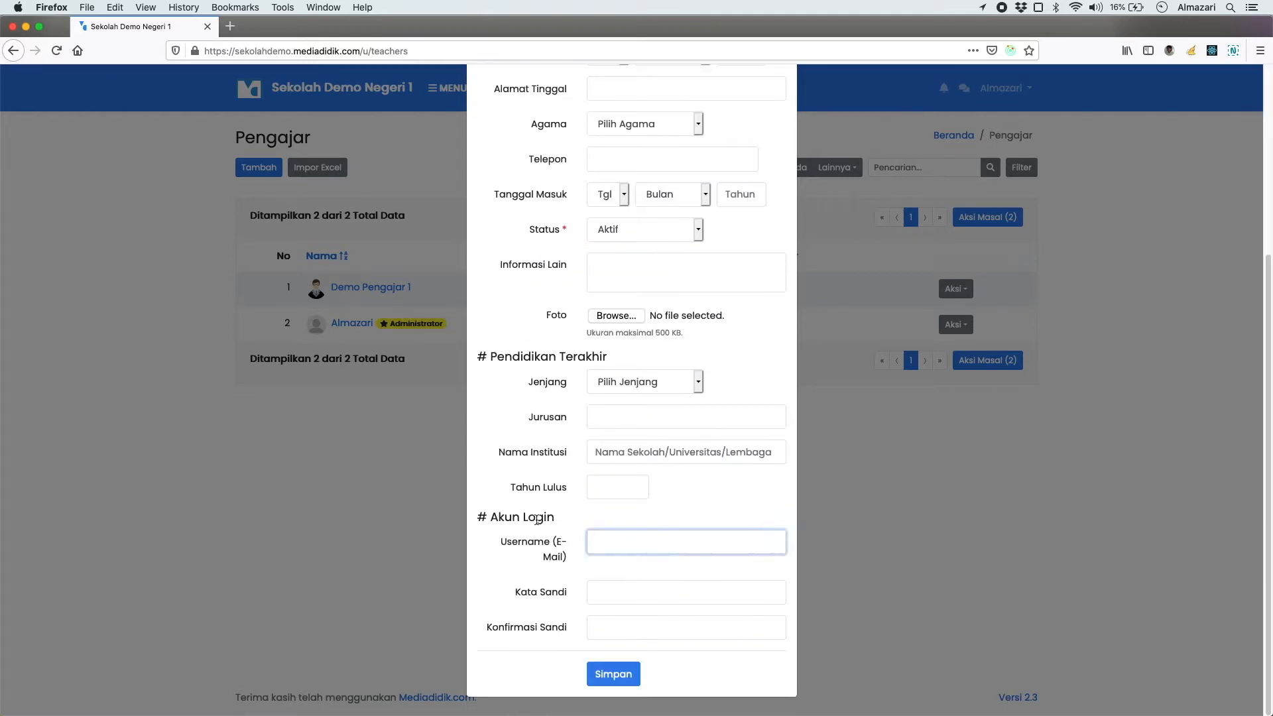
click(656, 588)
scroll(667, 465, up, 2)
scroll(667, 469, up, 2)
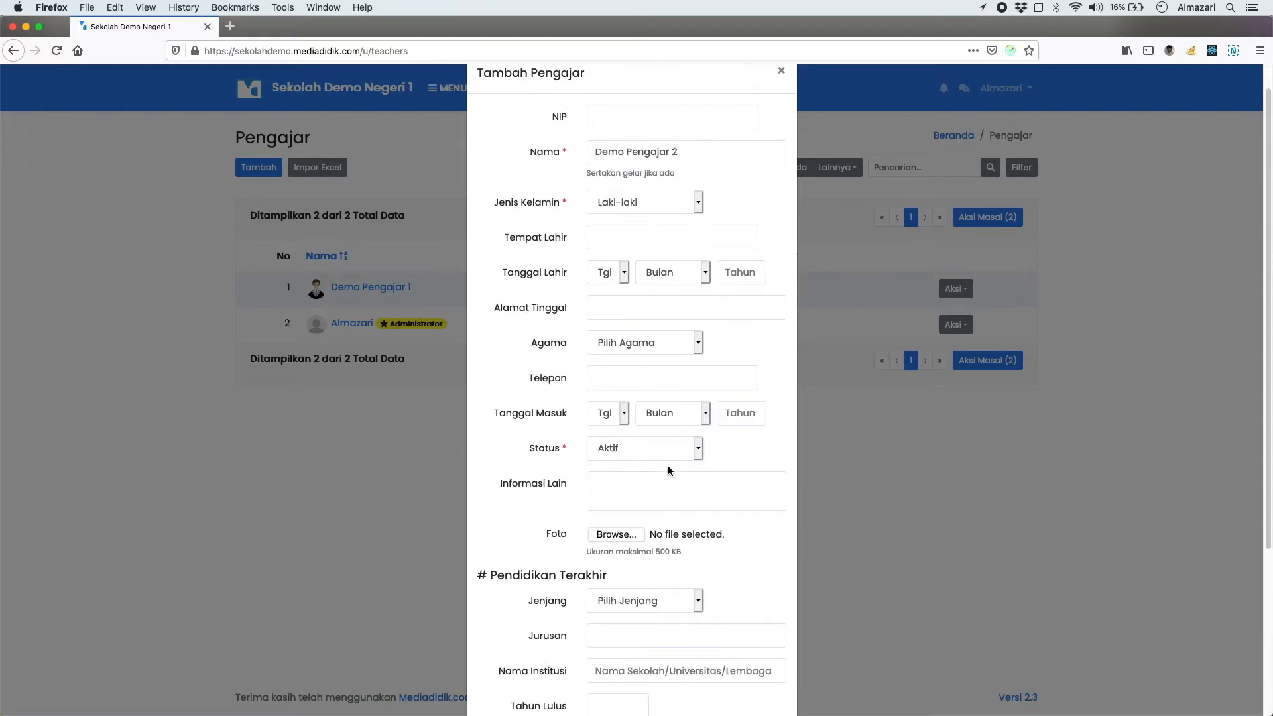
Save the new teacher record and close the form.
scroll(642, 426, down, 4)
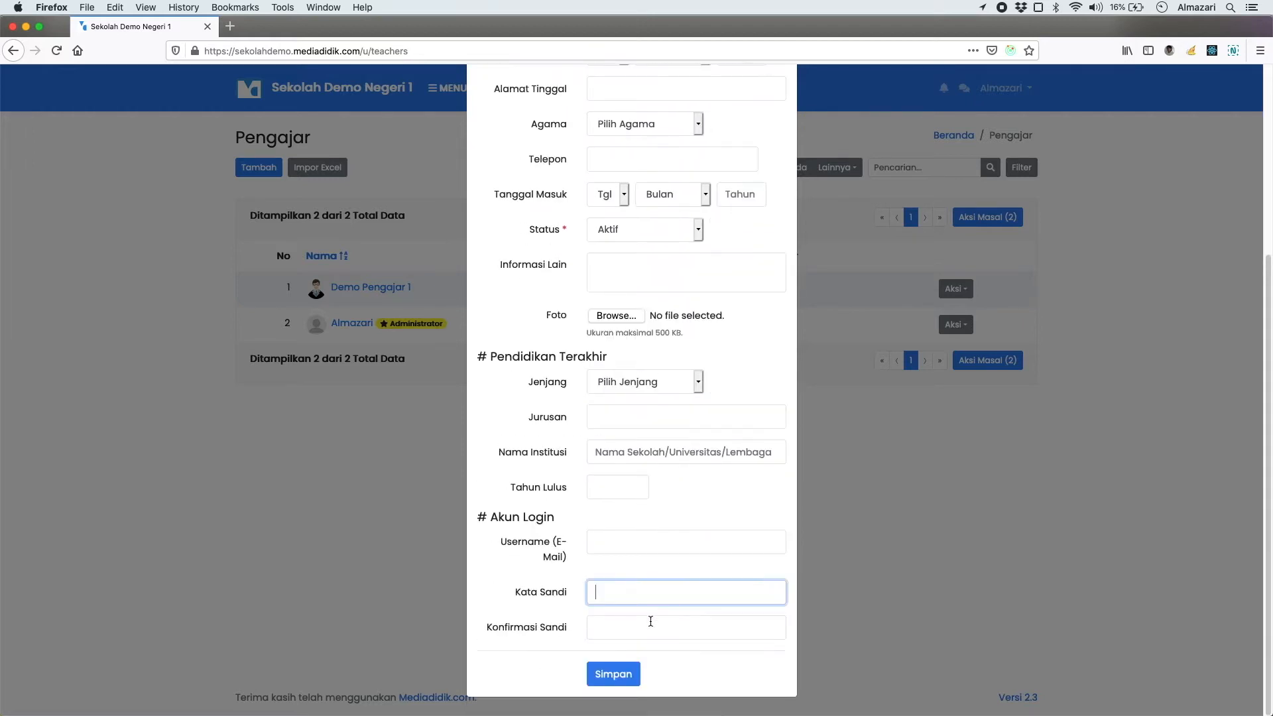
click(626, 672)
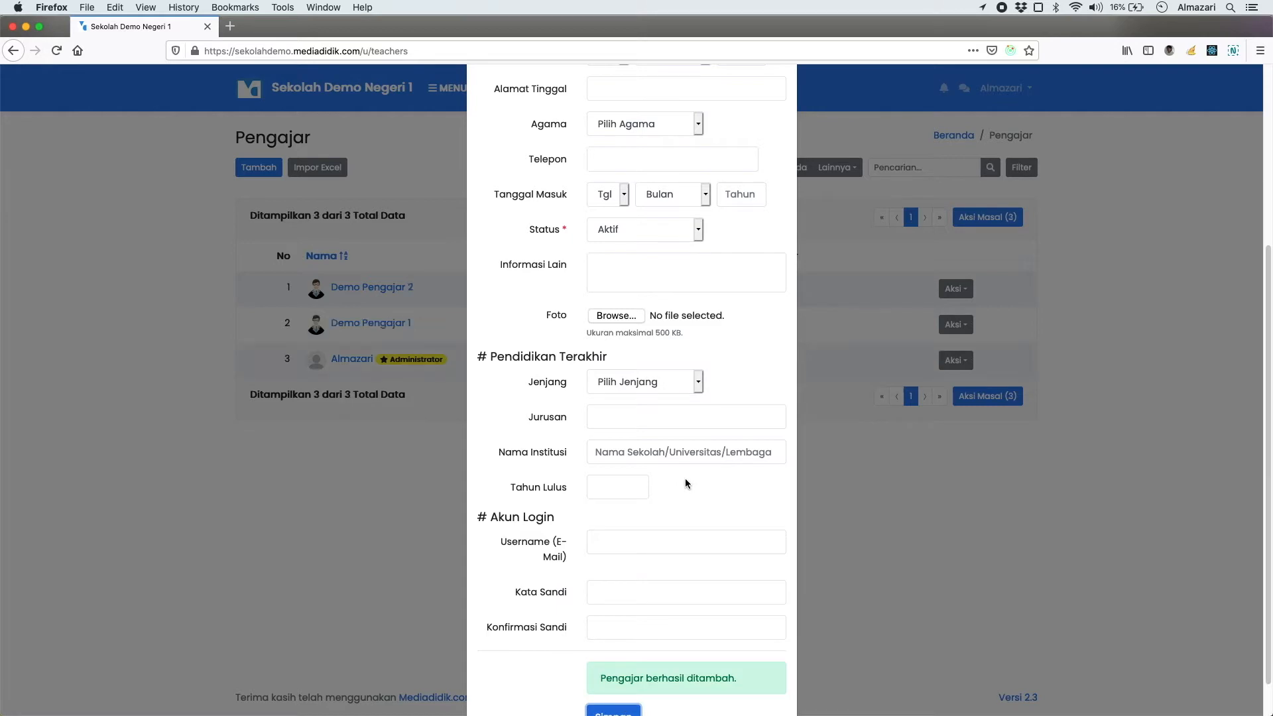
click(783, 100)
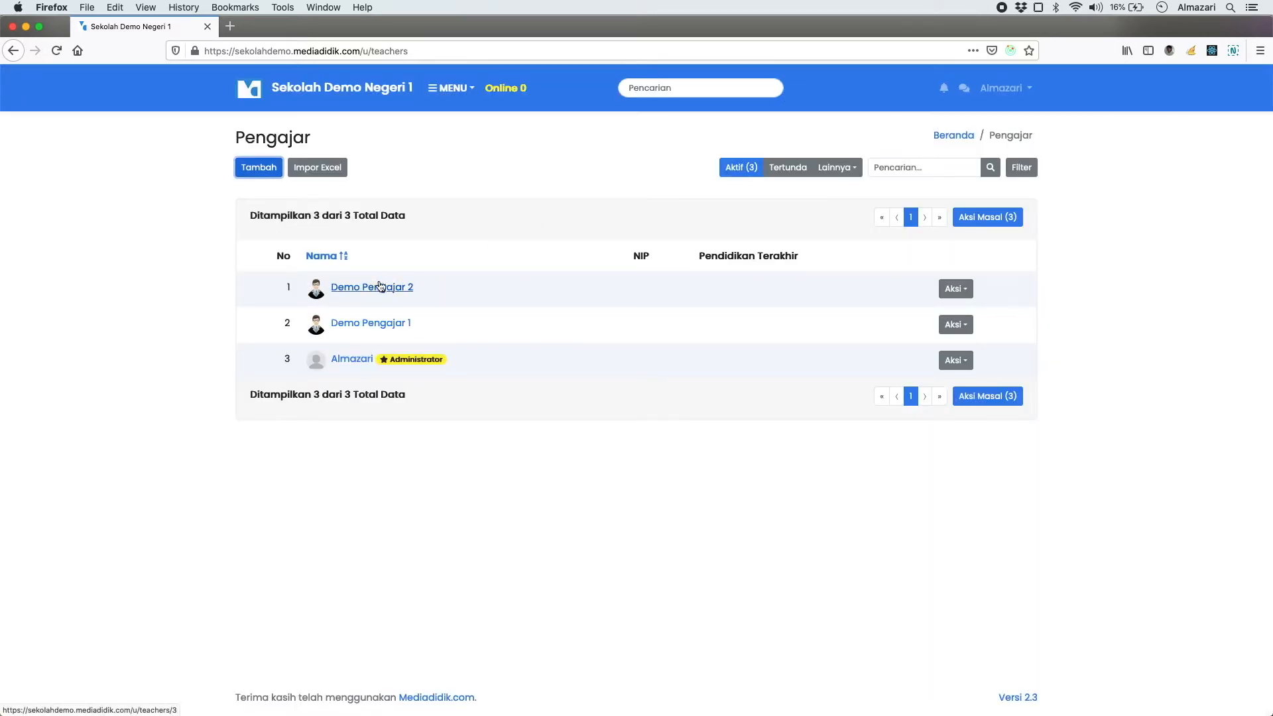
Open the detail page of Demo Pengajar 2 and start adding an entry to Jadwal Mengajar.
click(956, 289)
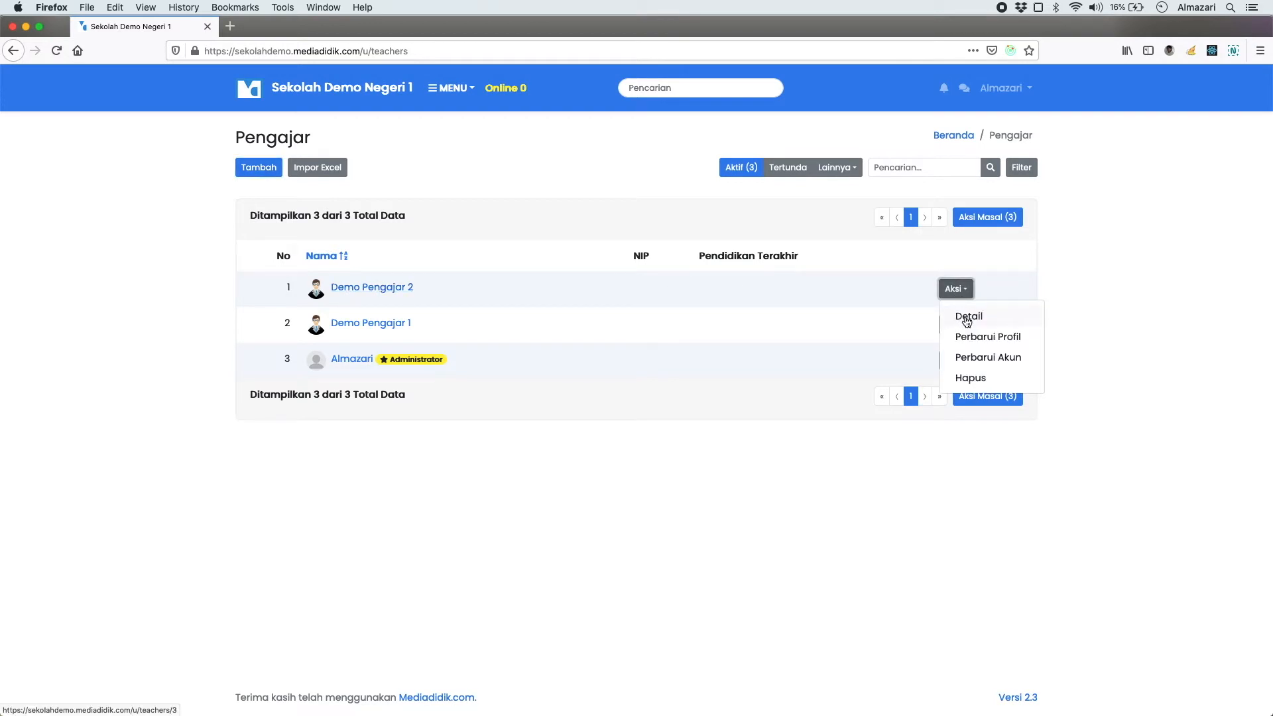
click(353, 290)
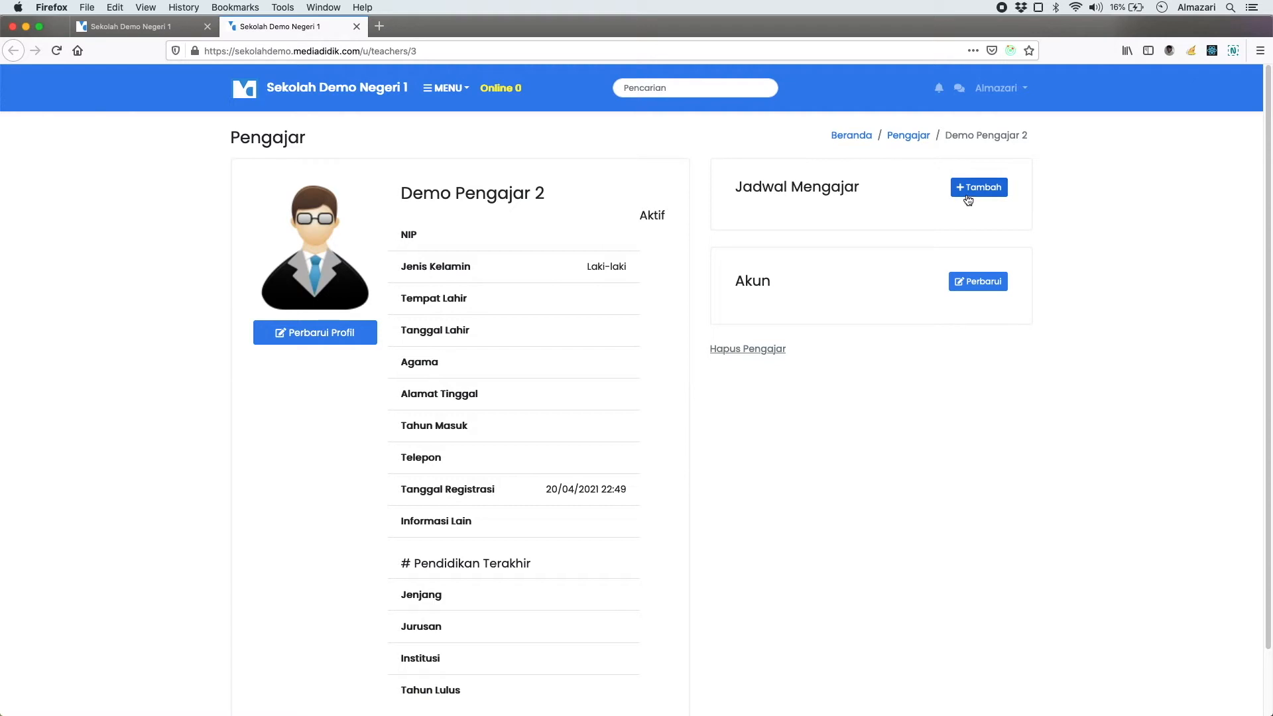
drag(730, 187, 885, 191)
click(885, 190)
click(976, 188)
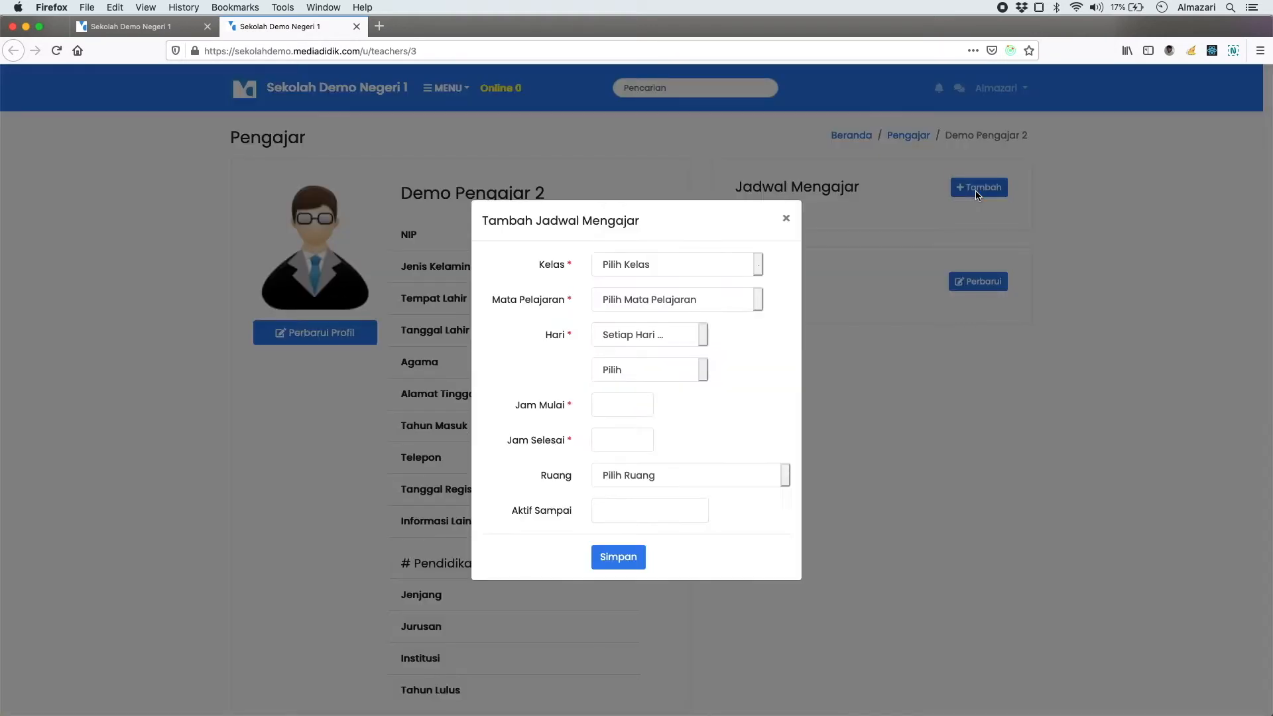
Choose KELAS X - A as the schedule's class and Bahasa Indonesia as its subject.
click(710, 263)
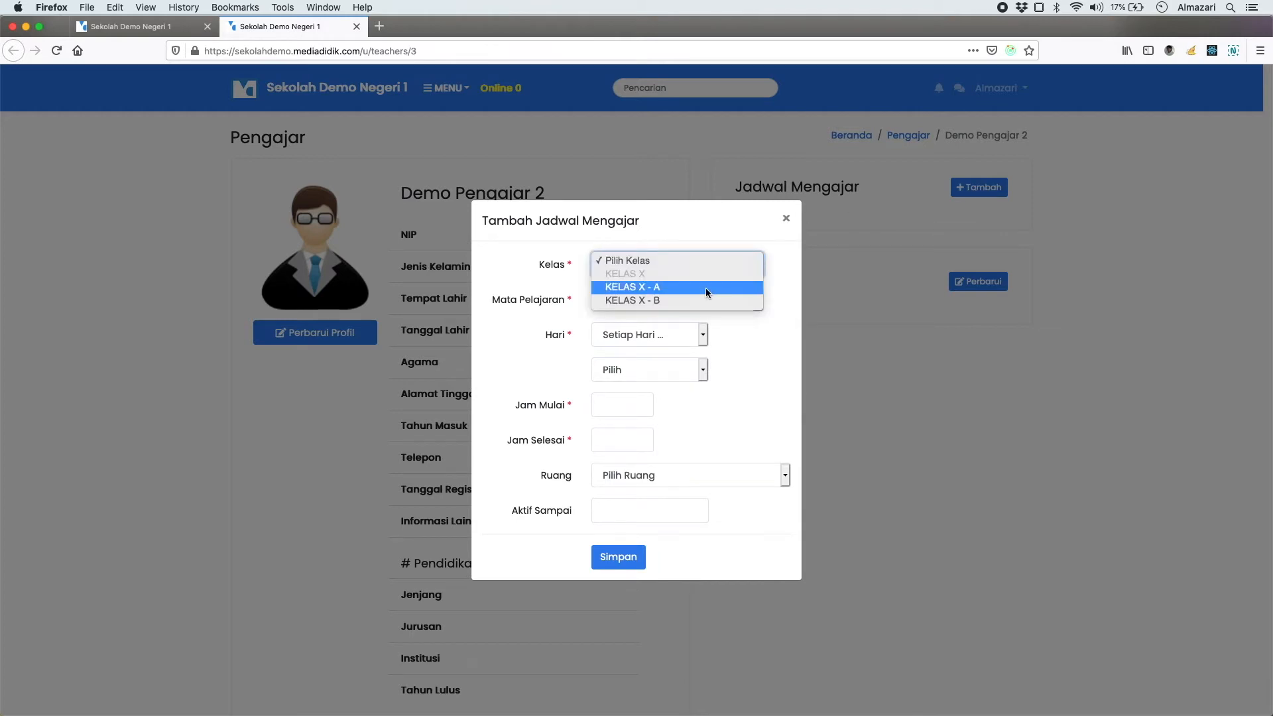
click(707, 288)
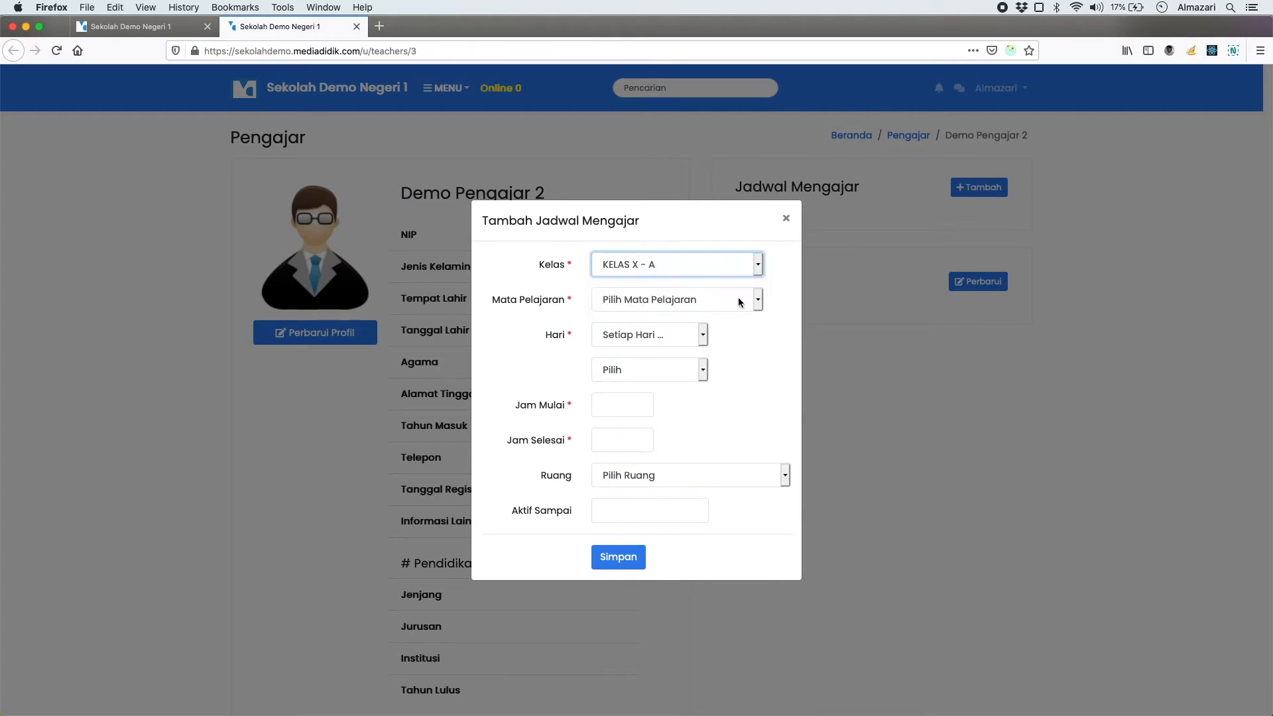
click(741, 302)
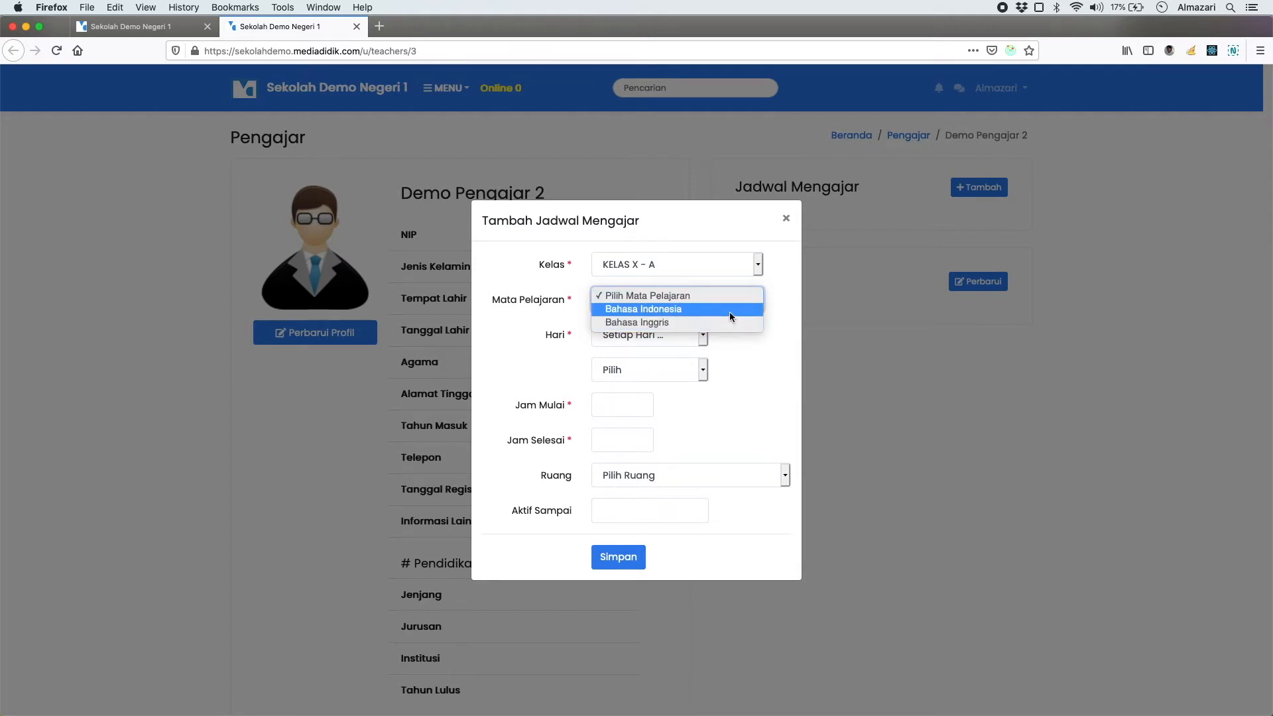
click(730, 310)
Change the schedule's class to KELAS X - B and pick Bahasa Inggris as its subject.
click(674, 264)
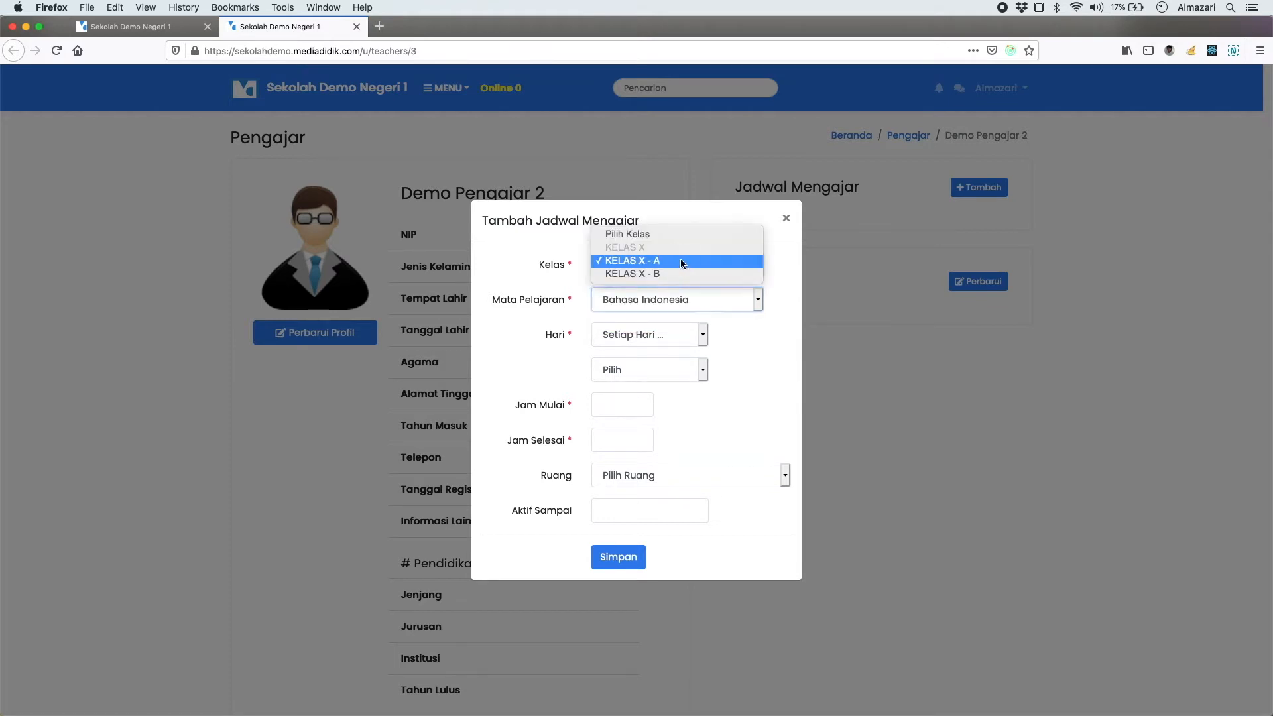
click(676, 260)
click(679, 271)
click(685, 274)
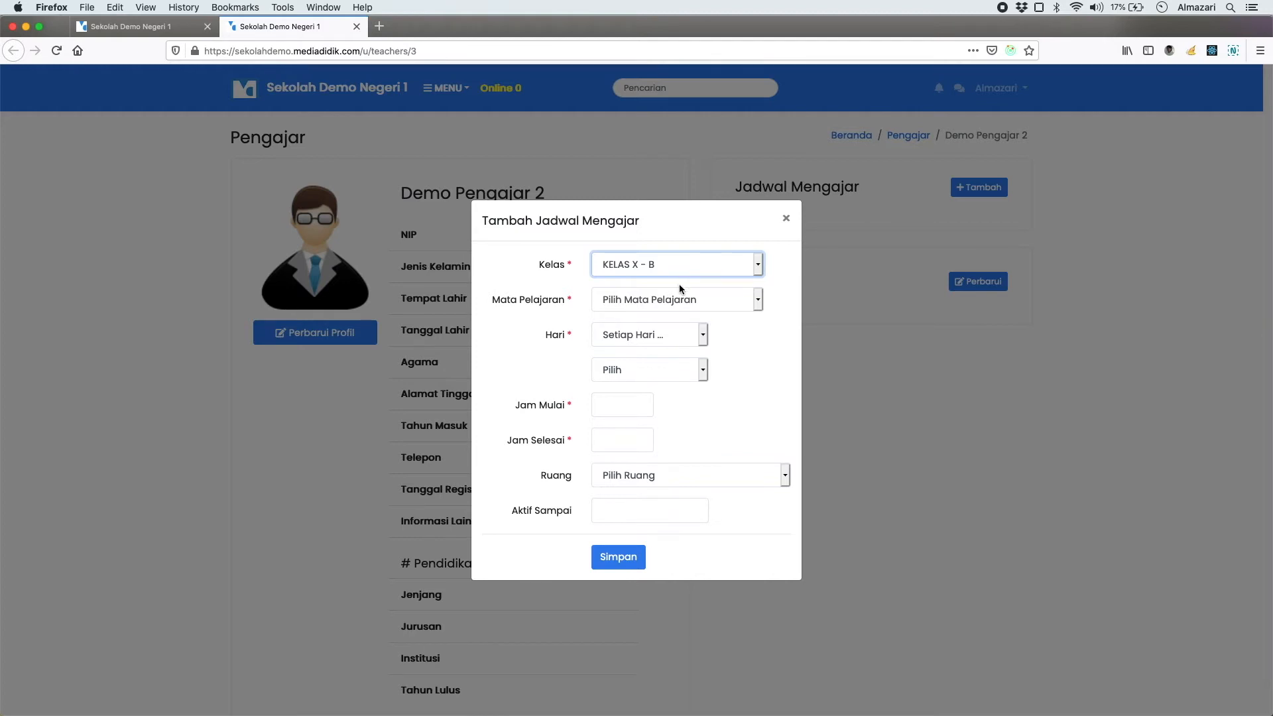
click(680, 296)
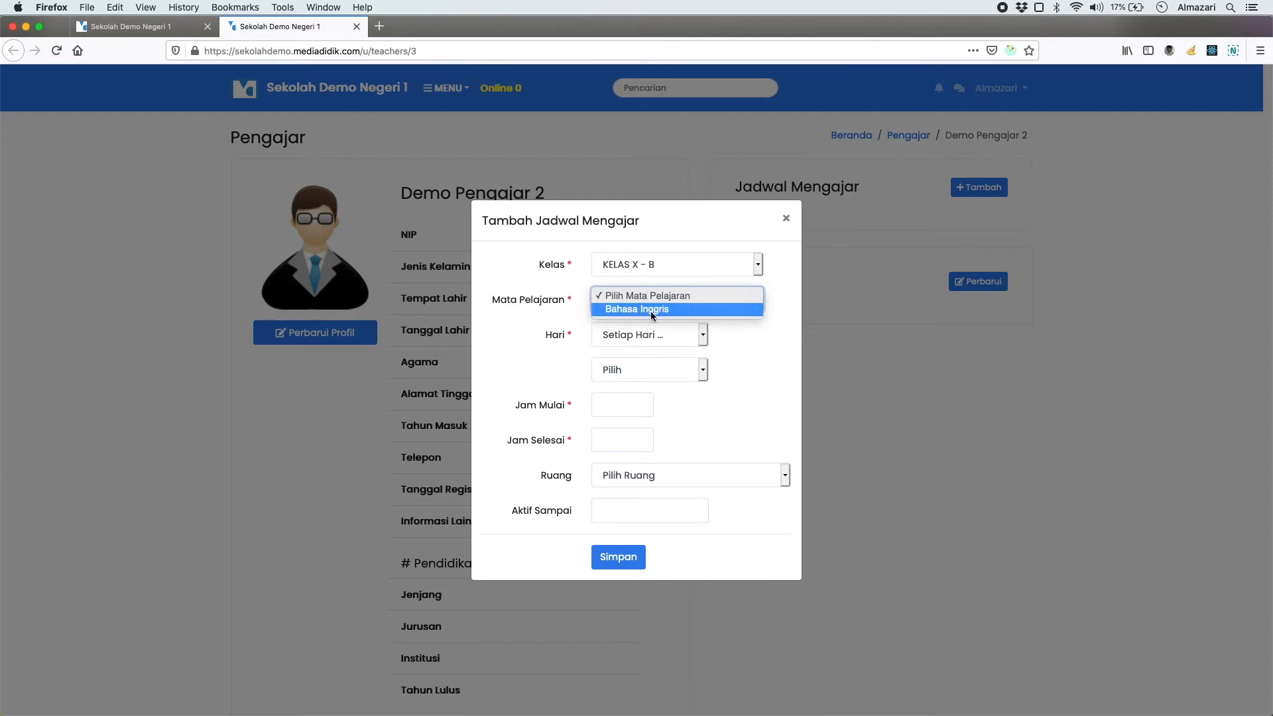
click(650, 310)
Switch the schedule's class back to KELAS X - A and select Bahasa Indonesia as Mata Pelajaran.
click(666, 272)
click(667, 248)
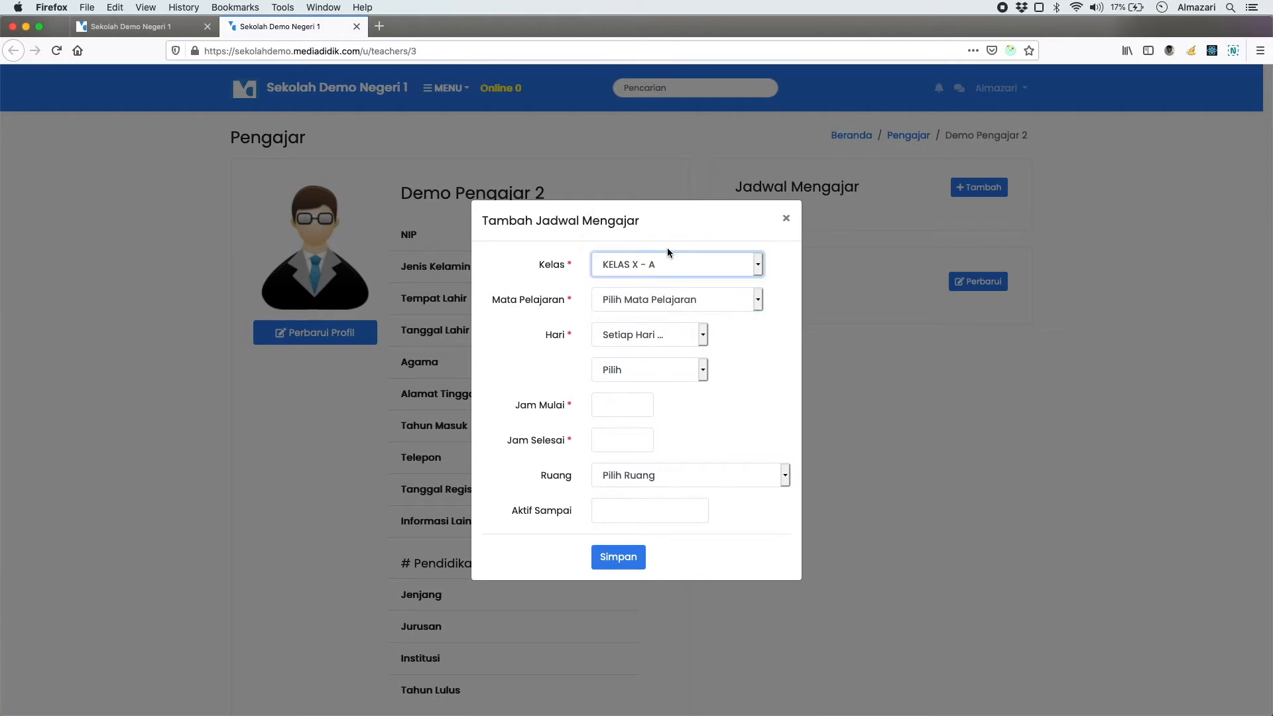
click(656, 300)
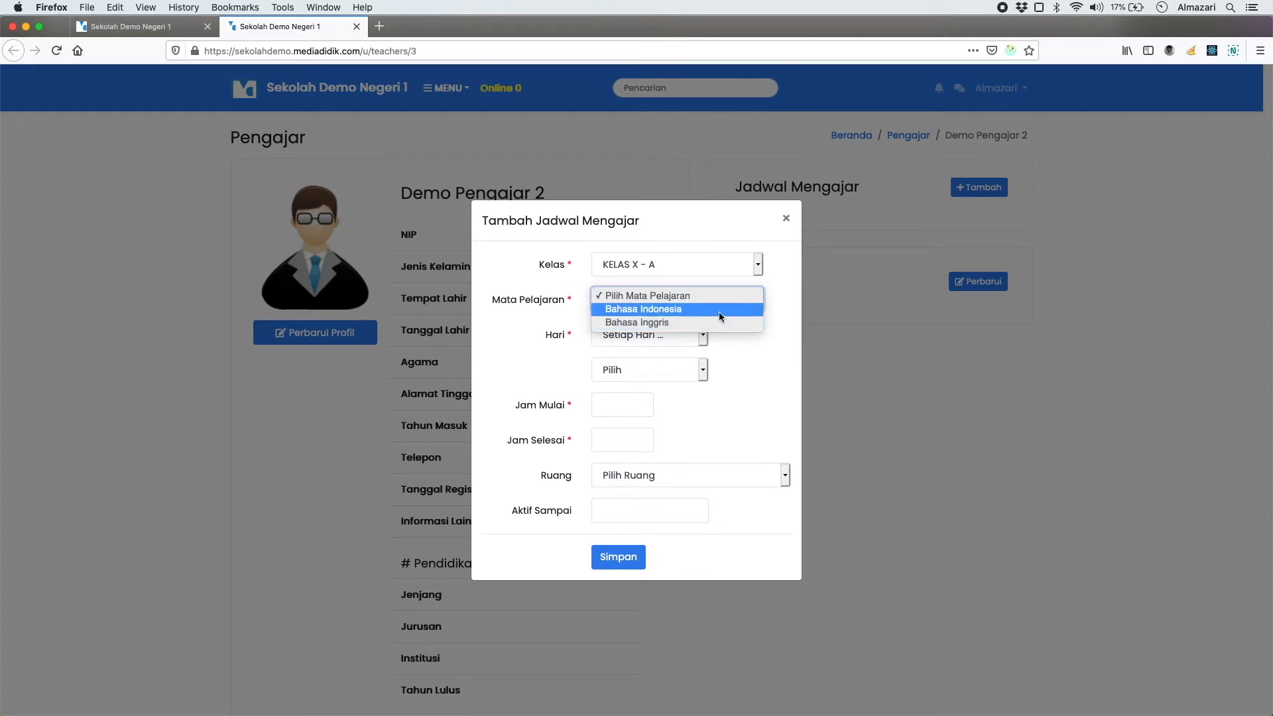
click(773, 267)
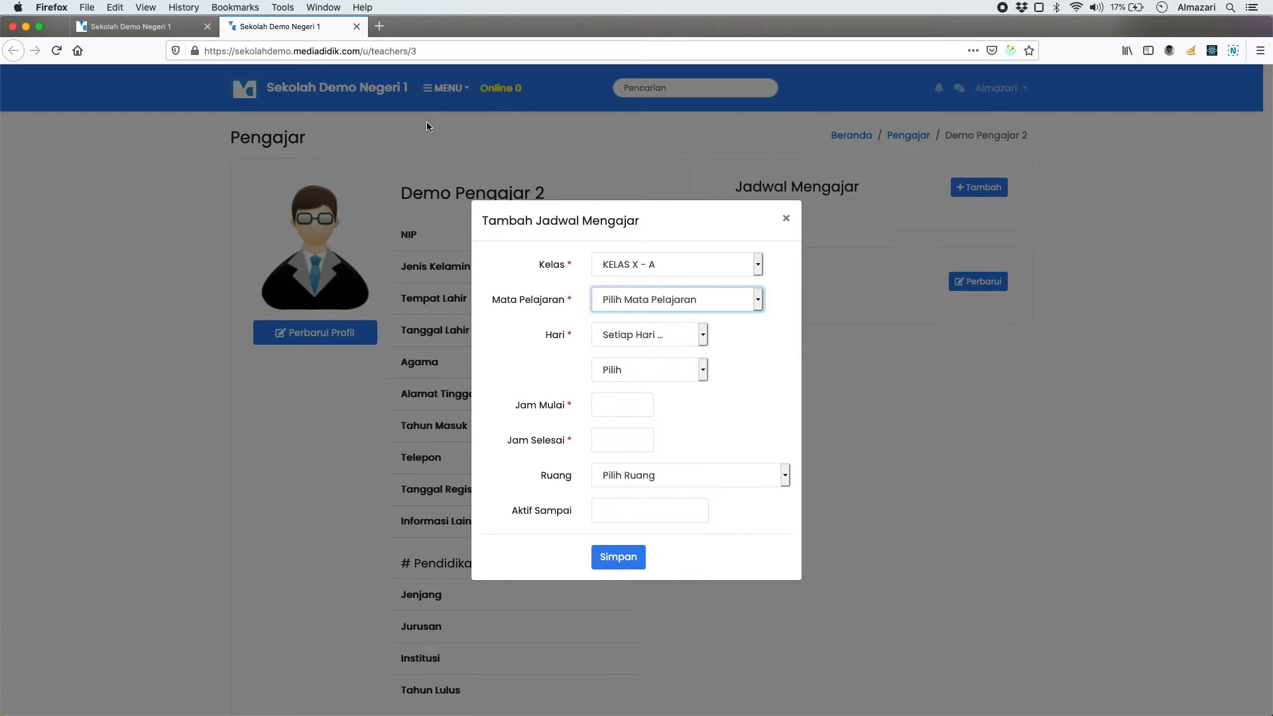
click(652, 301)
click(655, 311)
Set the schedule's Hari option to Pada Tanggal for a date-specific entry.
click(669, 336)
click(665, 332)
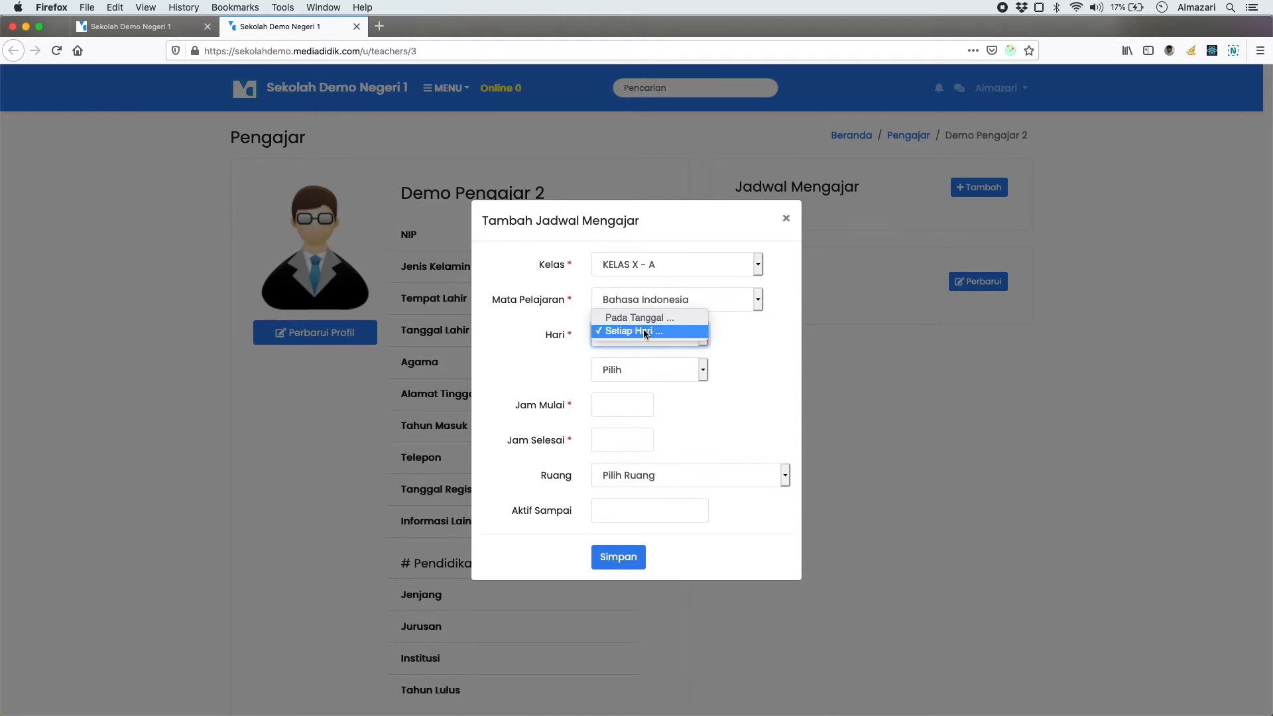
click(653, 317)
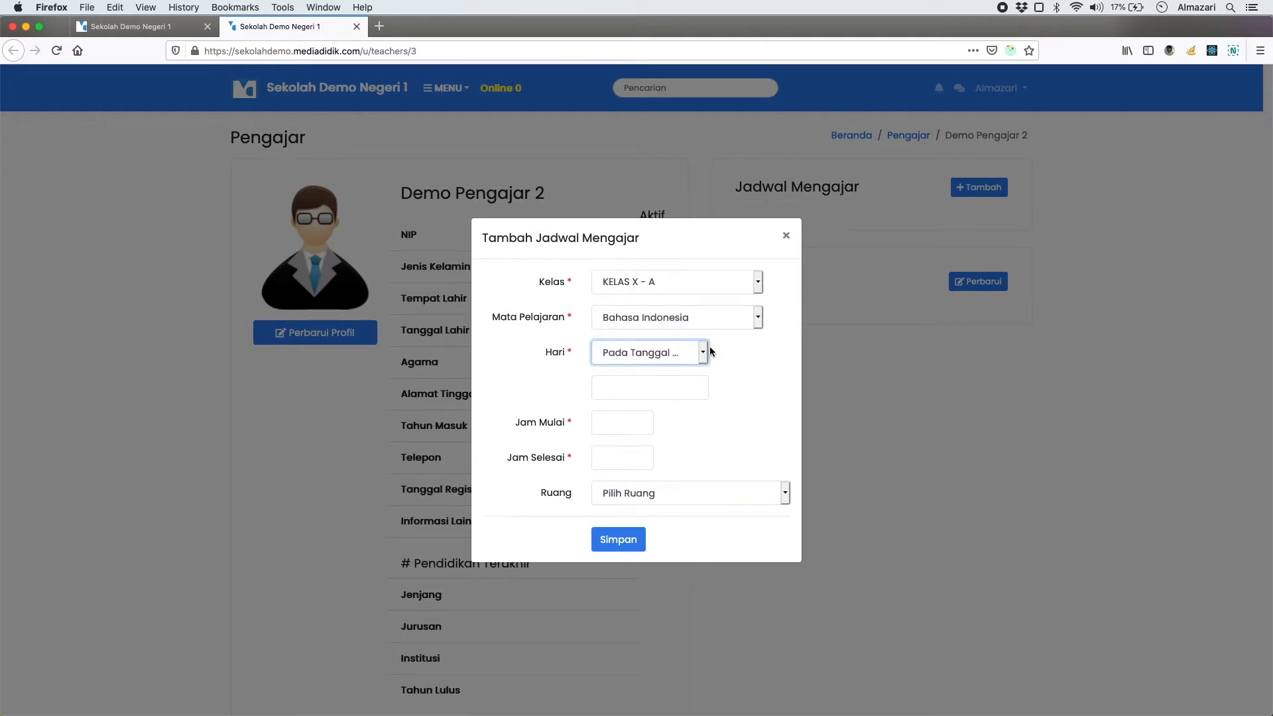
Set the schedule's Hari option to Setiap Hari and choose Senin as the recurring day.
click(693, 391)
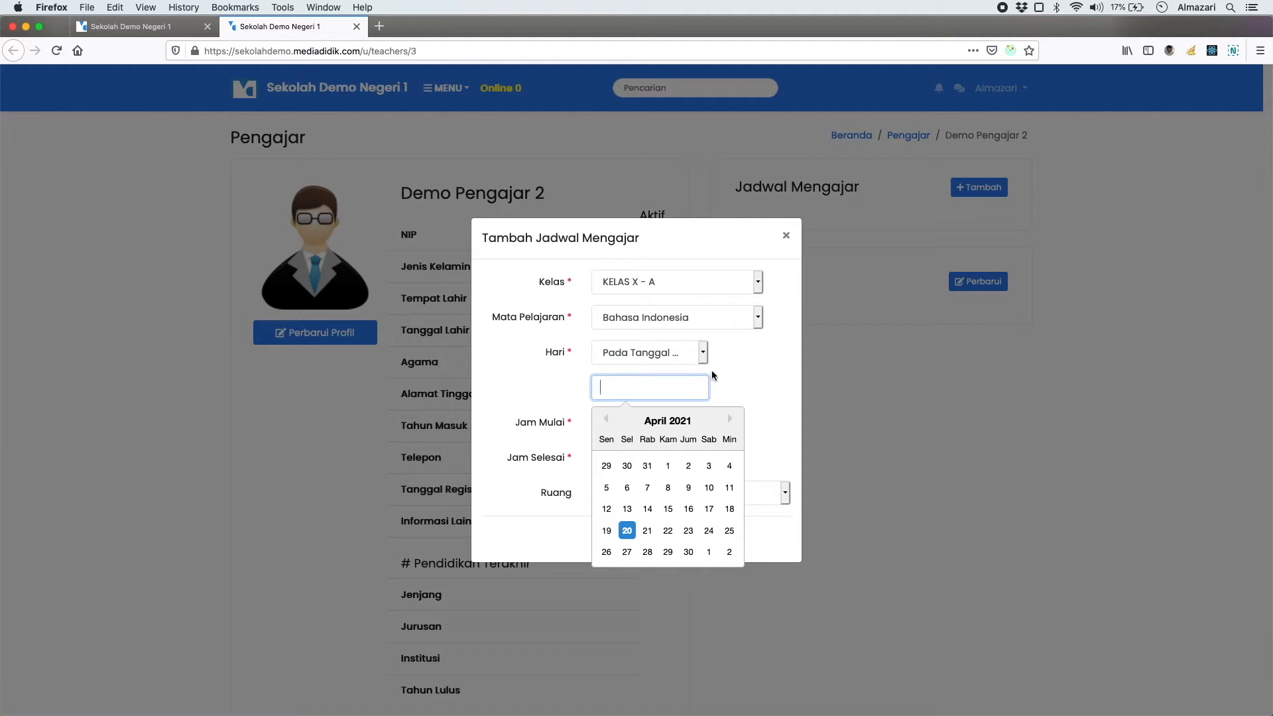
click(685, 355)
click(677, 360)
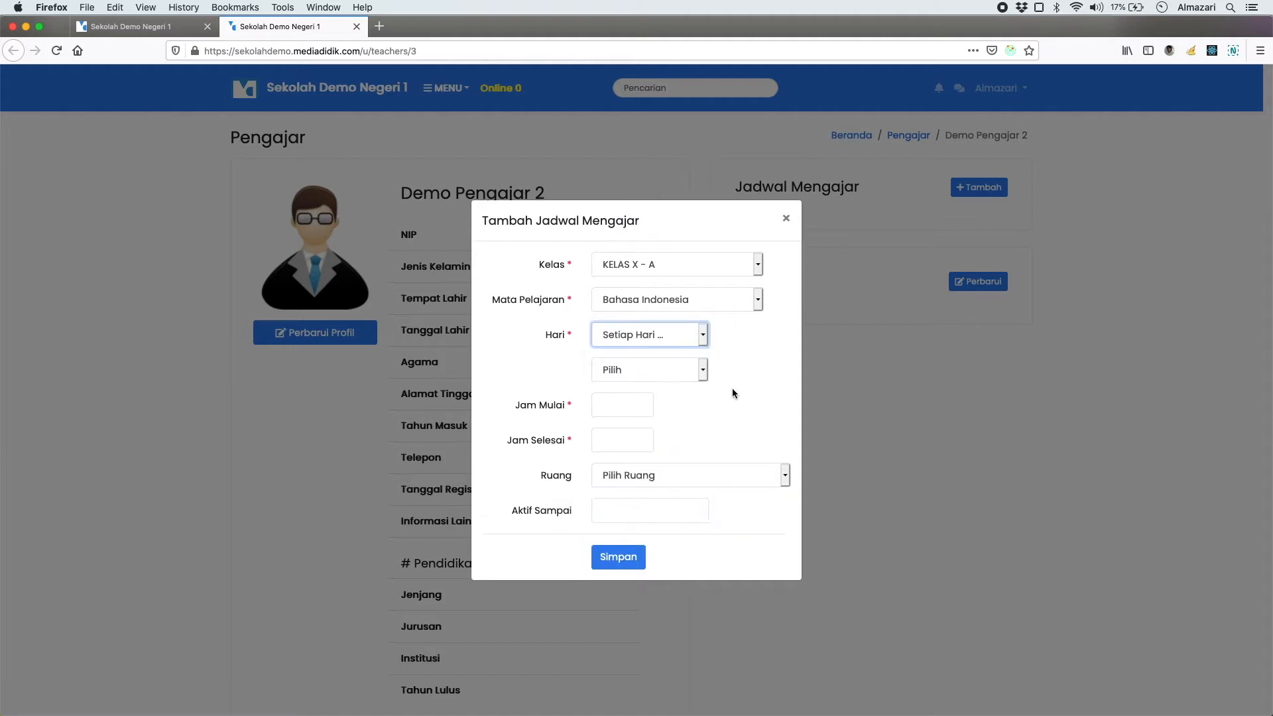
click(663, 372)
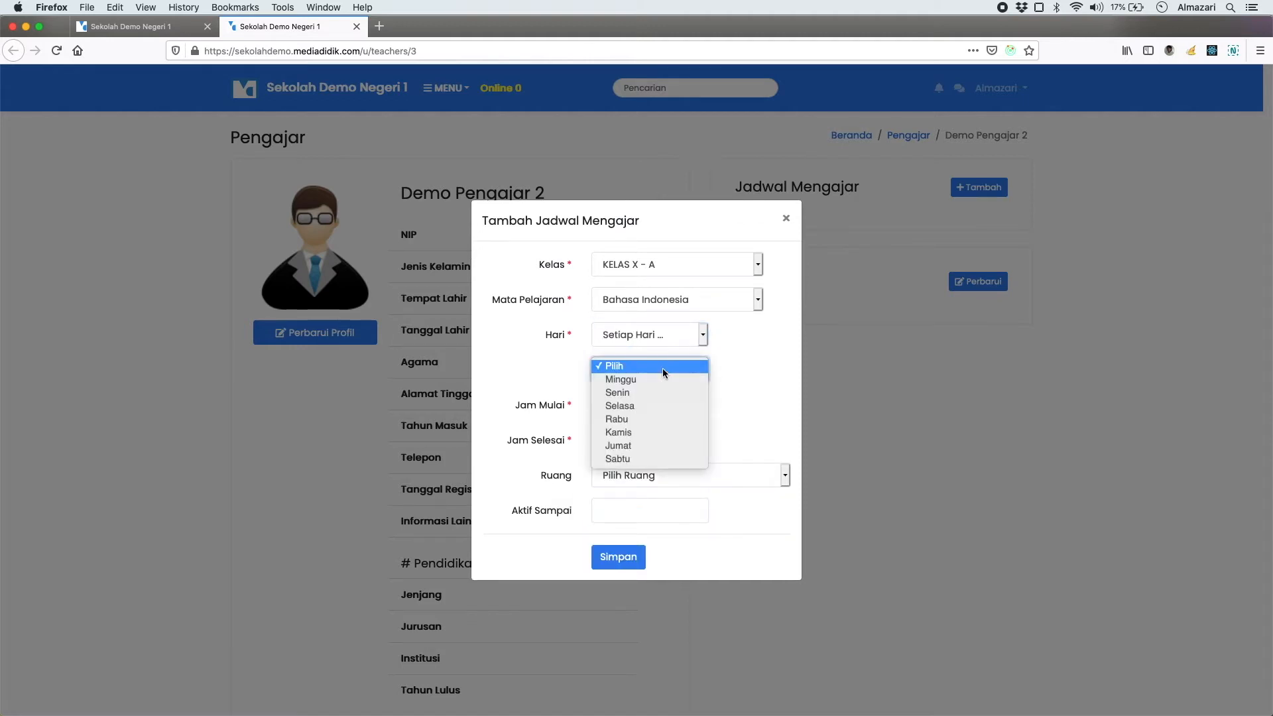
click(632, 394)
Set the schedule's Jam Mulai to 08:00 and its Jam Selesai to 09:00.
click(630, 409)
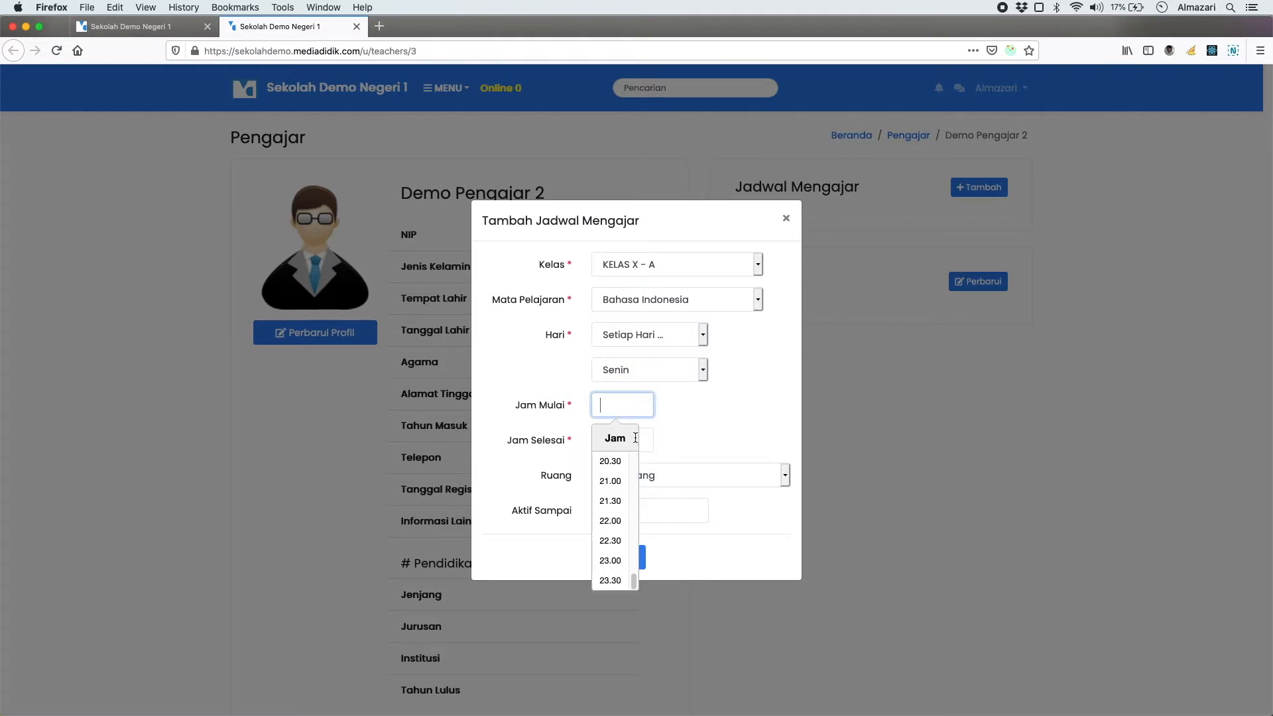
scroll(612, 501, up, 3)
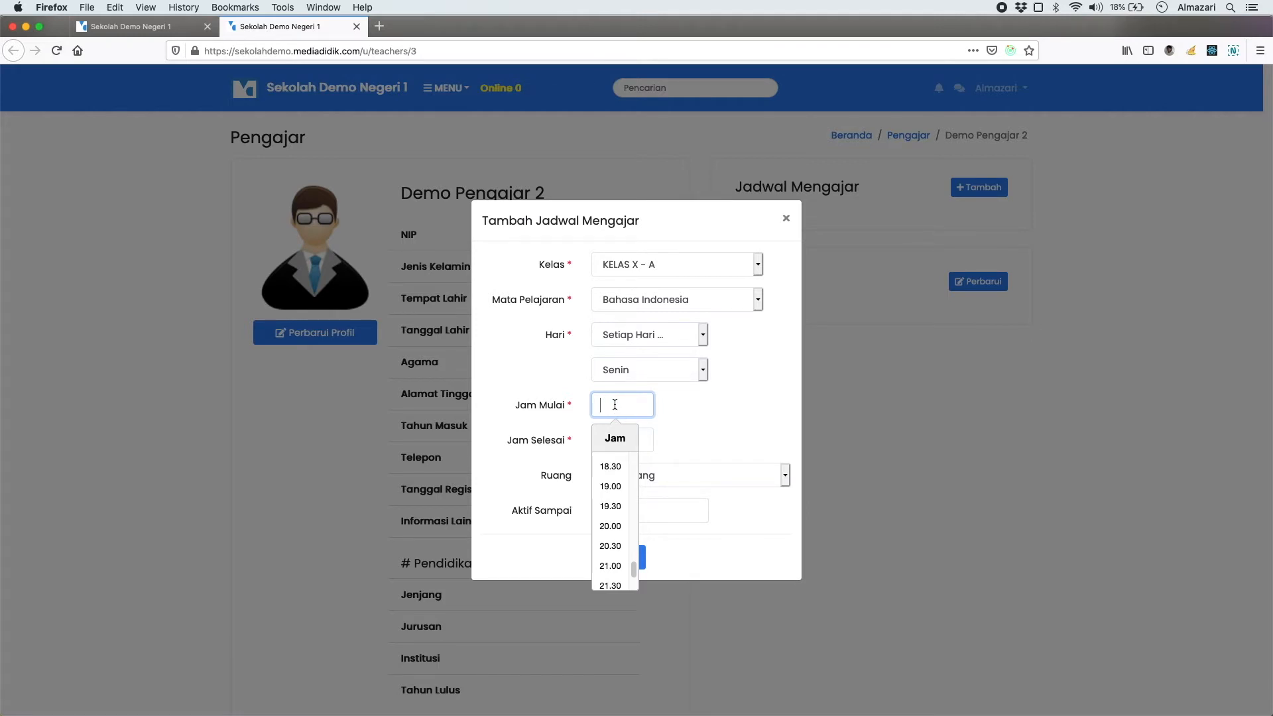
text(08:00)
click(690, 435)
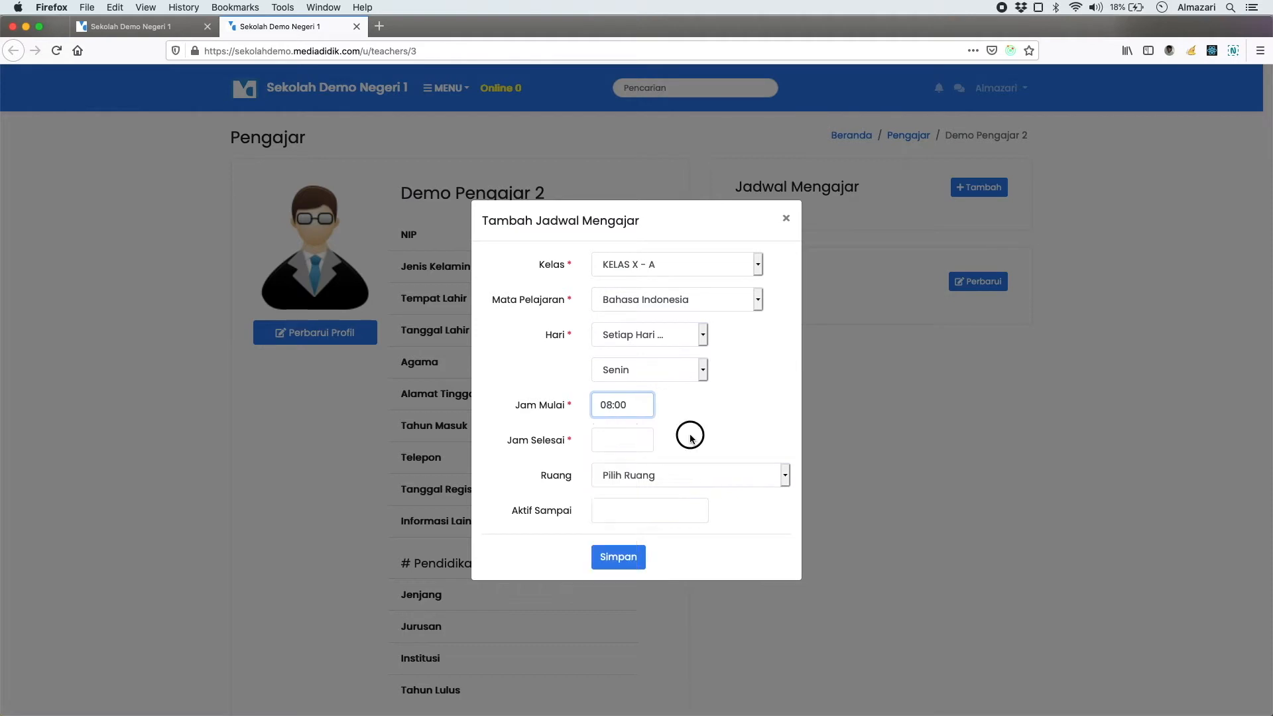
click(601, 437)
text(09)
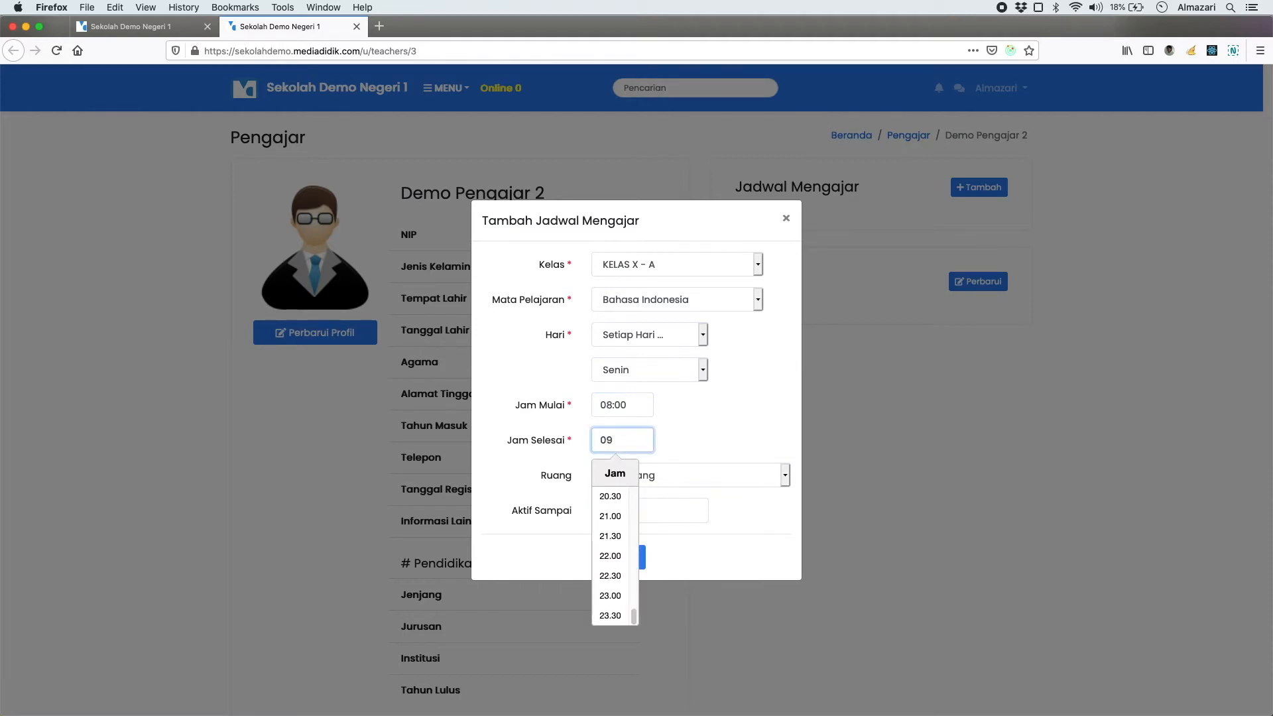
text(:00)
click(715, 414)
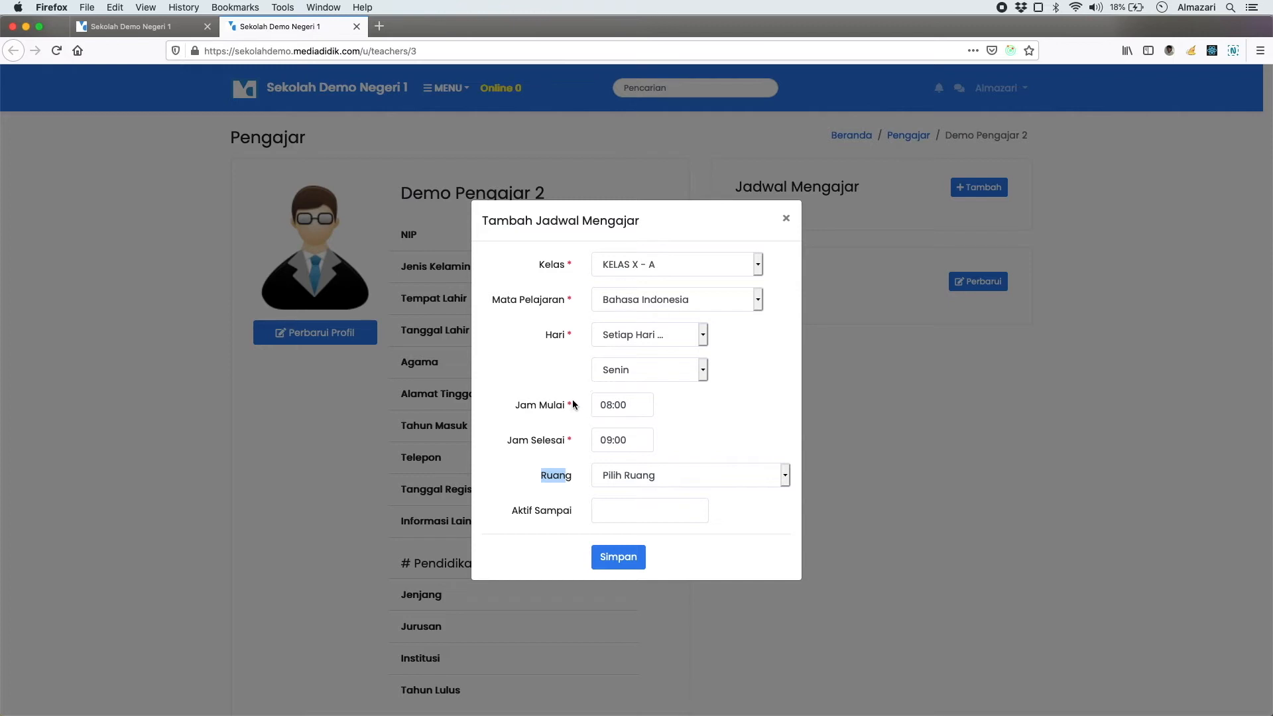
Assign room KELAS X - A, leave Aktif Sampai empty, and save the new teaching schedule.
click(710, 483)
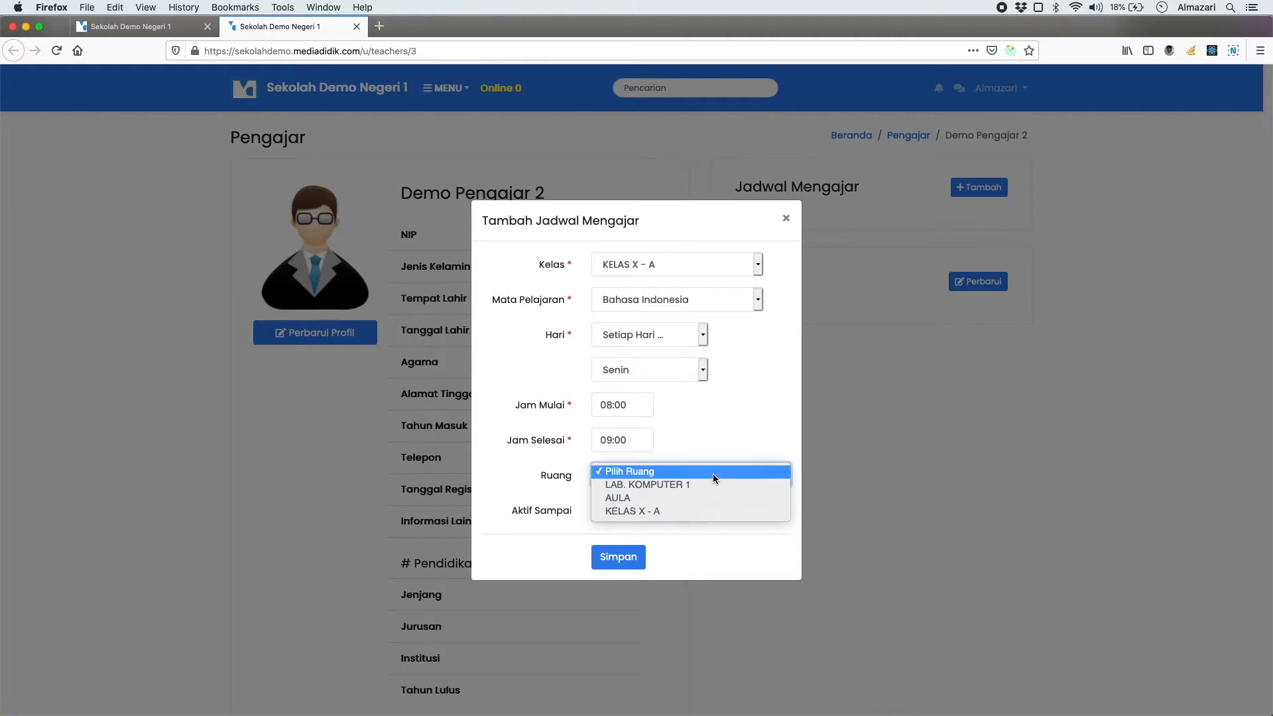
click(710, 510)
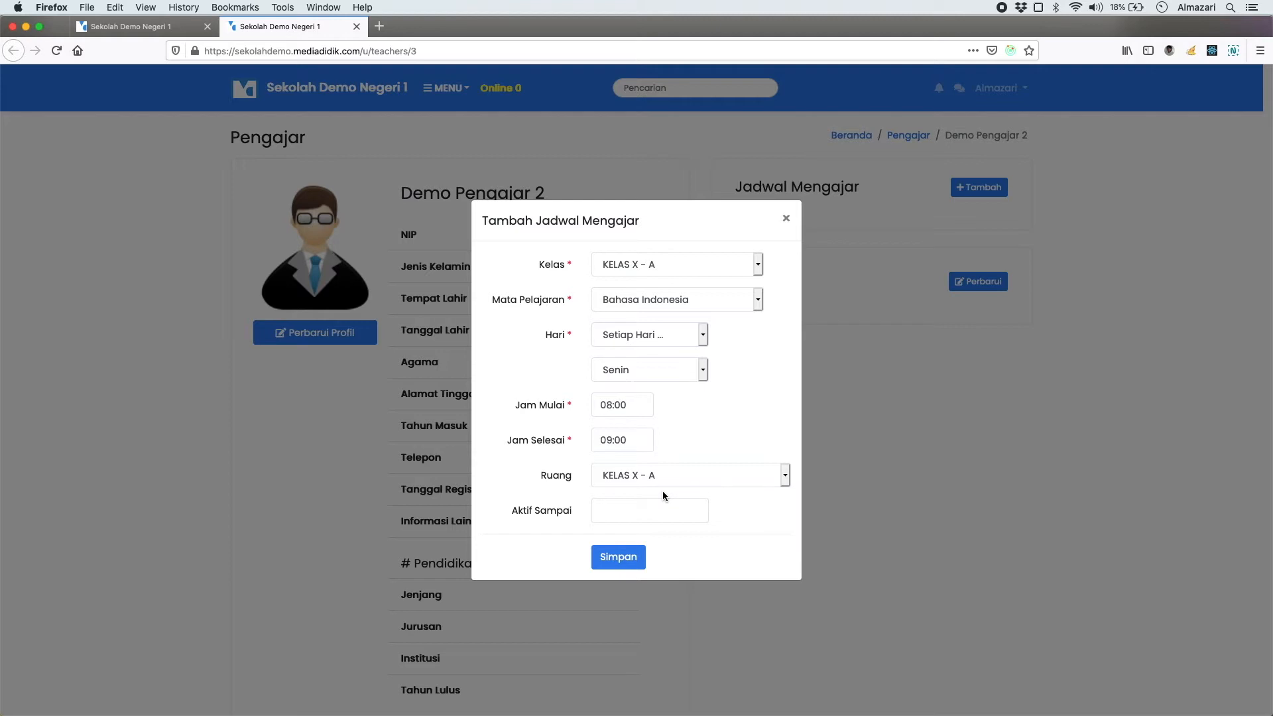
drag(511, 511, 595, 516)
click(686, 509)
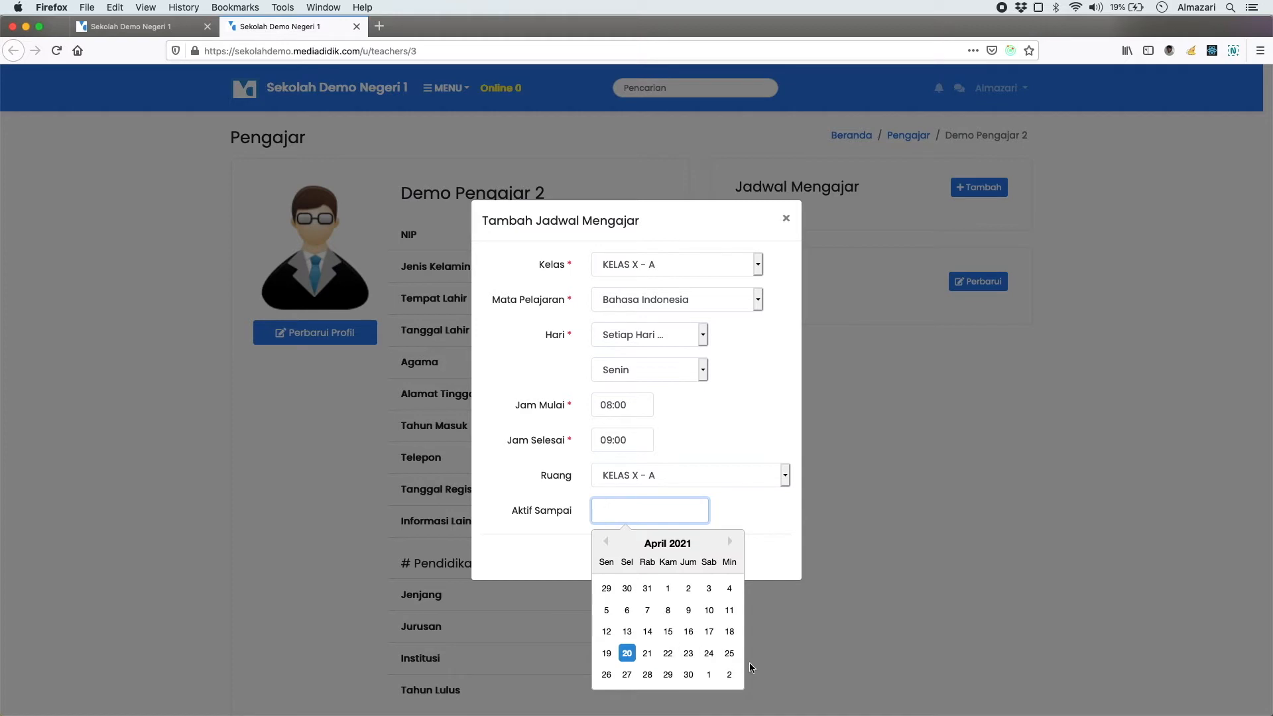
click(760, 510)
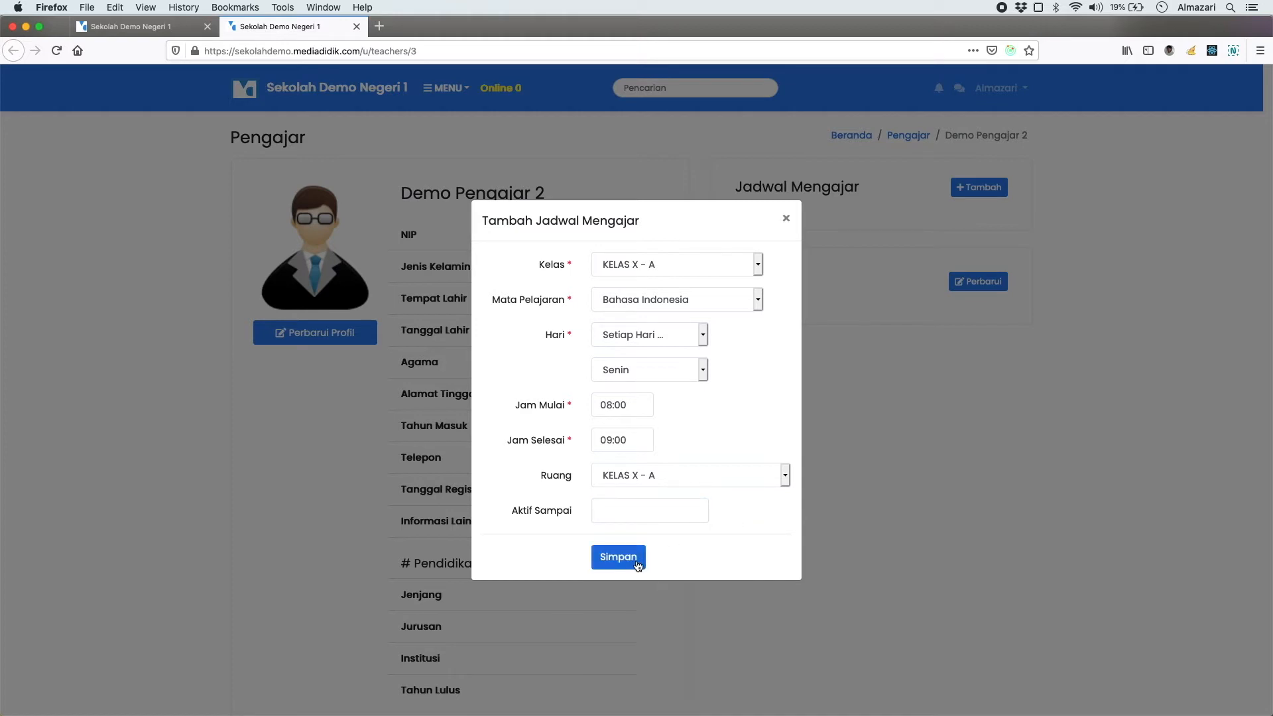
click(638, 564)
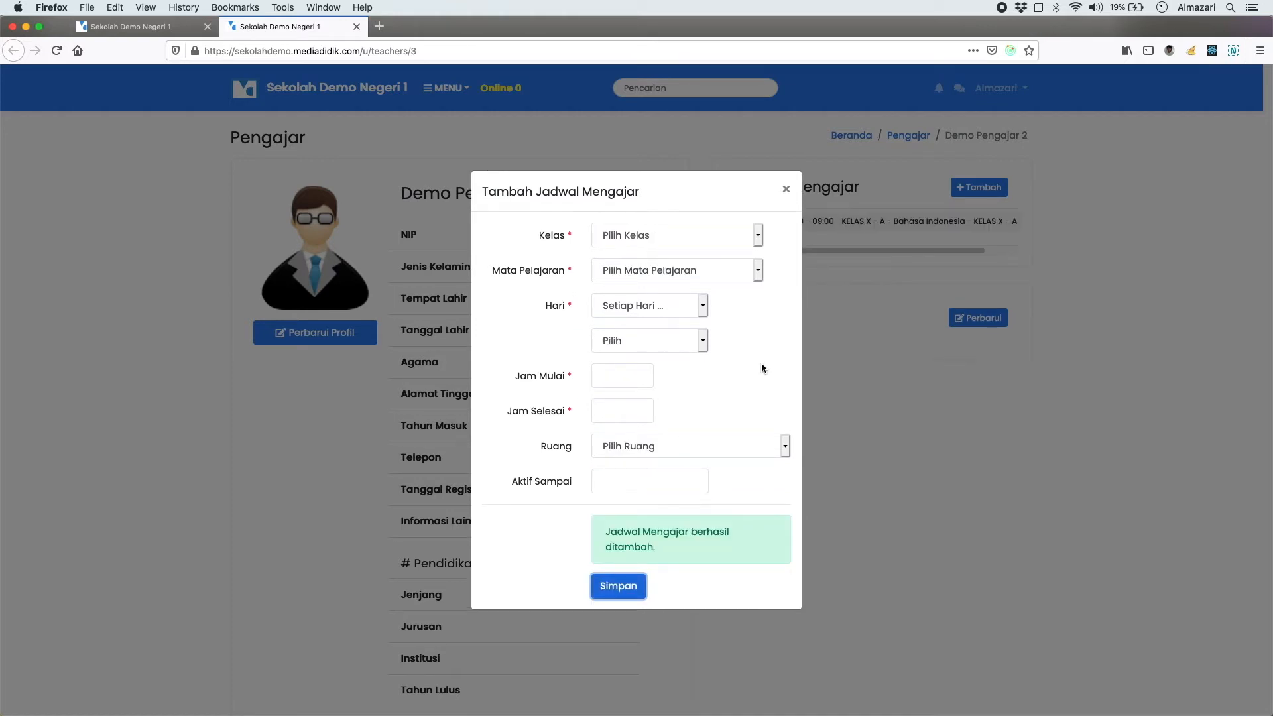
click(785, 189)
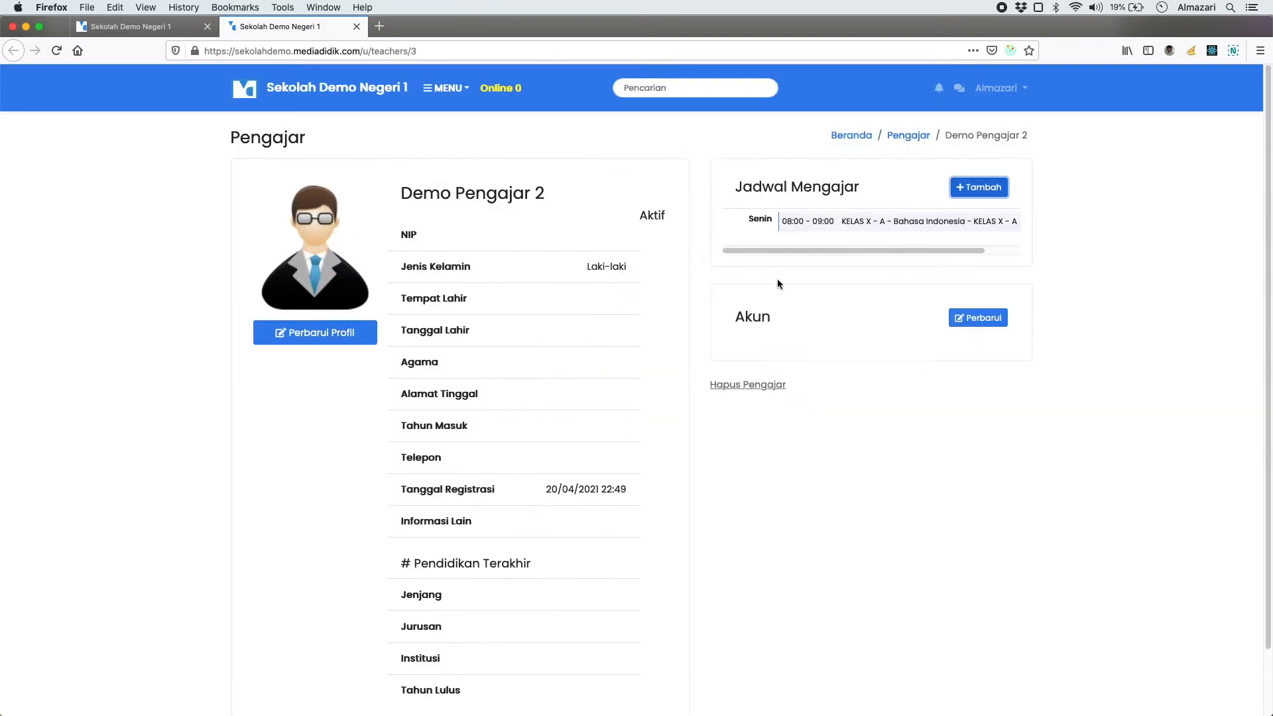
Review the details of the Senin 08:00 - 09:00 entry in Demo Pengajar 2's teaching schedule without changing them.
mouse_move(830, 251)
mouse_down()
mouse_move(900, 250)
mouse_move(821, 249)
mouse_up()
click(821, 224)
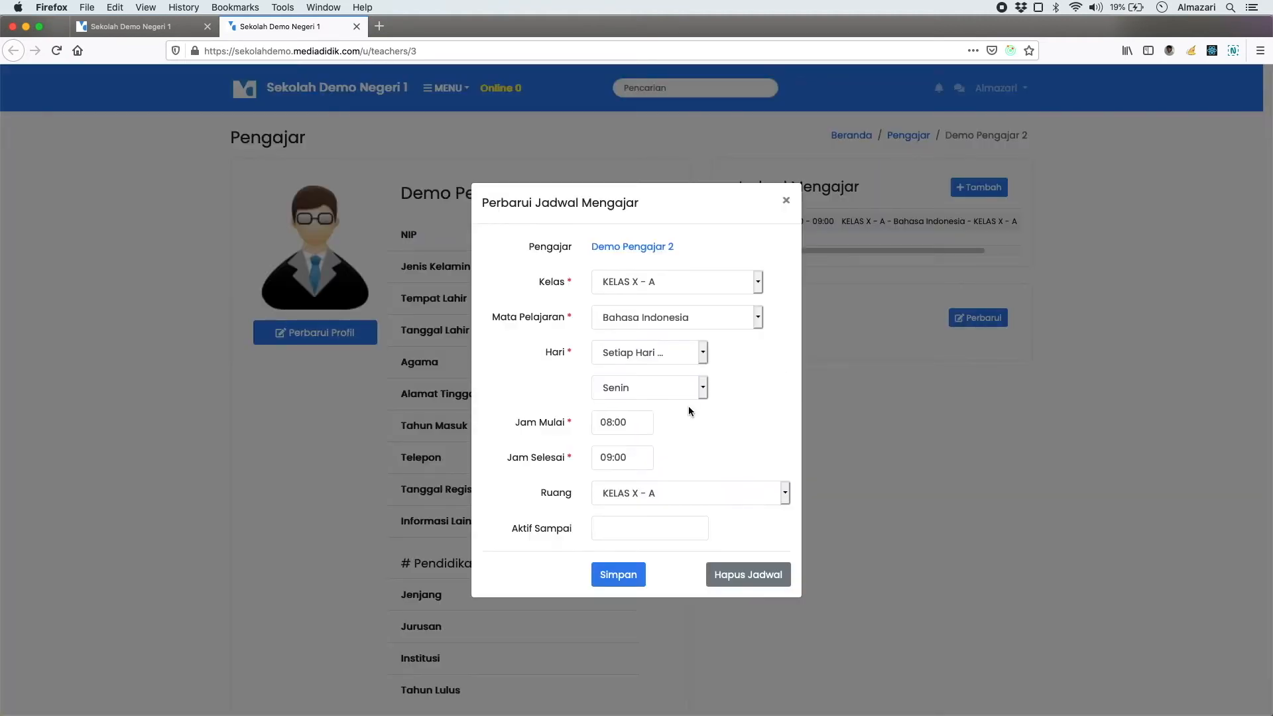
click(787, 202)
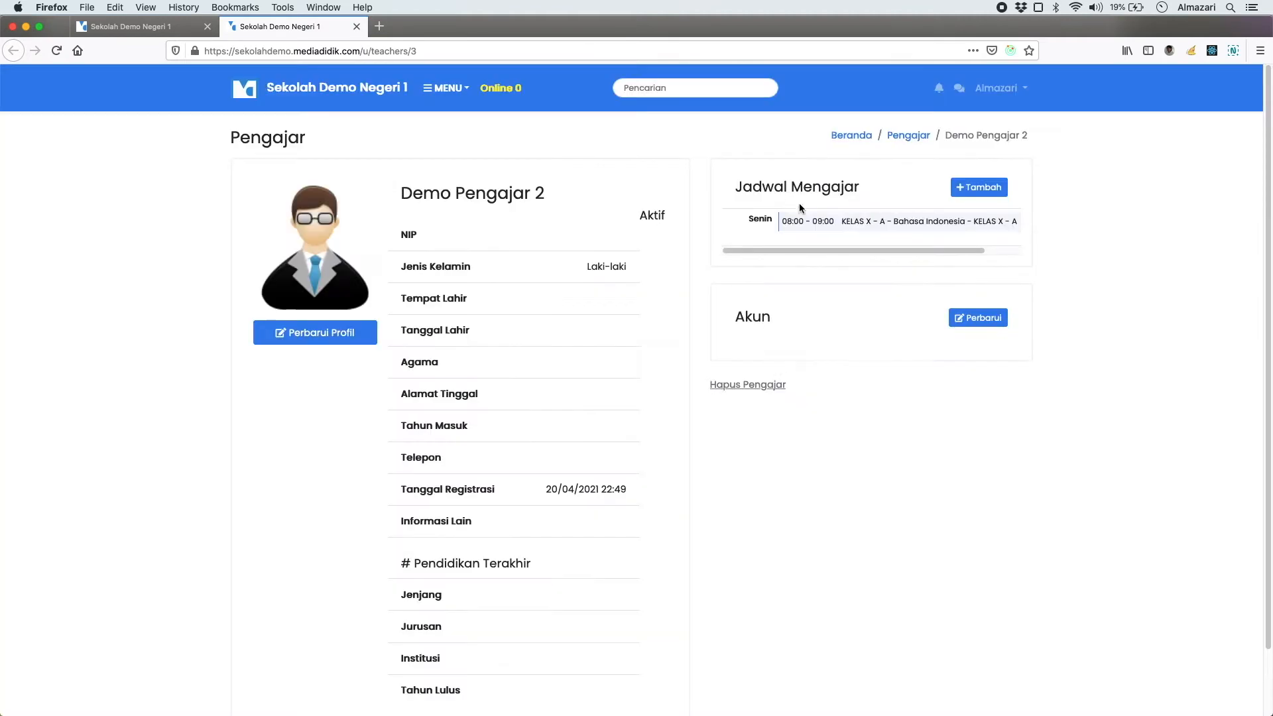
click(845, 221)
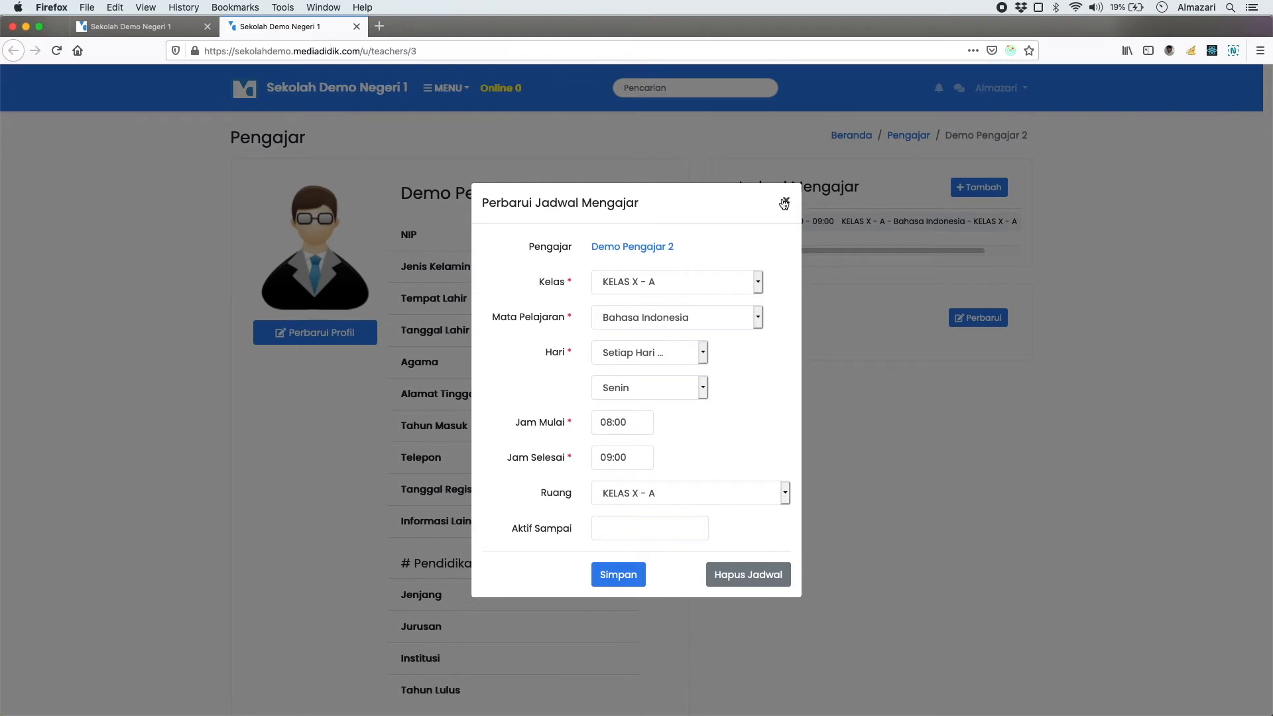
click(784, 202)
Go to the Ruang & Jadwal Ruang settings page from the separate Pengajar list page.
click(123, 29)
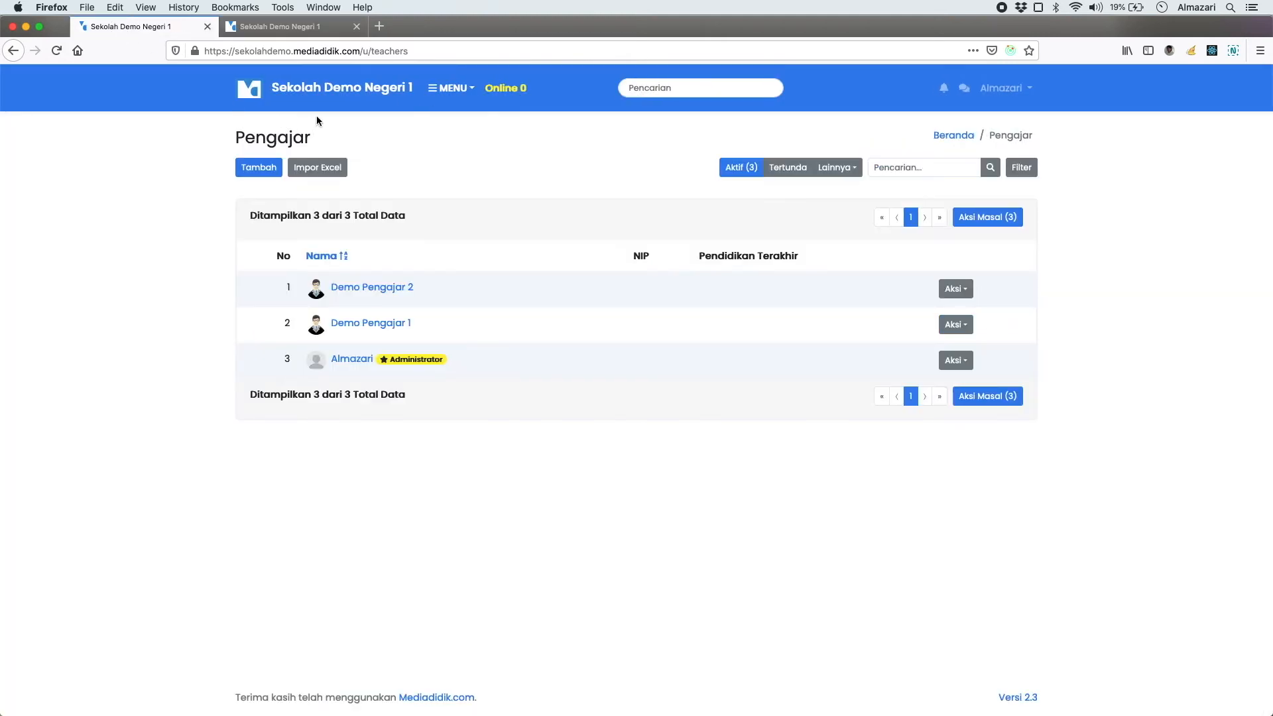
click(470, 84)
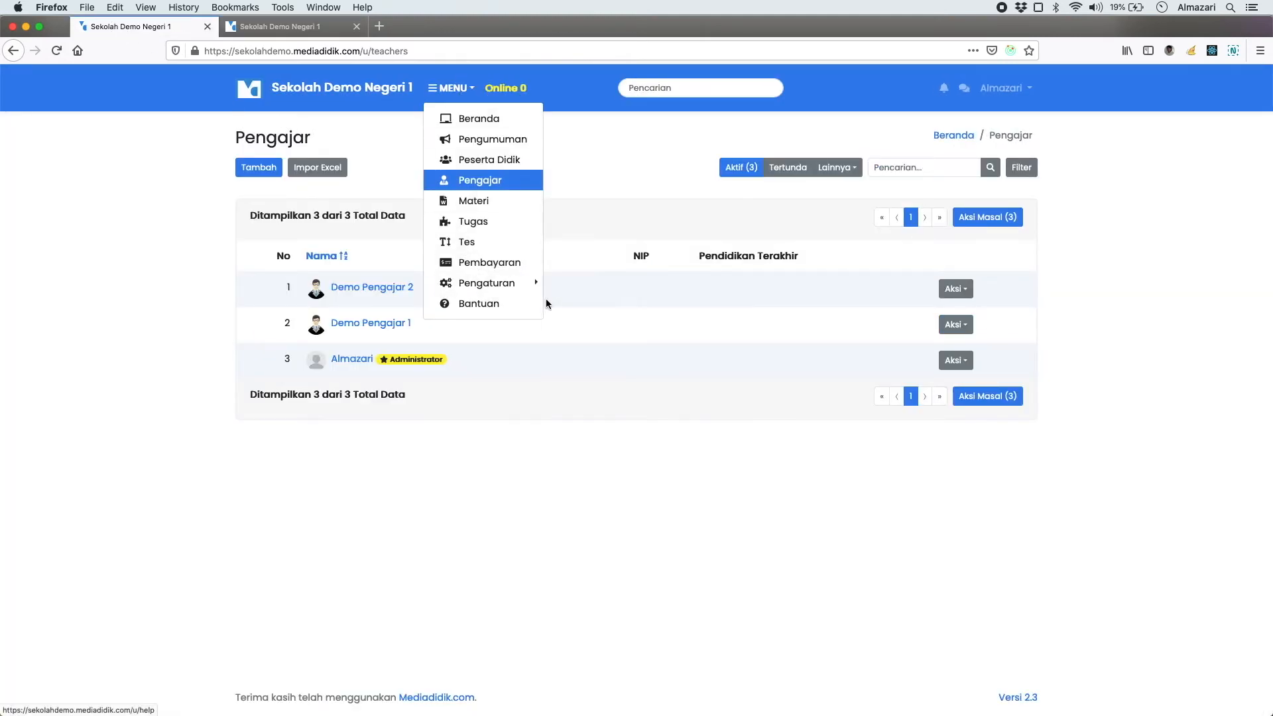
mouse_move(534, 285)
click(643, 353)
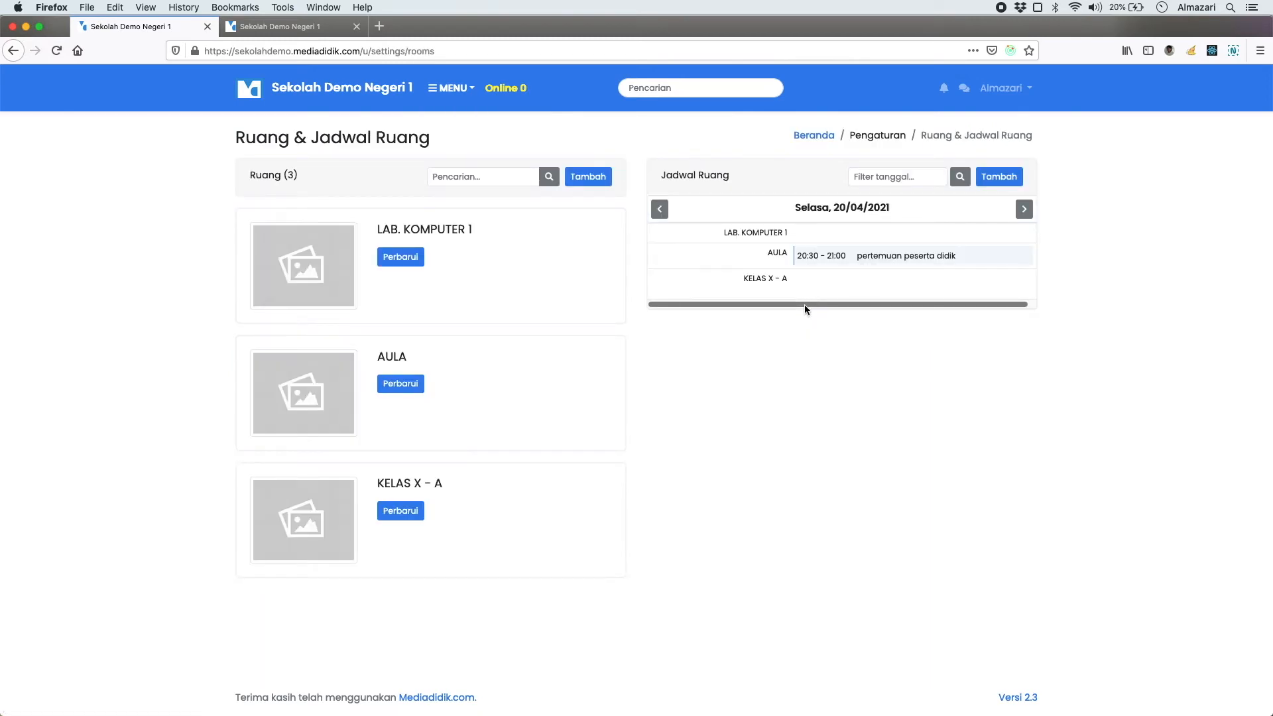
Browse the daily room schedule from Senin, 19/04/2021 forward to Senin, 26/04/2021.
click(660, 210)
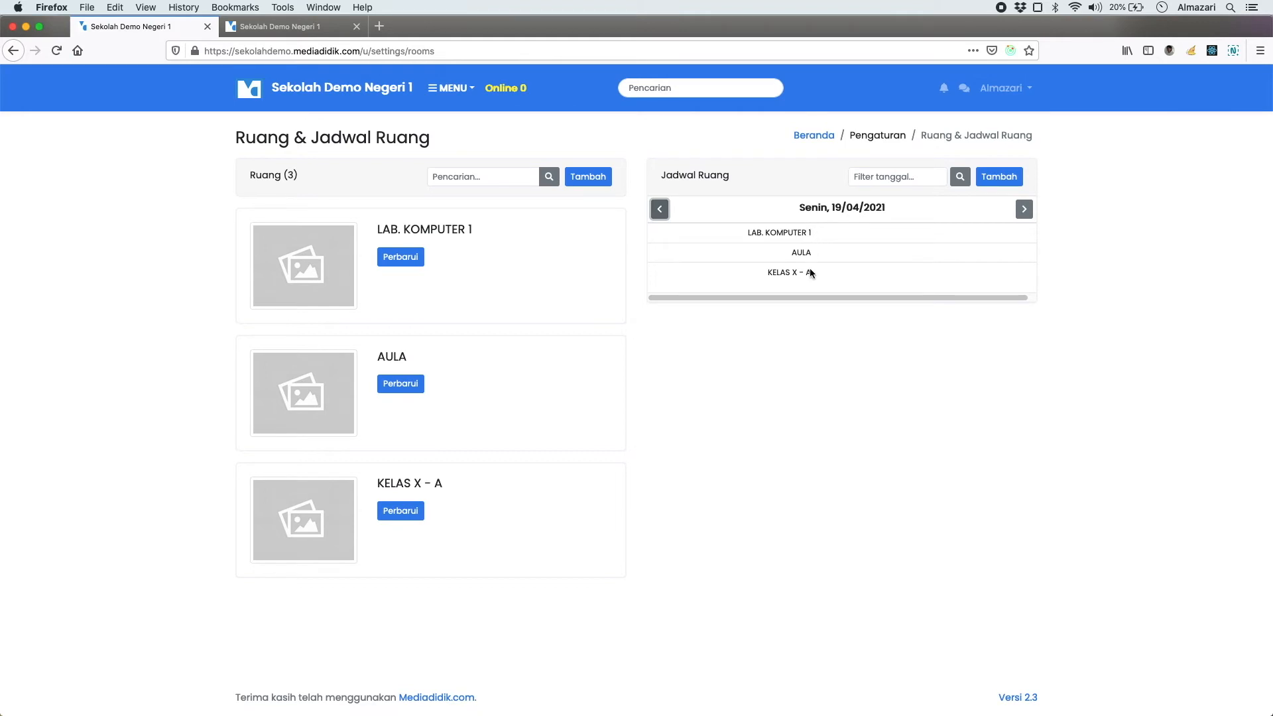
drag(809, 296, 808, 296)
click(1031, 210)
click(1025, 211)
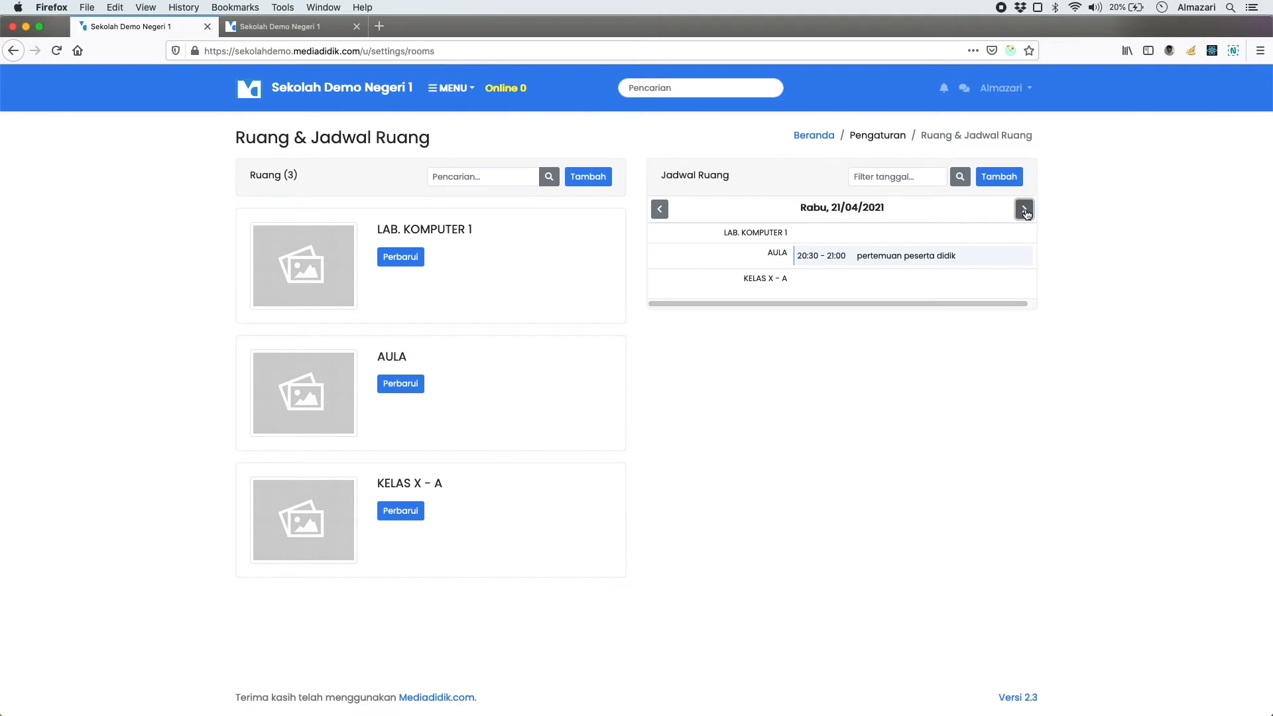
click(1025, 211)
click(1025, 210)
click(1025, 211)
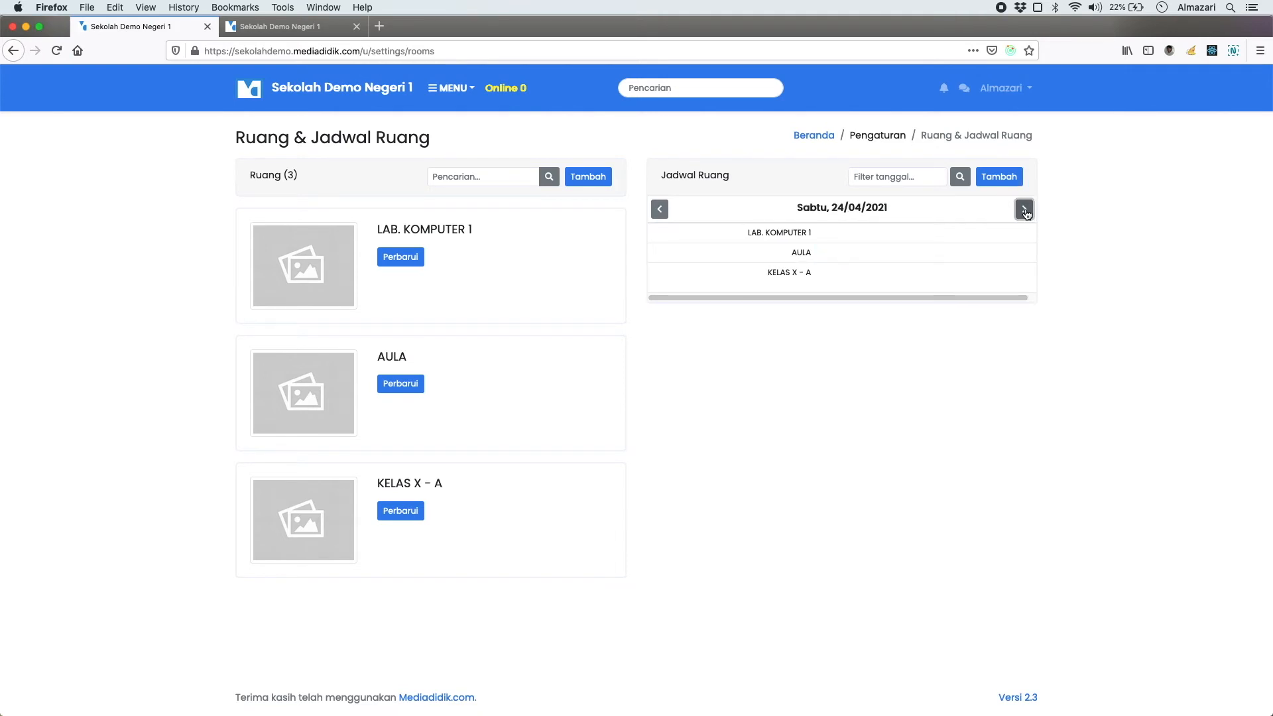
click(1025, 211)
click(1025, 211)
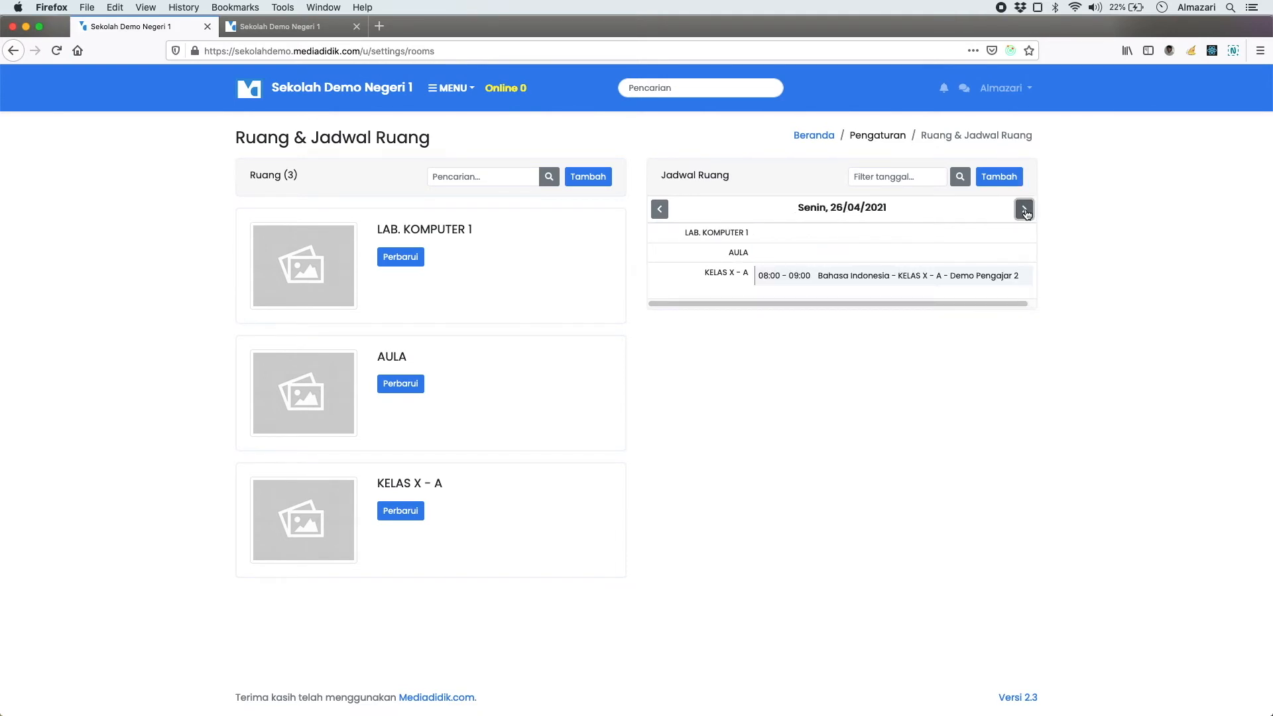
drag(975, 303, 911, 302)
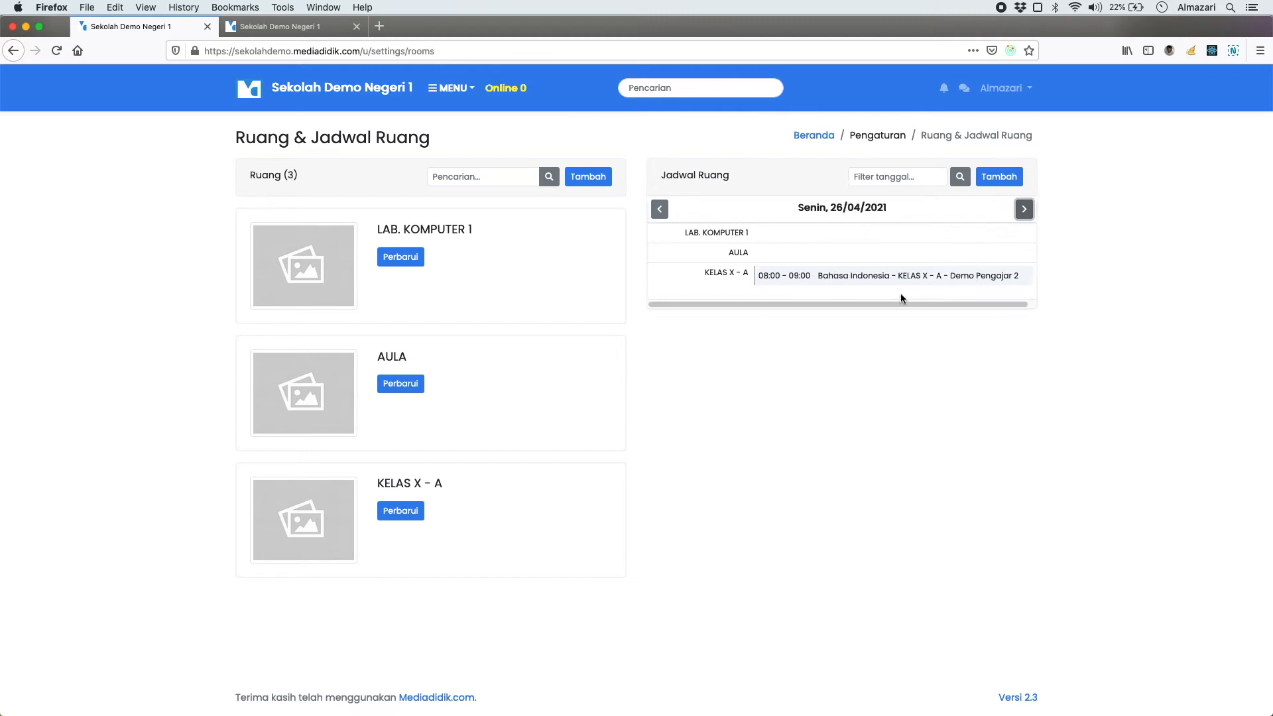
View the details of the 08:00 - 09:00 Bahasa Indonesia entry in room KELAS X - A, including its Pengajar, and dismiss them.
drag(694, 276, 724, 273)
click(851, 279)
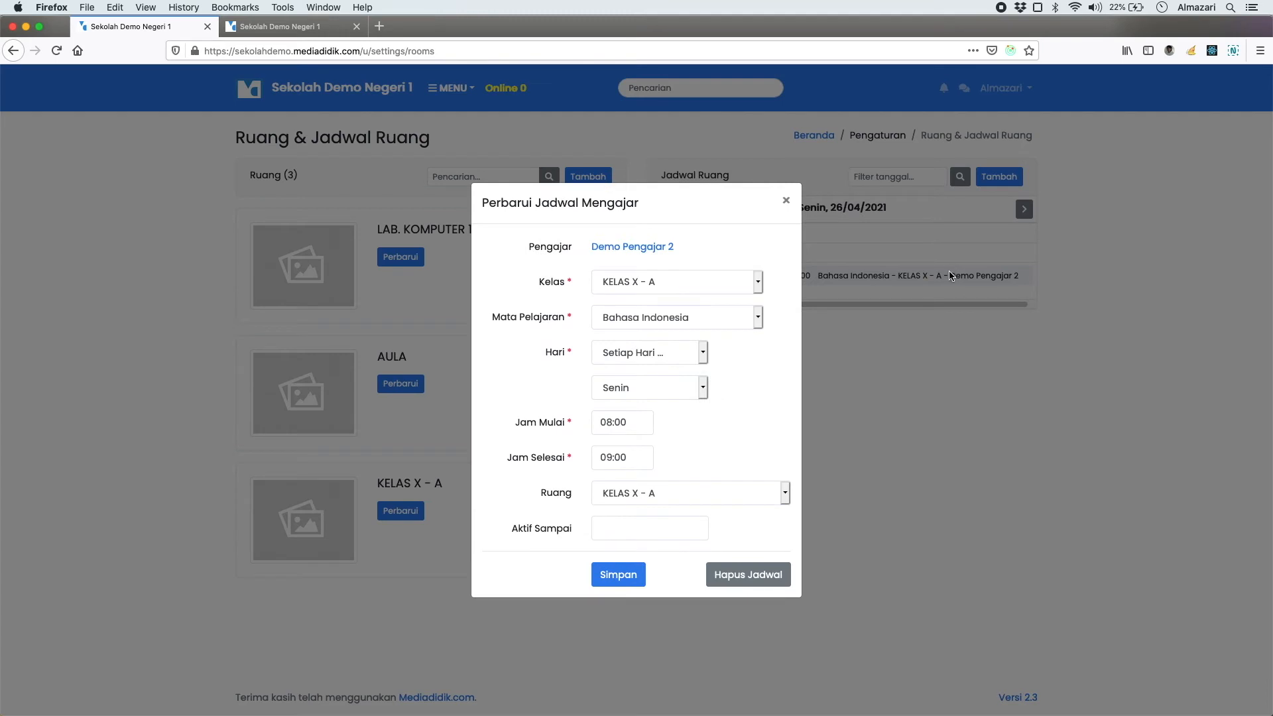
click(548, 247)
click(787, 200)
Return to Demo Pengajar 2's profile, look over the full Jadwal Mengajar row, and close that page.
click(332, 28)
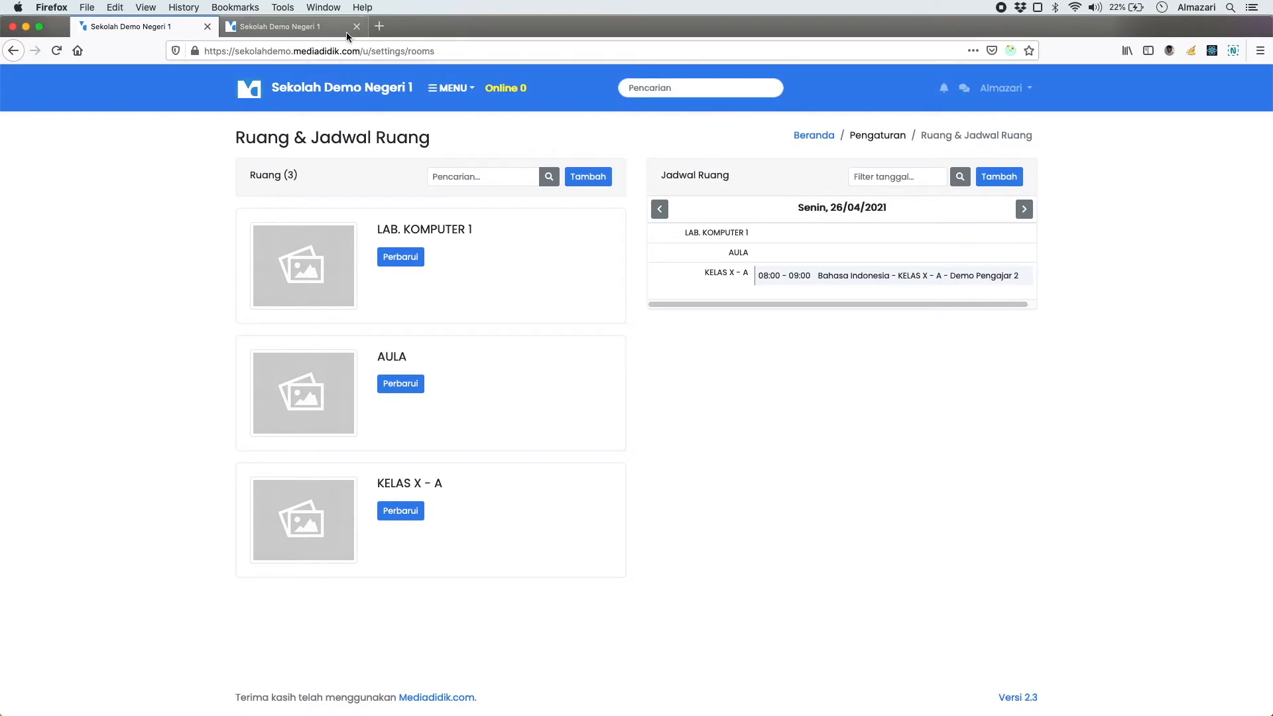
click(788, 253)
drag(788, 253, 1197, 254)
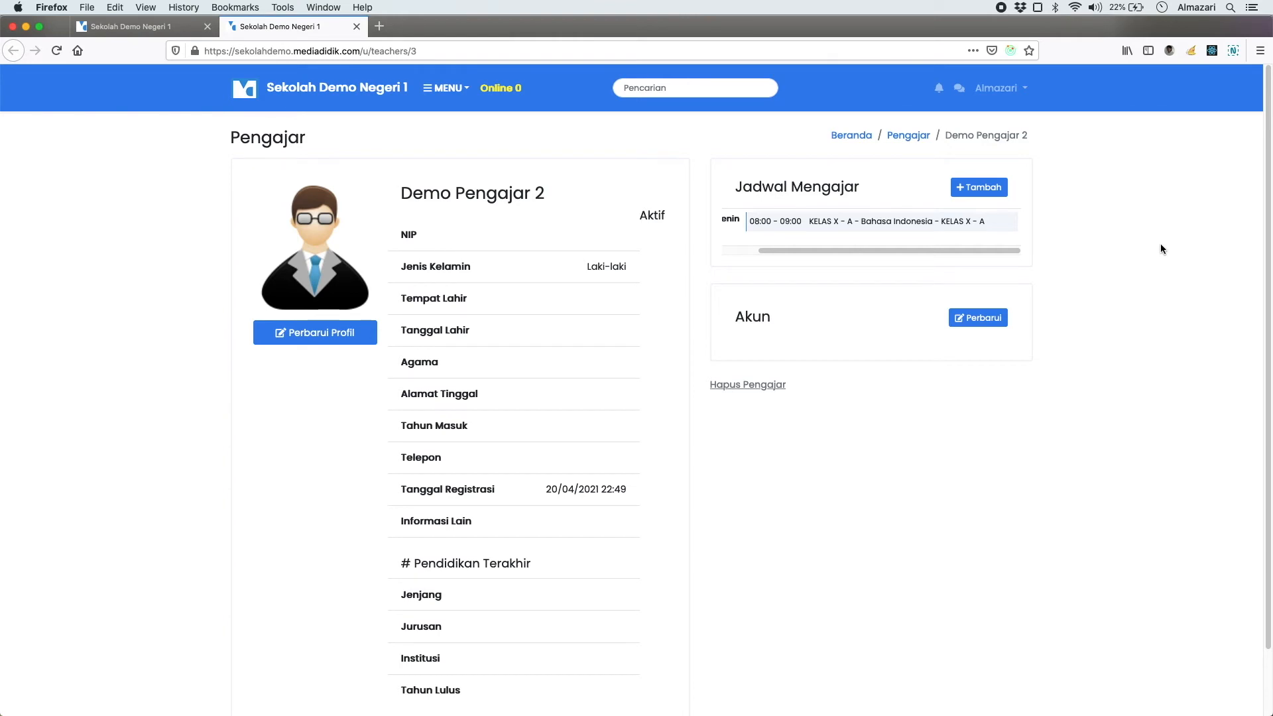
drag(1000, 251, 963, 250)
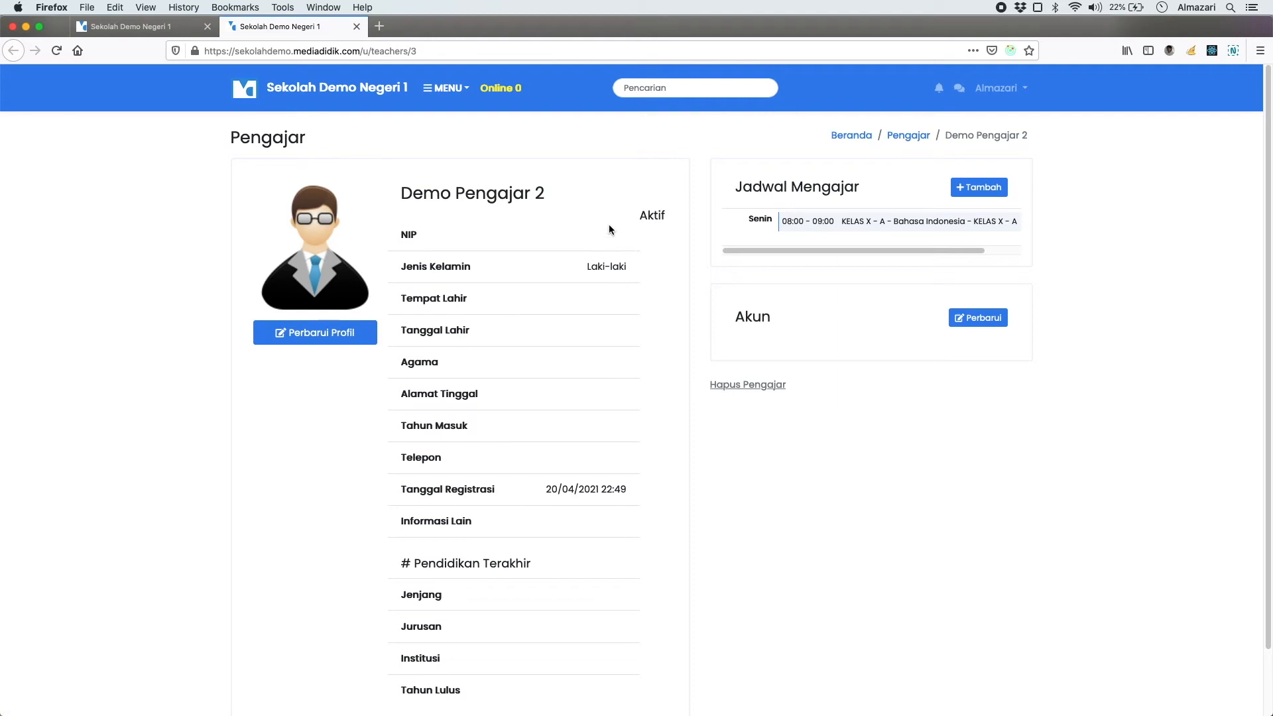
click(357, 27)
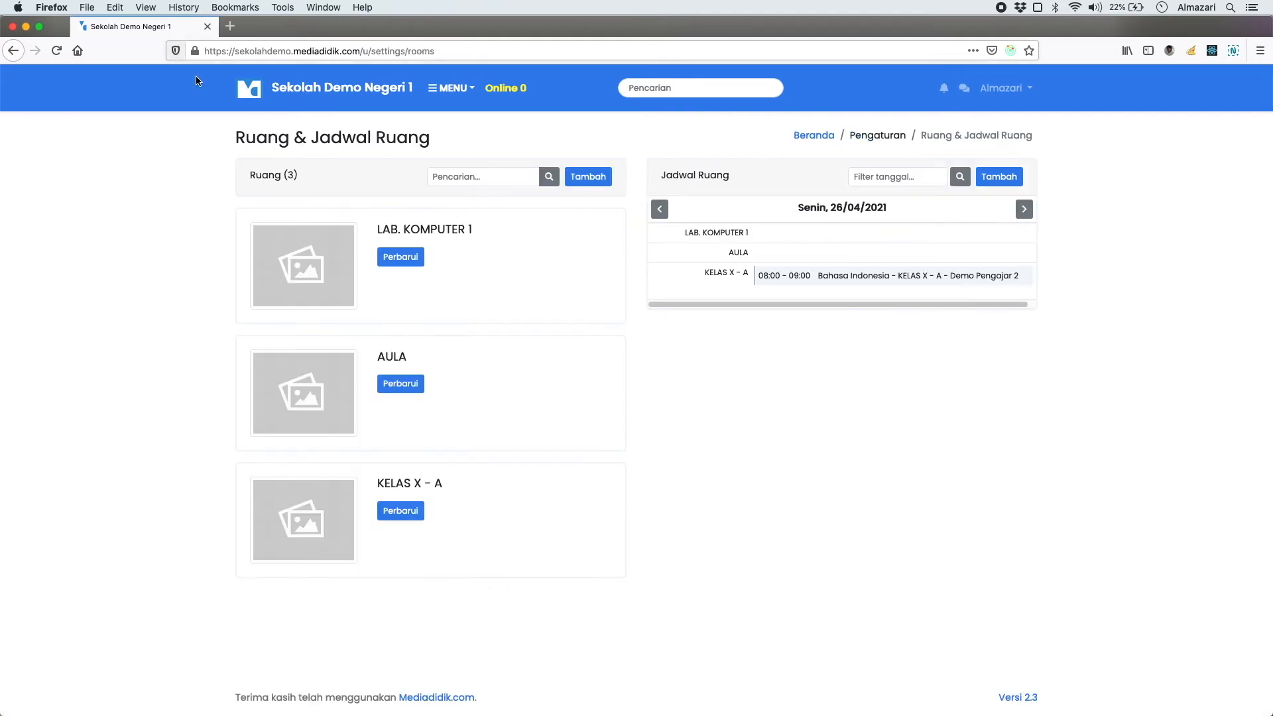
Open the school's Pengajar list.
click(451, 88)
click(489, 162)
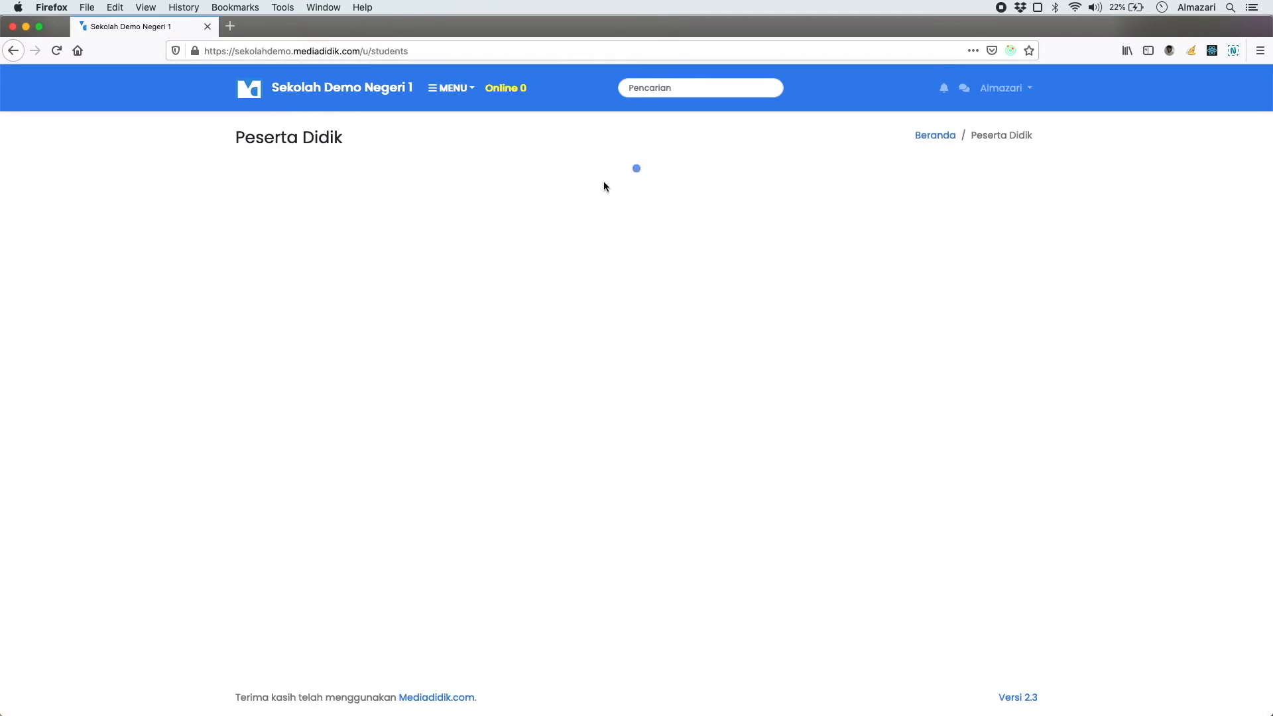
click(451, 88)
click(478, 180)
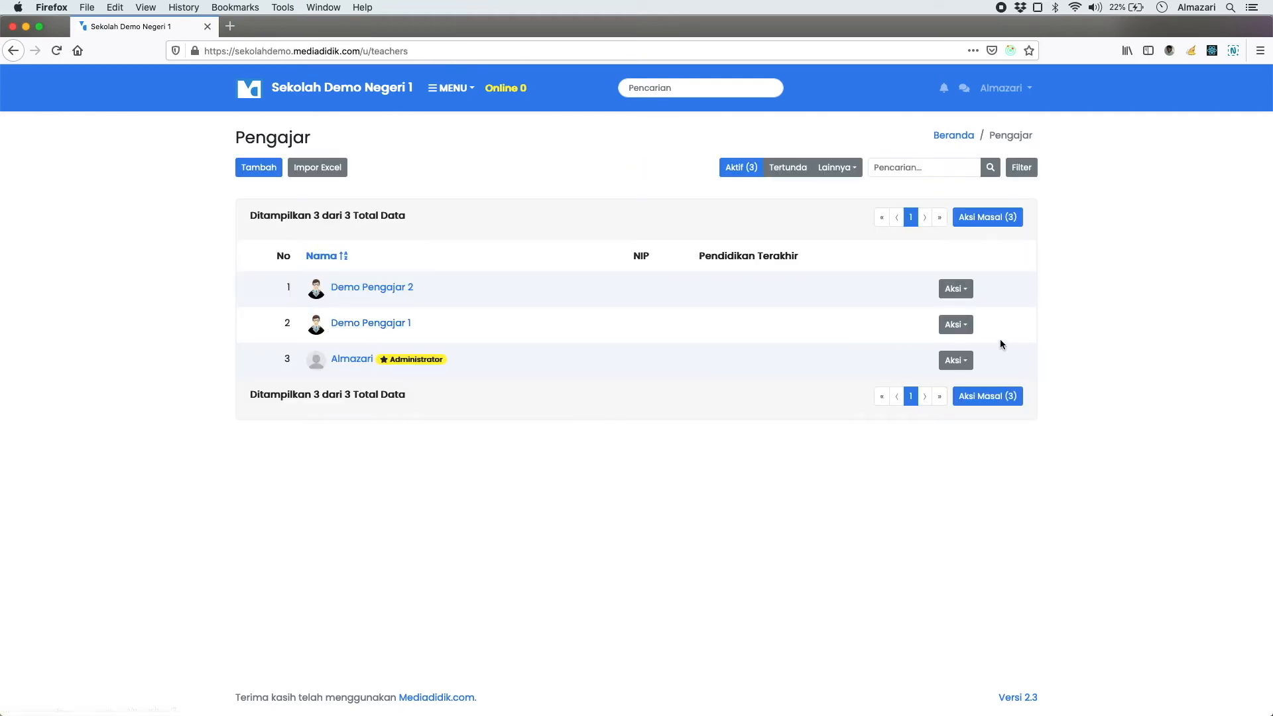
Copy the account username of Demo Pengajar 1 from its account details, leaving the account unchanged.
click(956, 324)
click(957, 388)
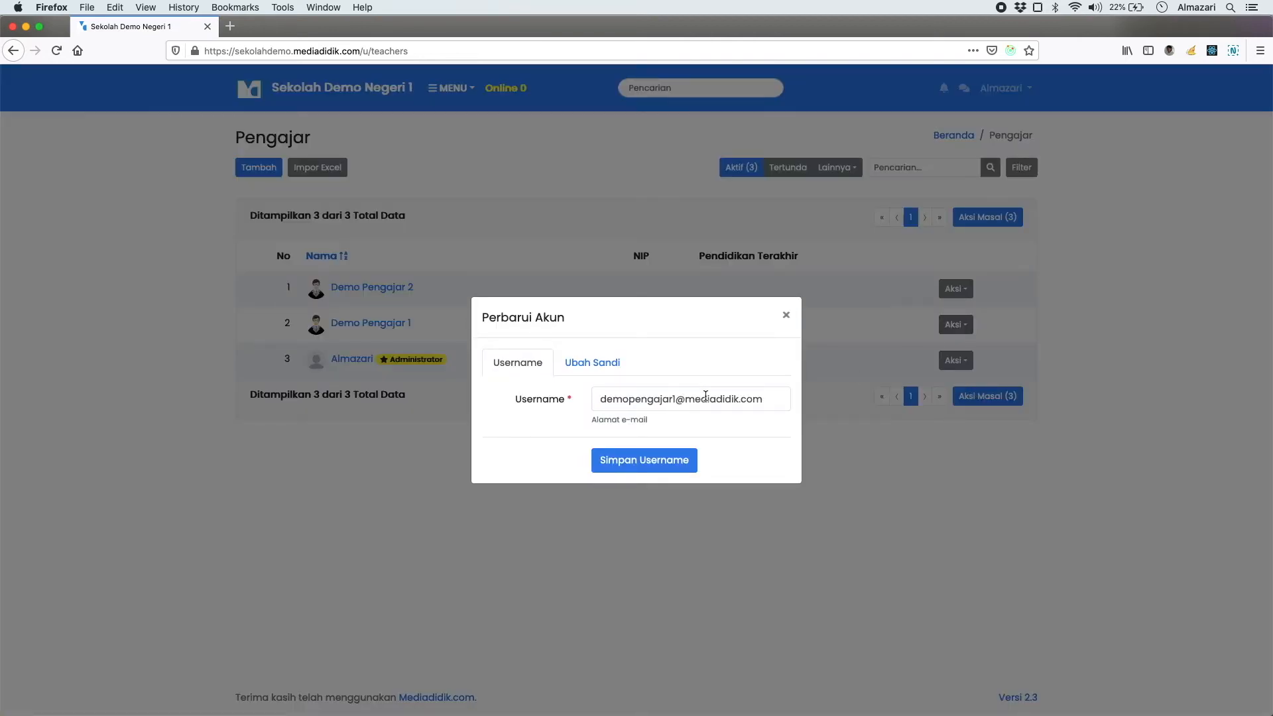
drag(769, 400, 555, 384)
key(super+c)
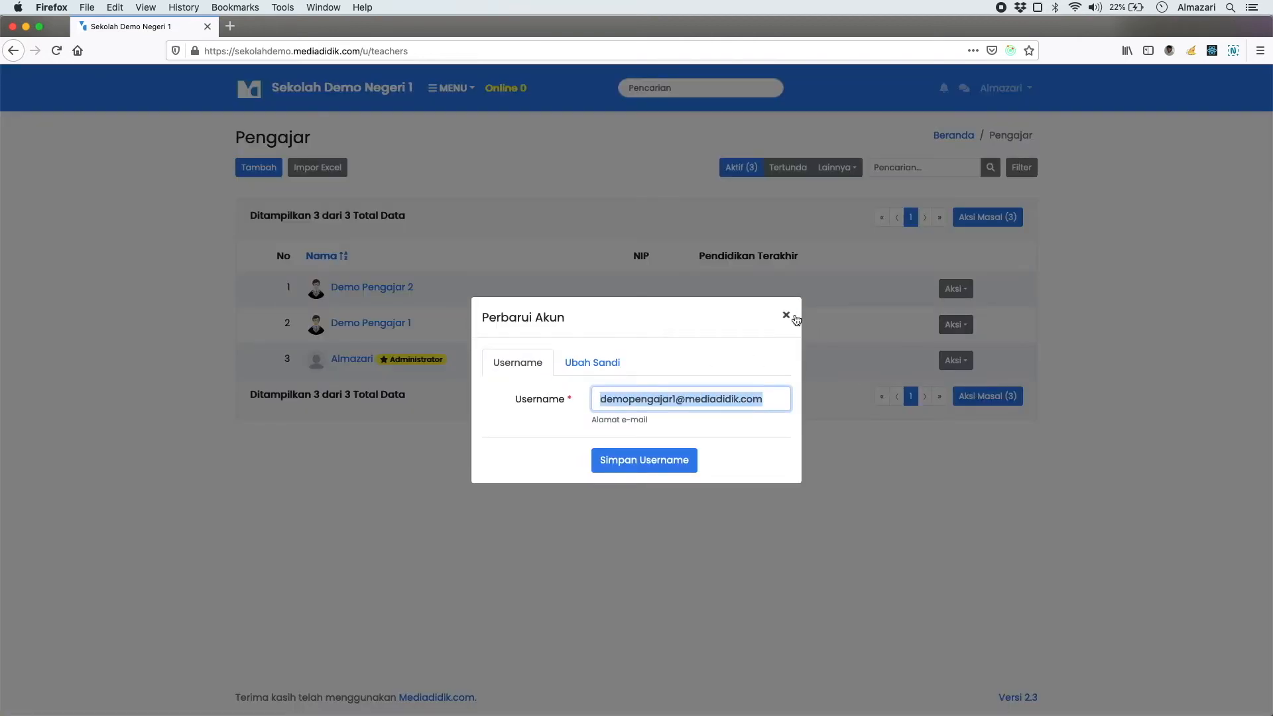
click(787, 316)
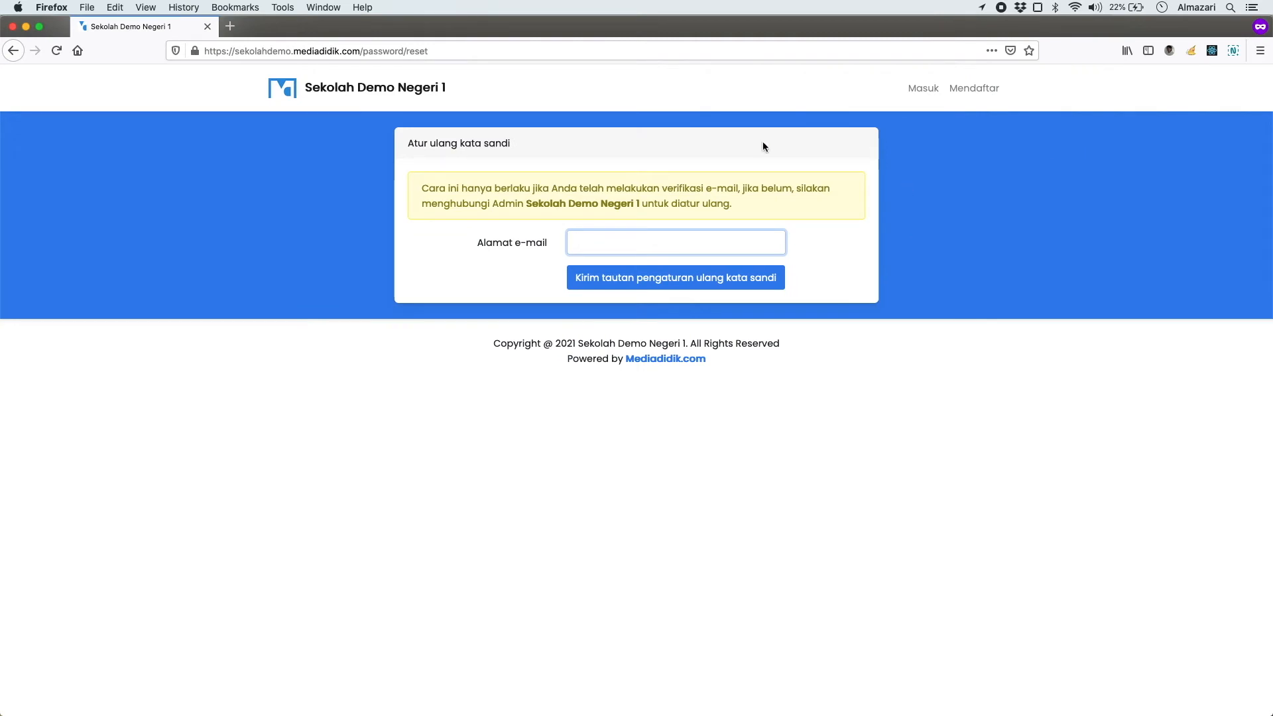
Sign in to Sekolah Demo Negeri 1 with Demo Pengajar 1's copied e-mail address and the account password.
click(431, 85)
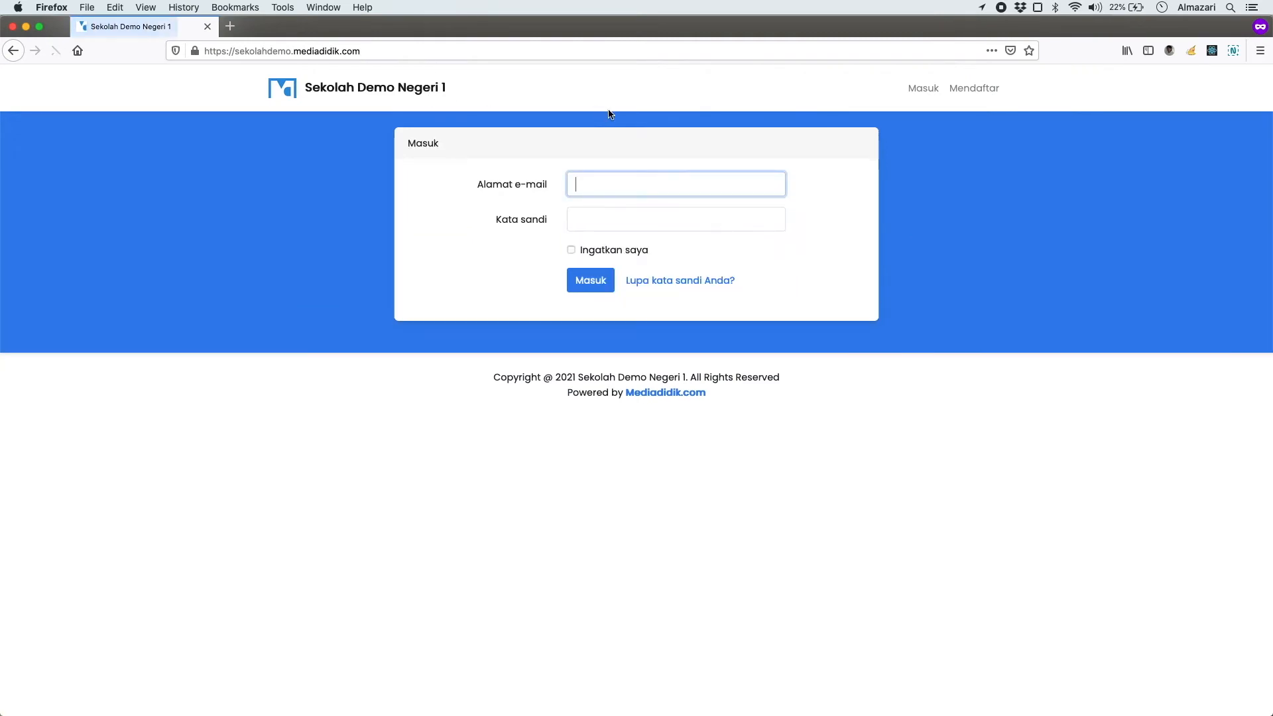
key(super+v)
click(643, 224)
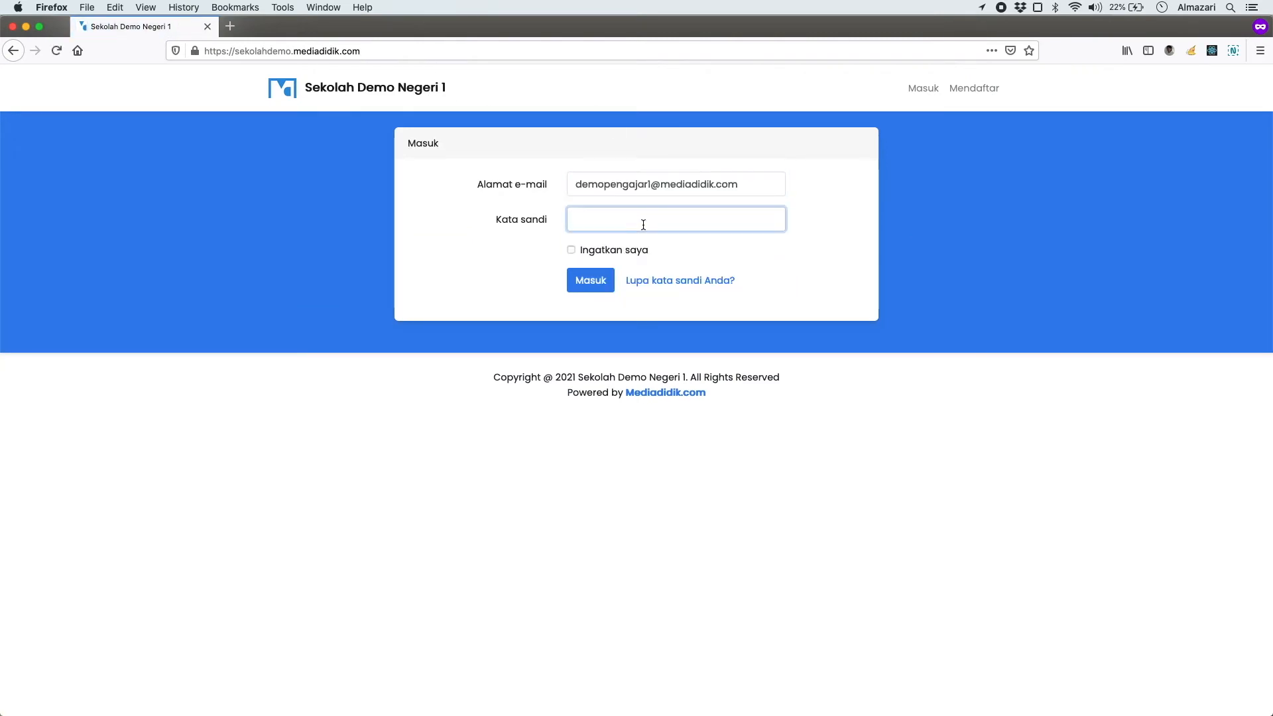
text(•••••••••••)
key(Return)
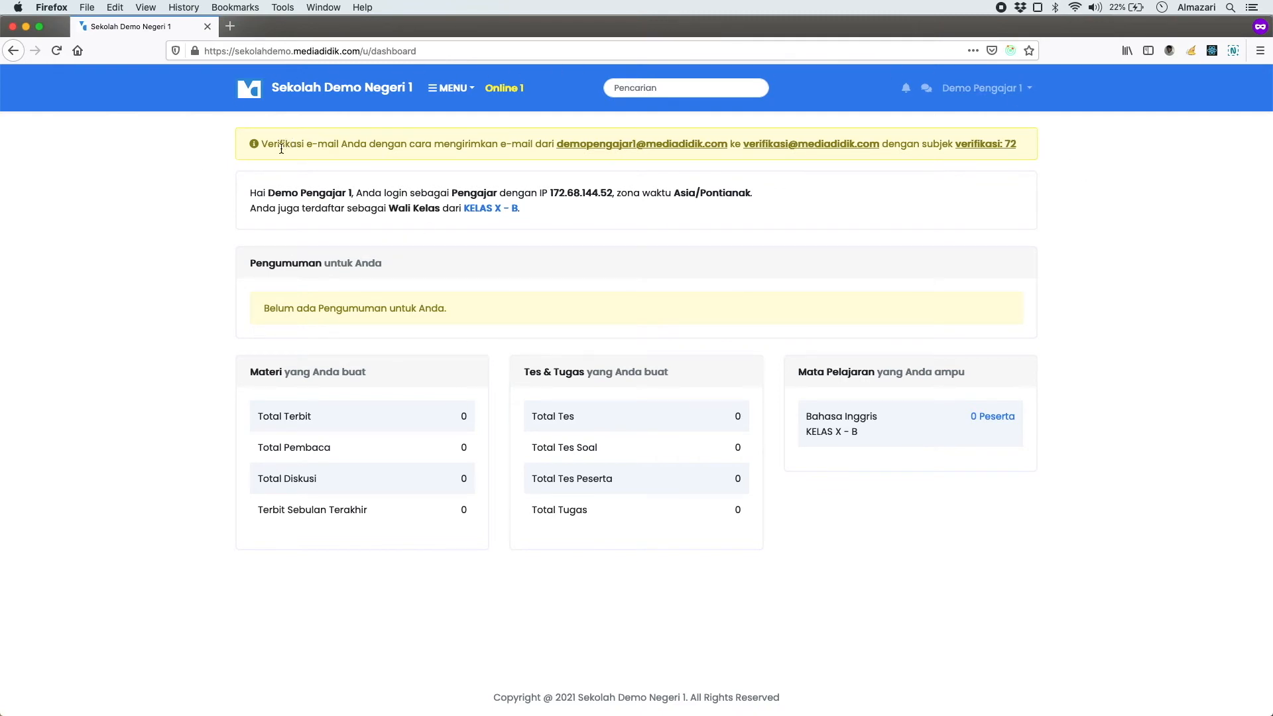
Read the e-mail verification notice on the dashboard and copy the verification recipient's address from it.
drag(279, 146, 456, 146)
click(515, 152)
drag(554, 150, 880, 145)
Switch to Thunderbird and, from Demo Pengajar 1's inbox, start a new message to the copied verification address.
key(super+Tab)
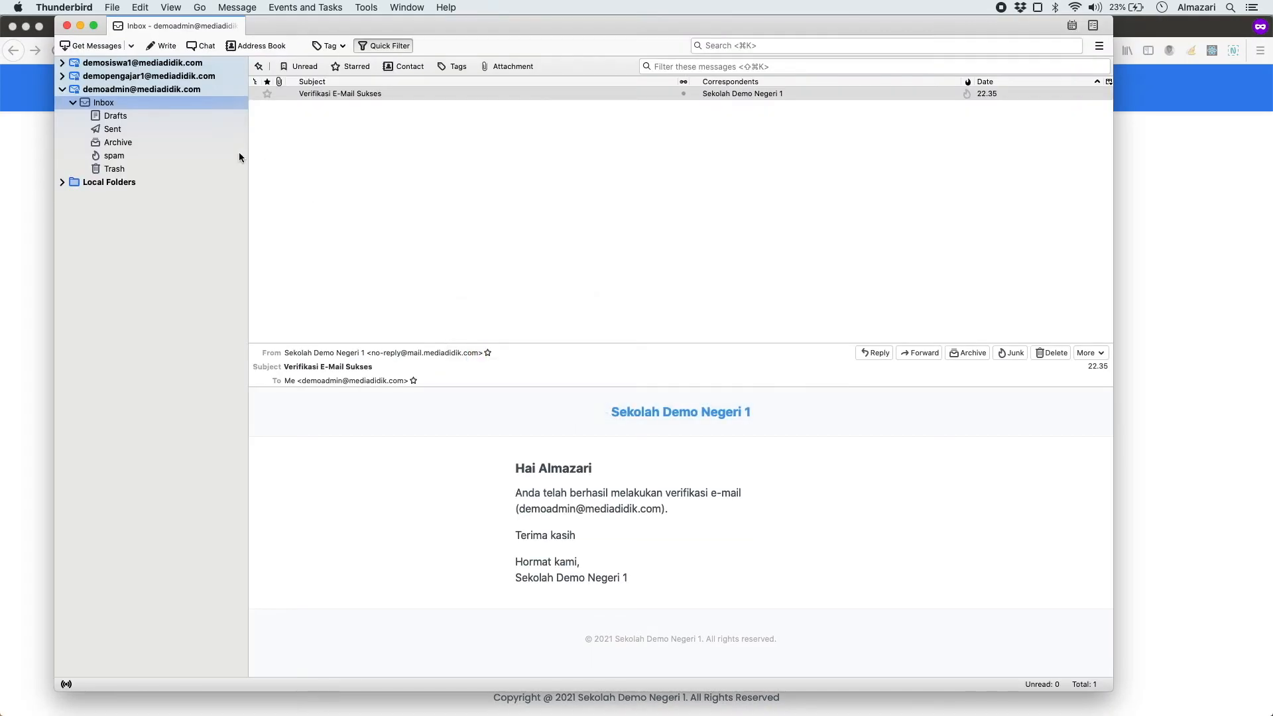
click(62, 89)
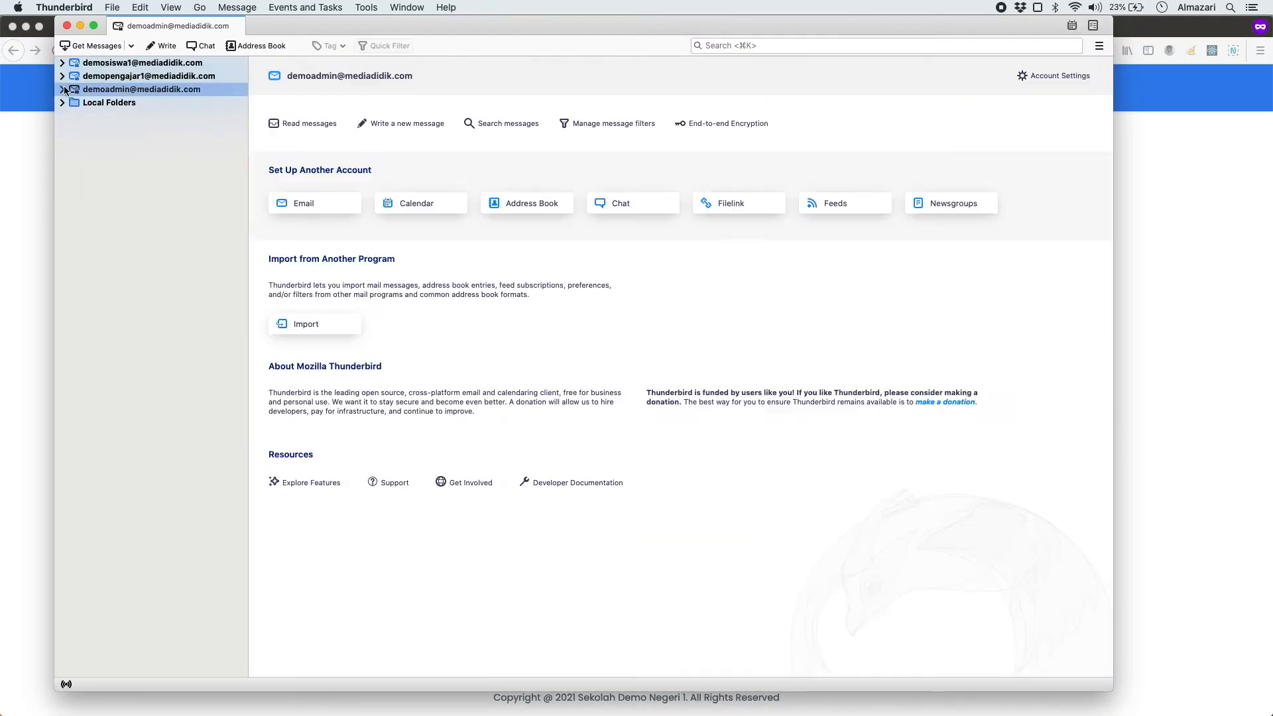
click(65, 77)
click(63, 77)
click(71, 91)
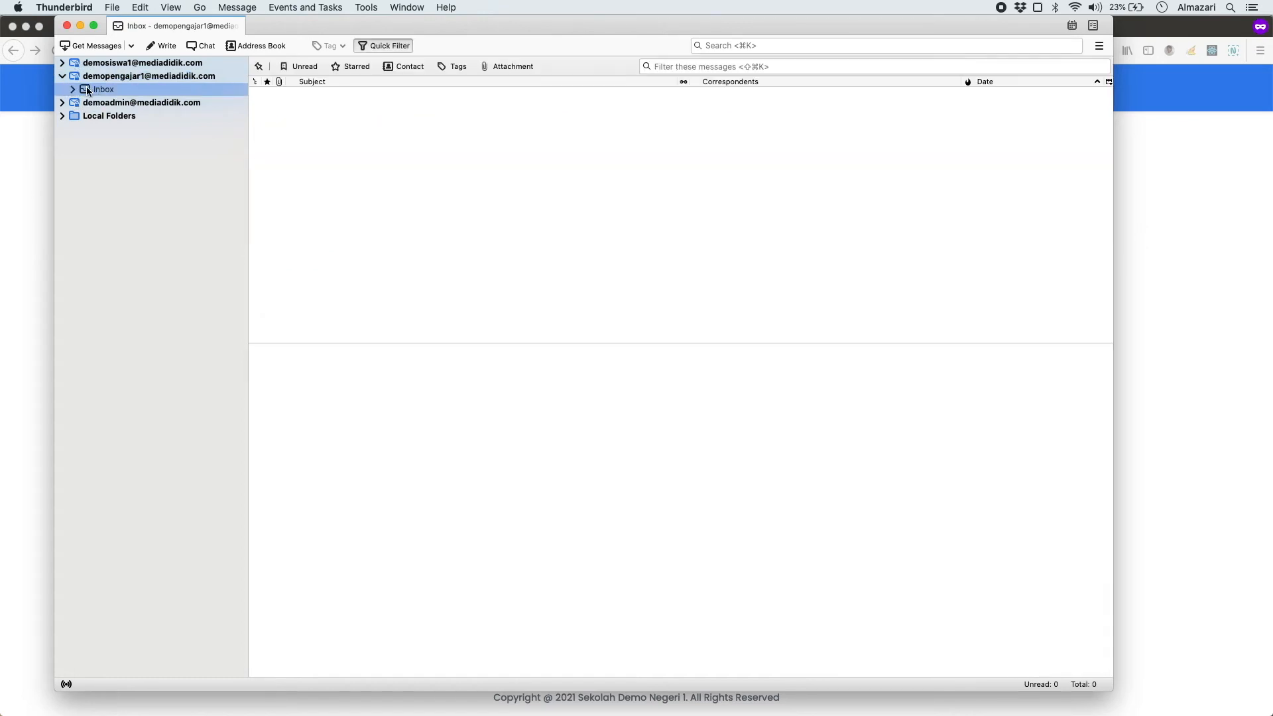
click(161, 46)
key(super+v)
click(541, 192)
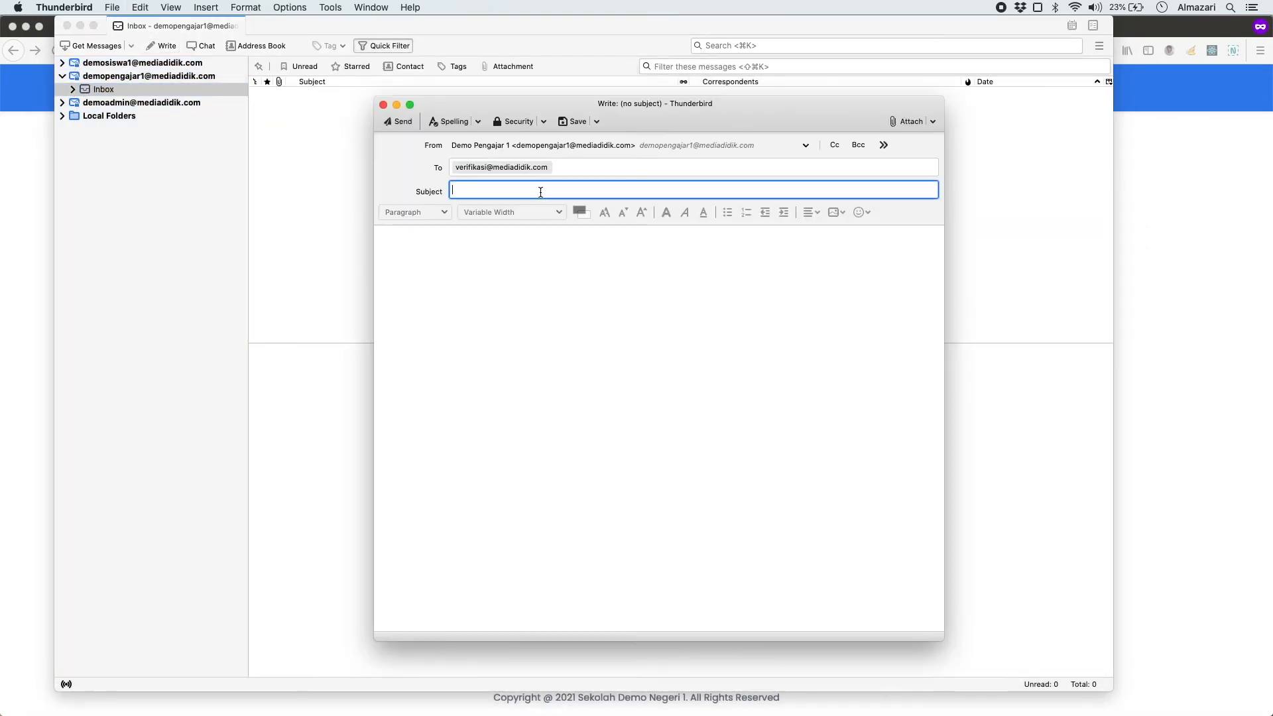
Copy the verification subject from the Firefox dashboard notice into the Thunderbird message's subject and send the message.
key(super+Tab)
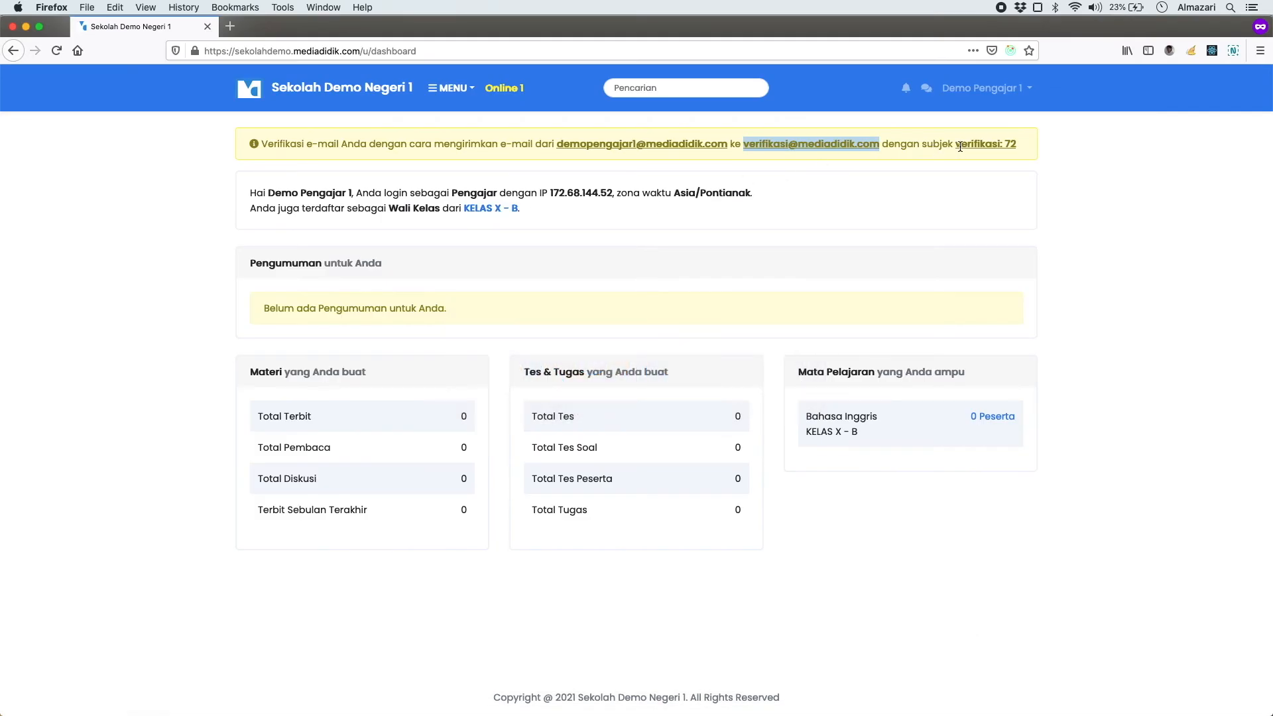
drag(956, 144, 1057, 142)
key(super+c)
key(super+Tab)
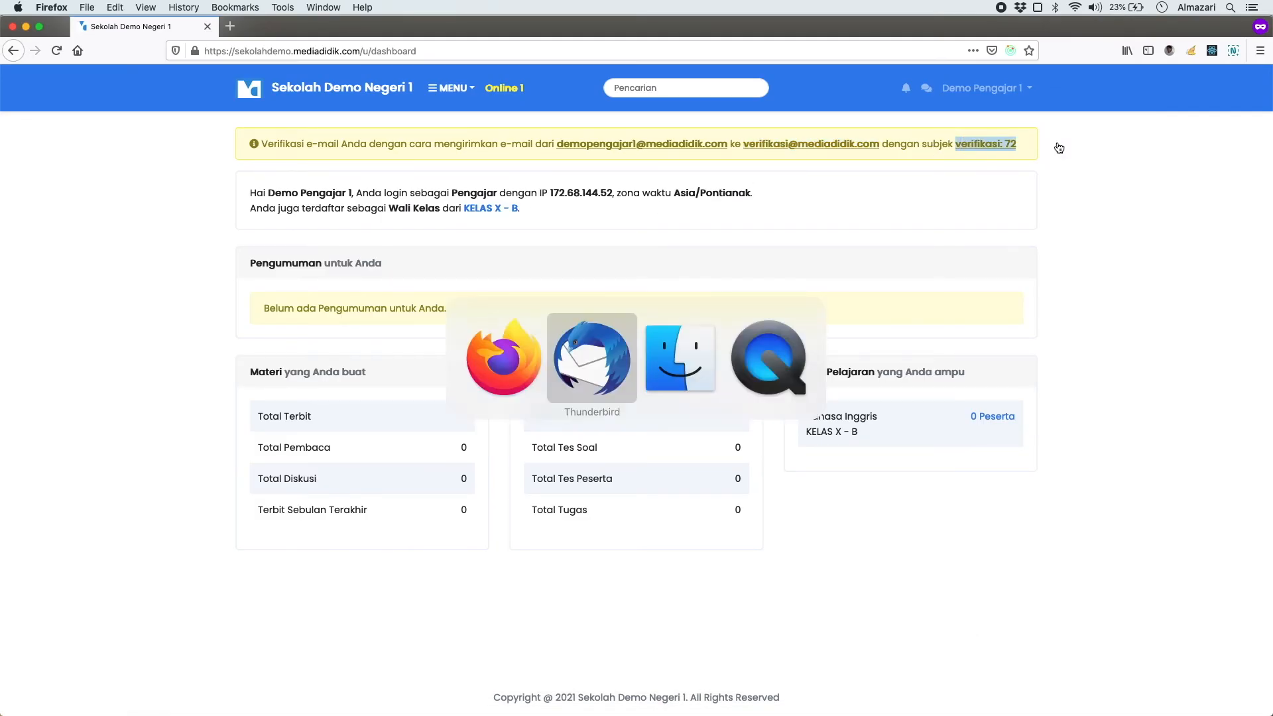
key(super+v)
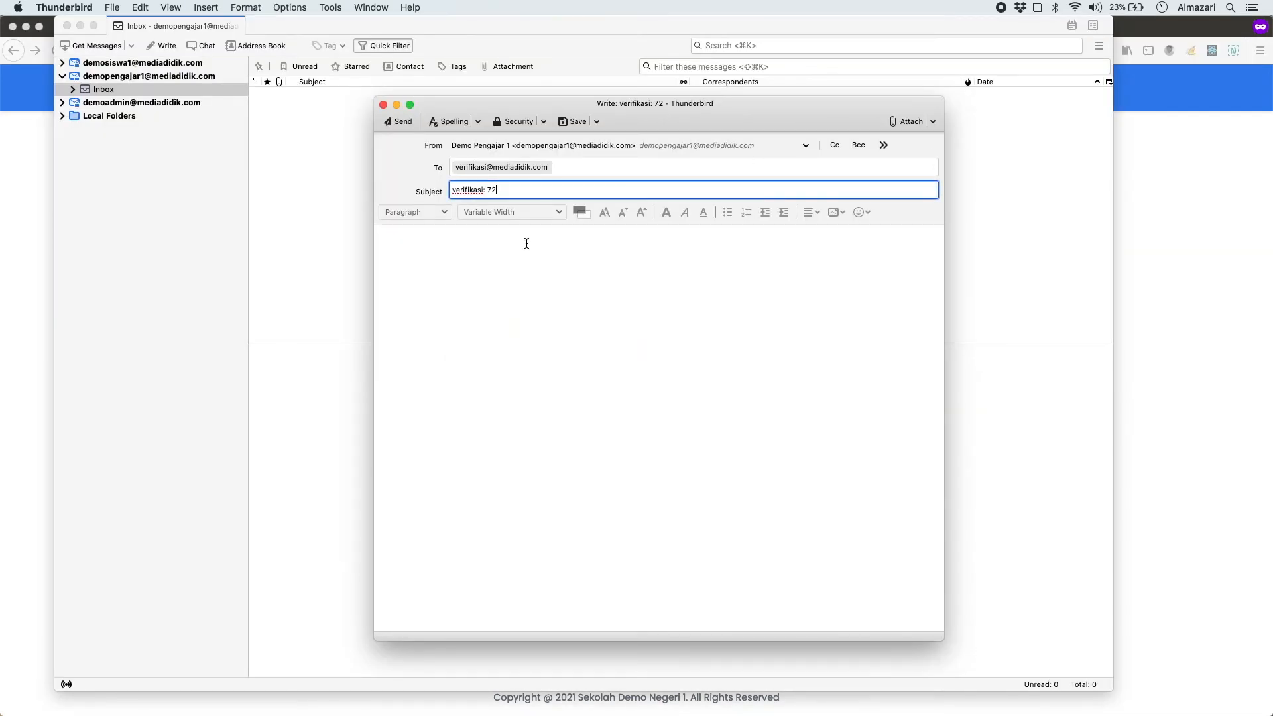
click(402, 122)
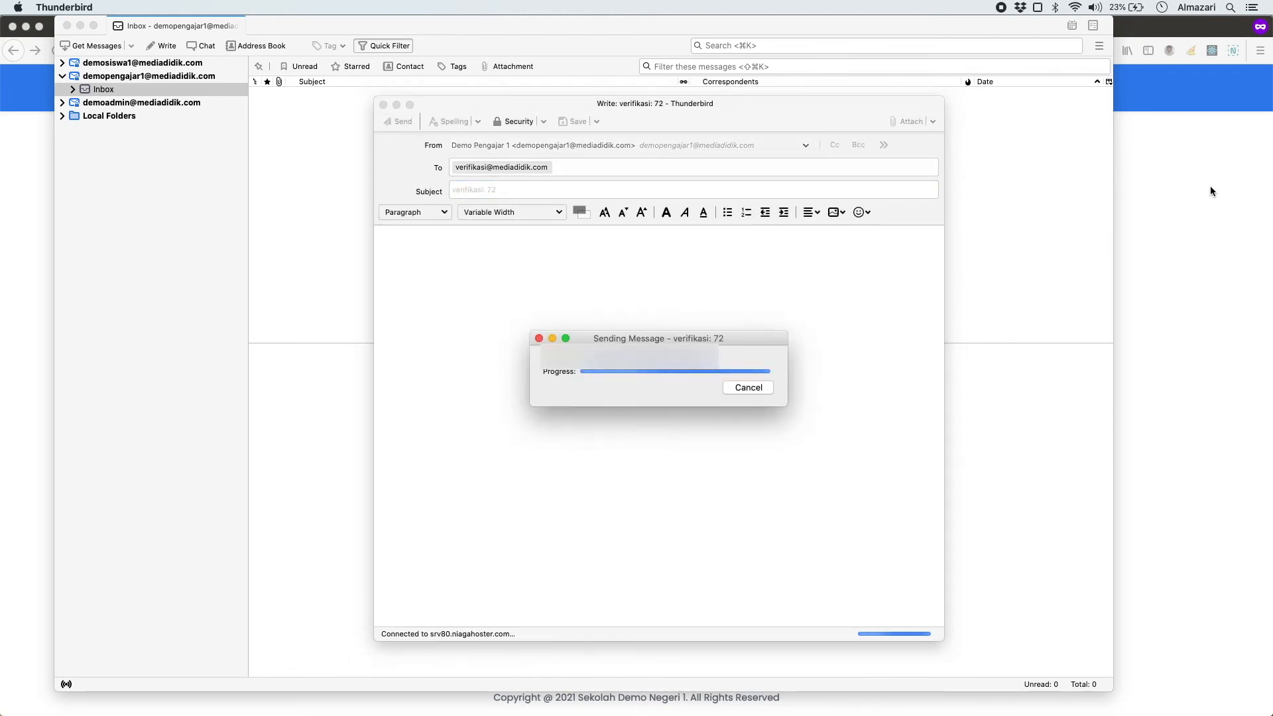
Return to Firefox and examine the dashboard greeting, including the Pengajar role and the Wali Kelas registration.
click(1211, 186)
click(944, 193)
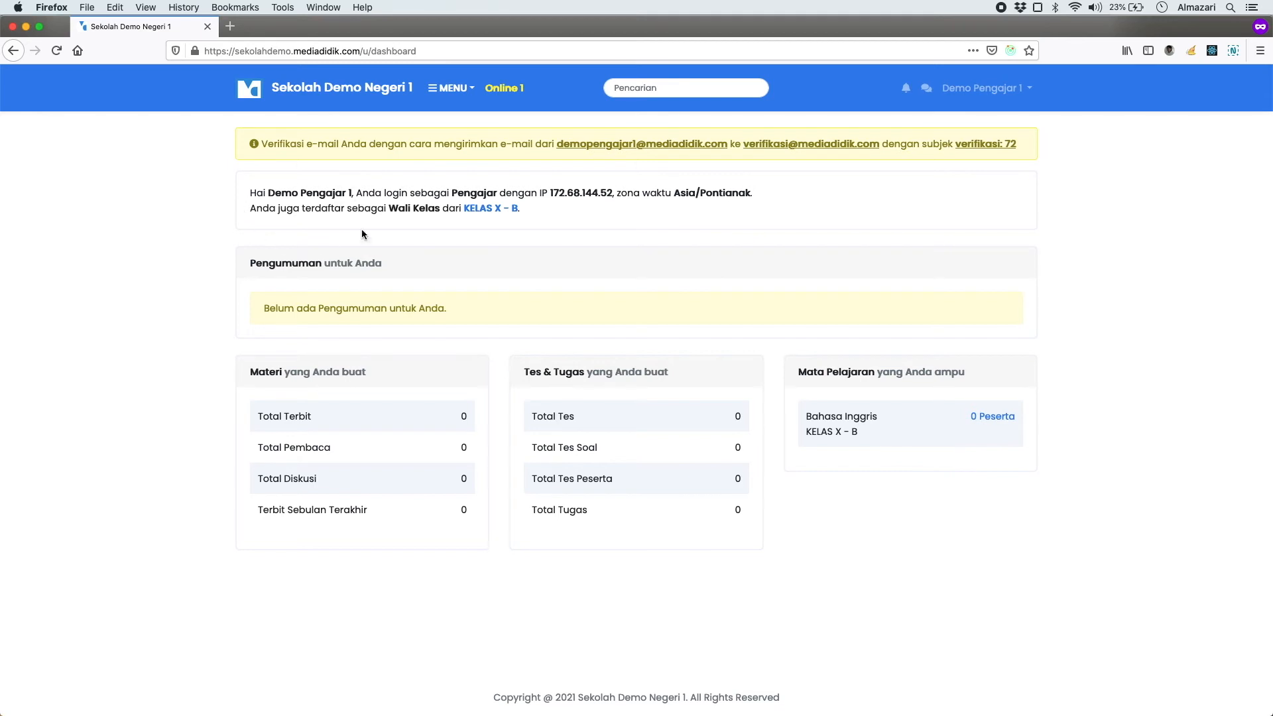
click(251, 205)
drag(289, 191, 357, 194)
double_click(382, 197)
double_click(474, 192)
click(295, 228)
double_click(330, 208)
double_click(367, 208)
click(418, 213)
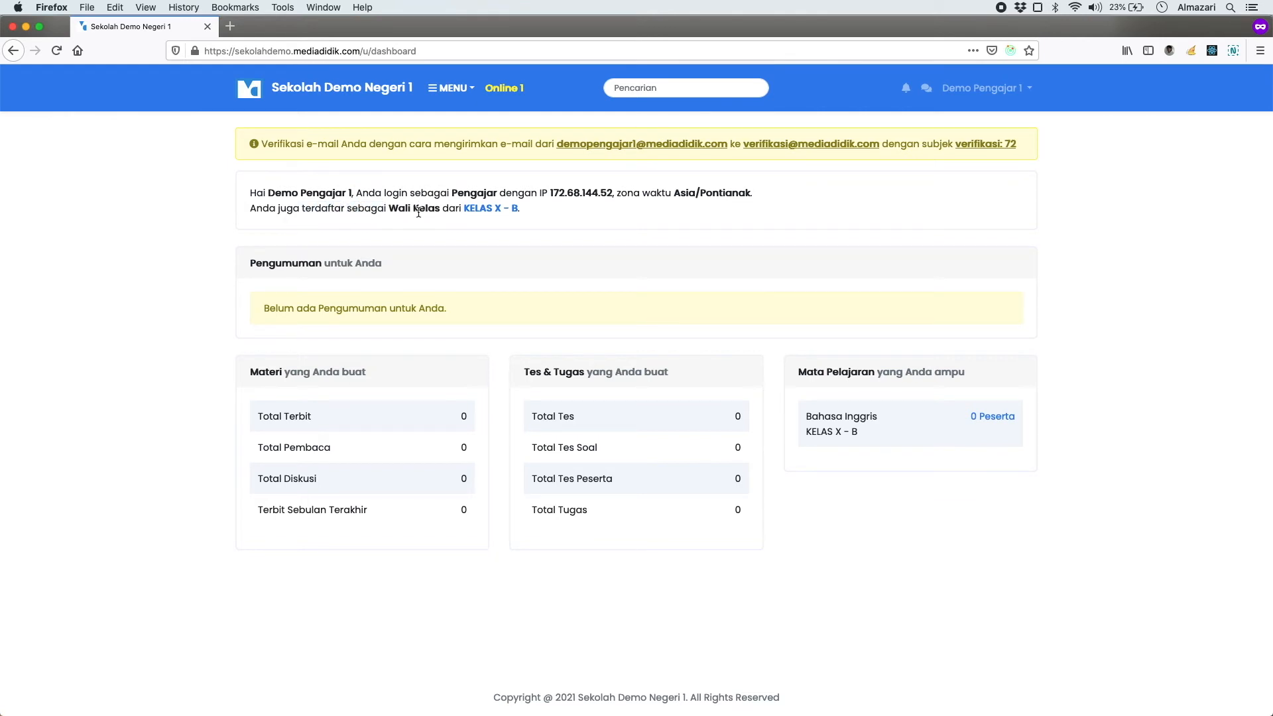
View the Peserta Didik list of KELAS X - B and return to the dashboard.
click(515, 214)
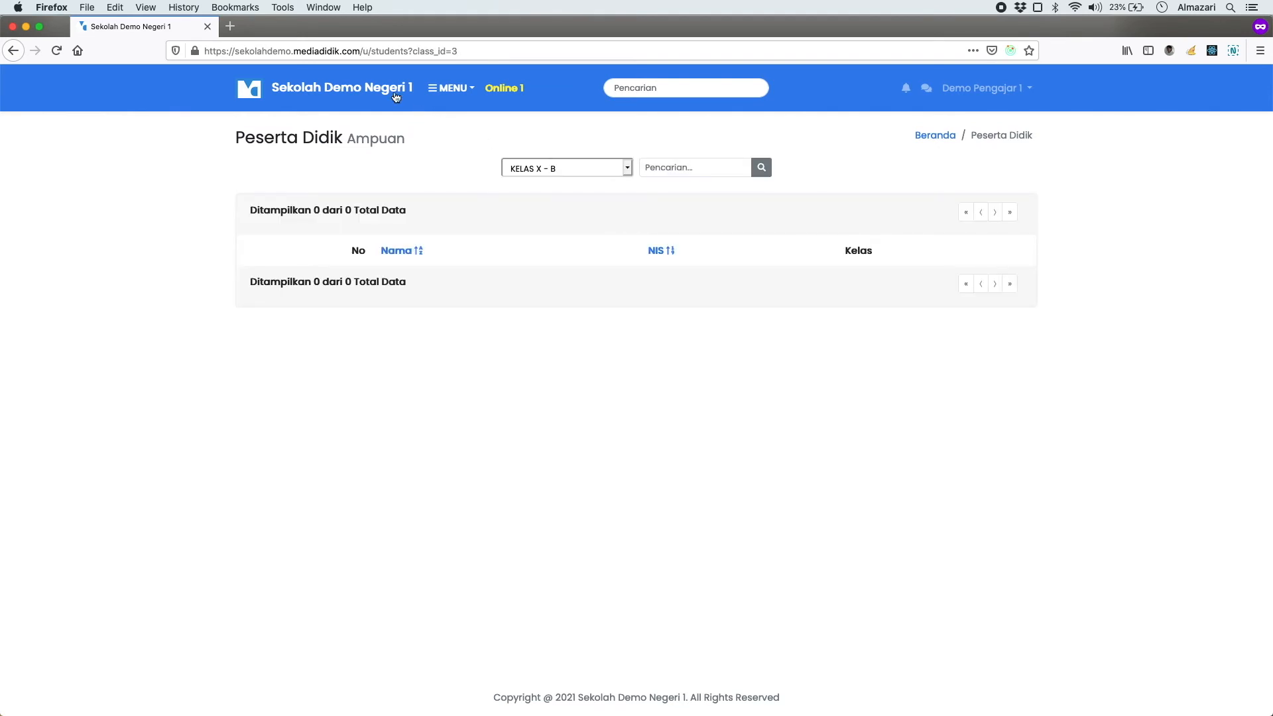
click(387, 89)
click(451, 87)
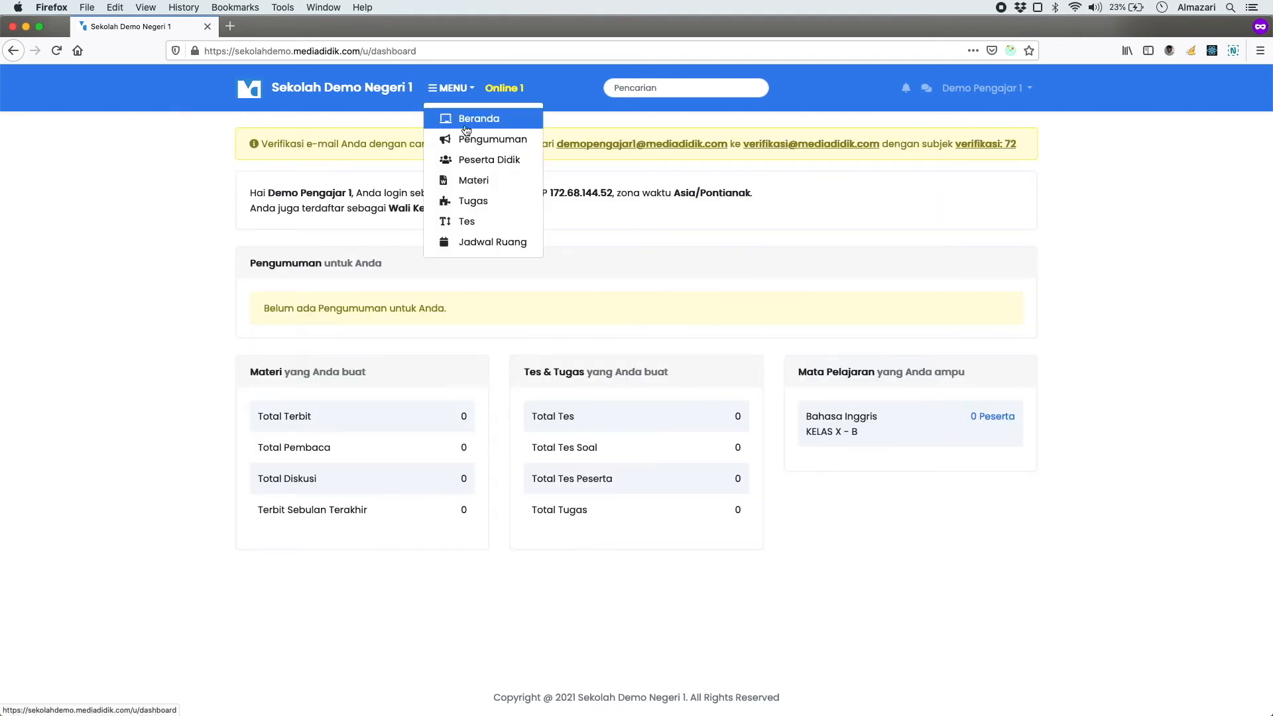
click(805, 274)
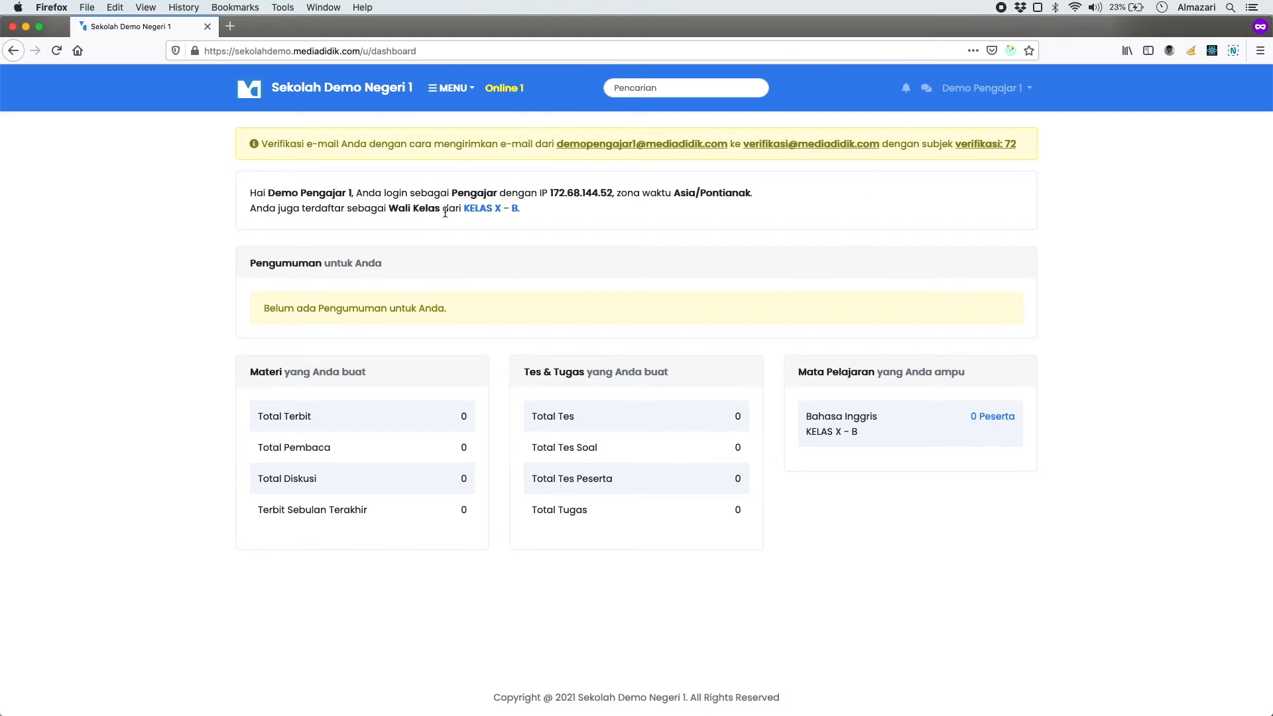
Start a new Materi entry with Bahasa Inggris as its Mata Pelajaran.
click(461, 91)
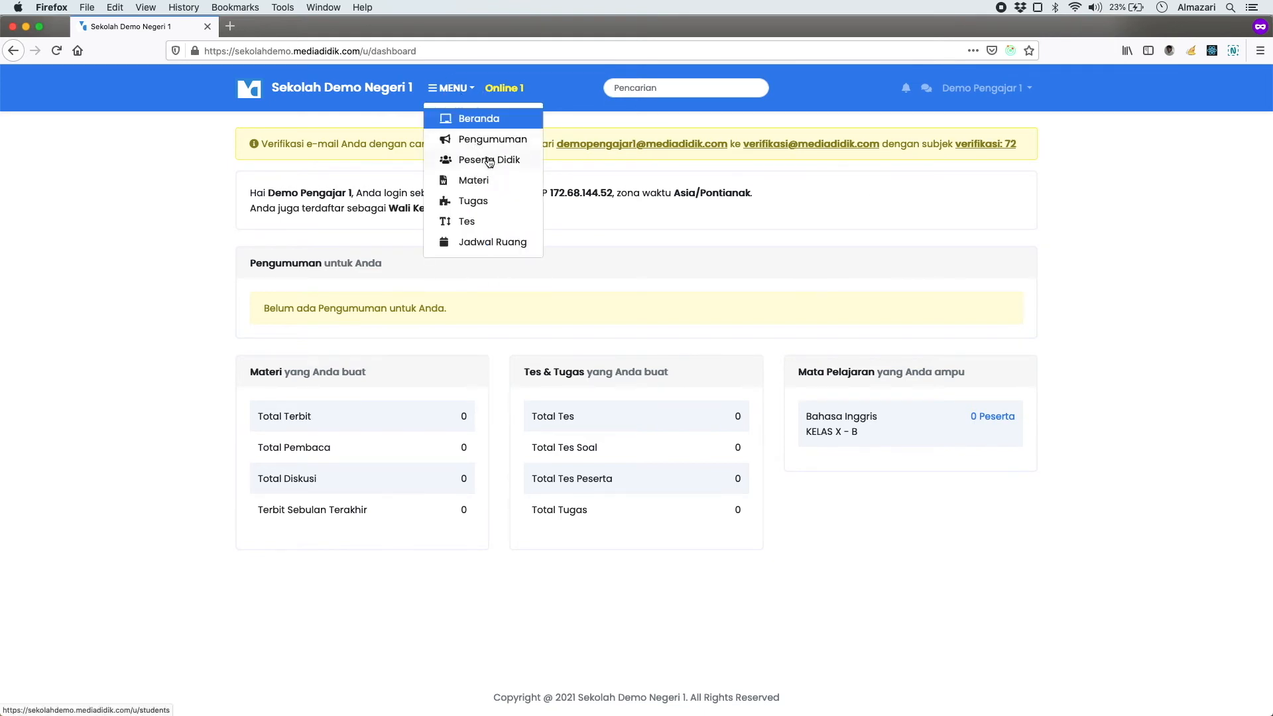
click(488, 180)
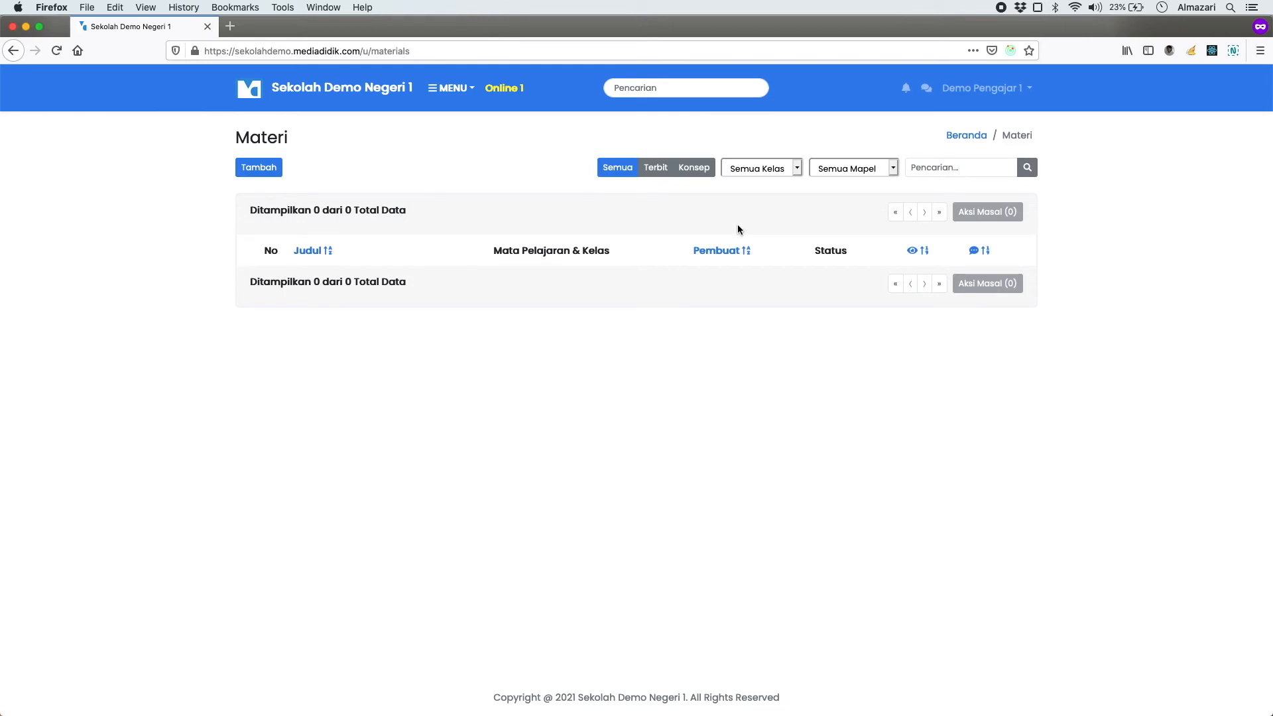
click(274, 174)
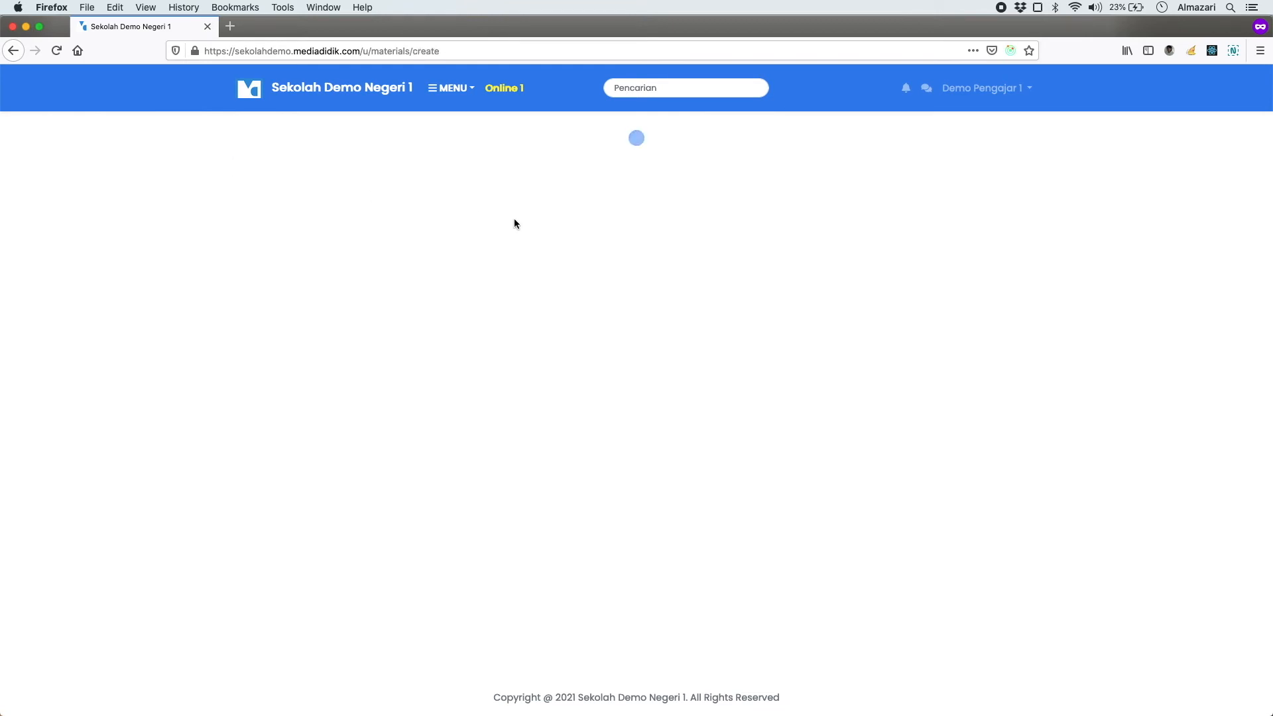
click(574, 170)
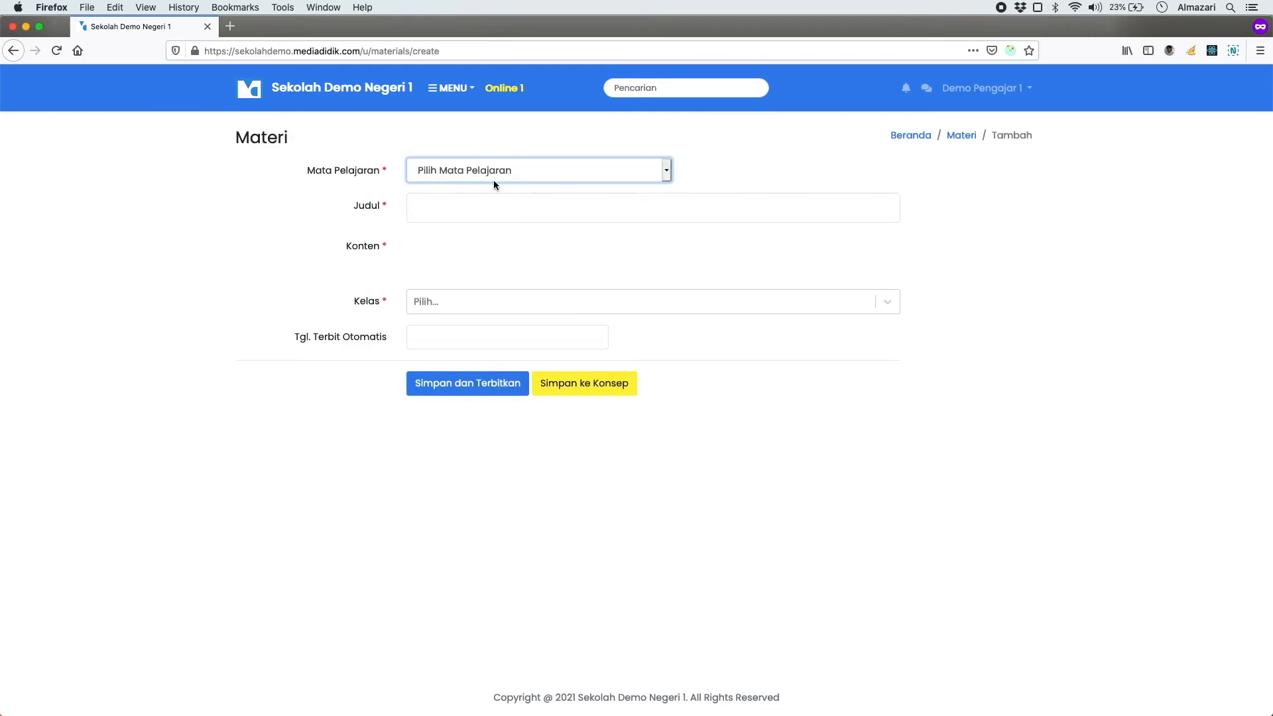
click(496, 171)
click(491, 180)
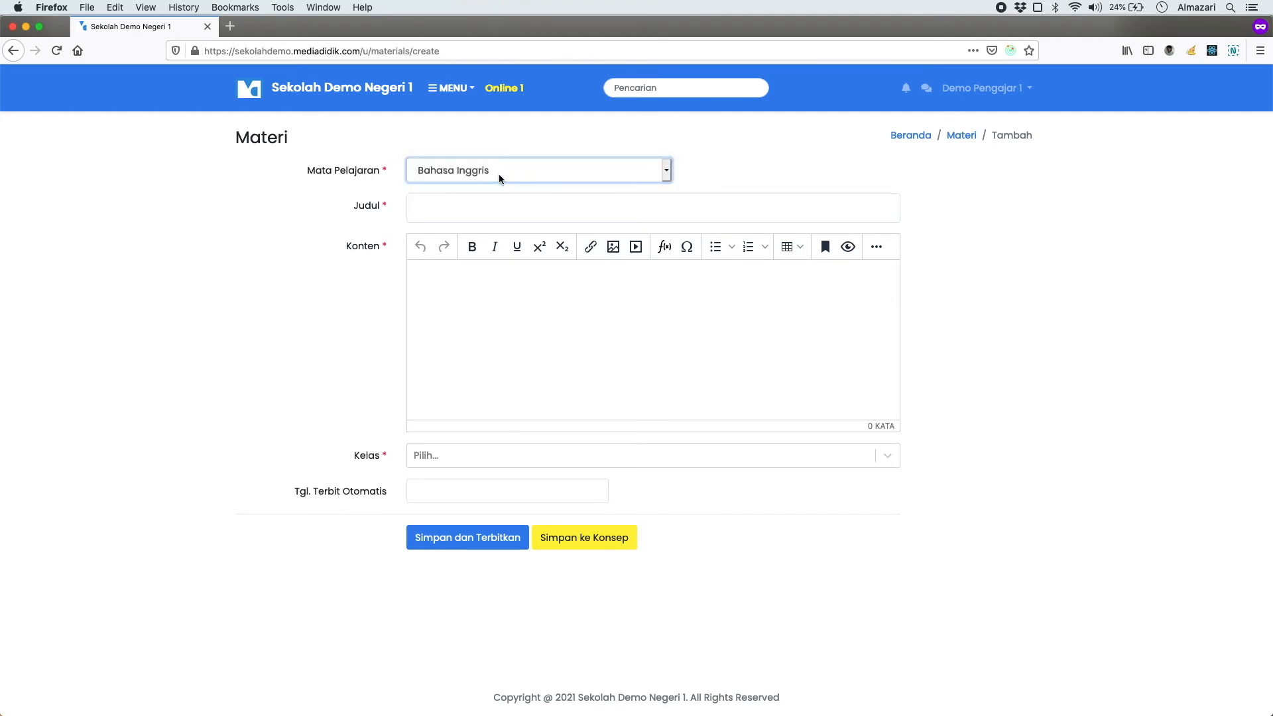
click(578, 211)
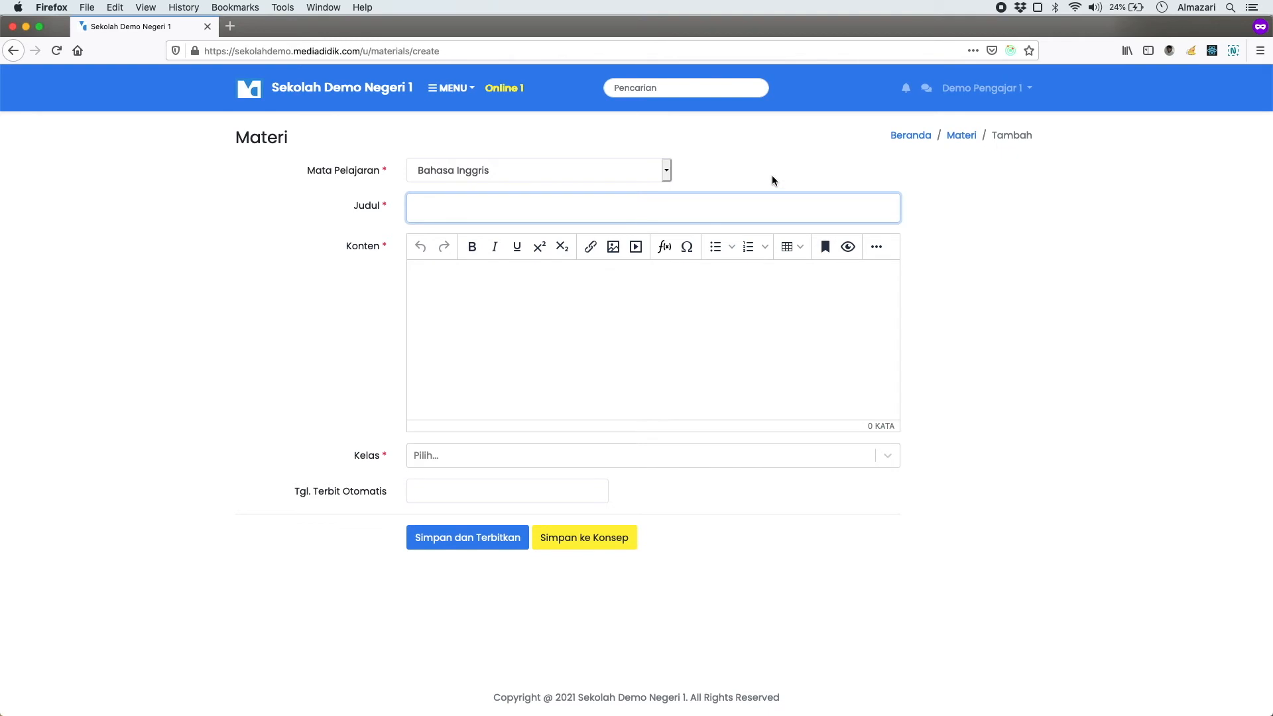
click(635, 166)
click(629, 167)
click(618, 200)
Try KELAS X - B as the Materi's Kelas, and leave the form without saving.
click(522, 456)
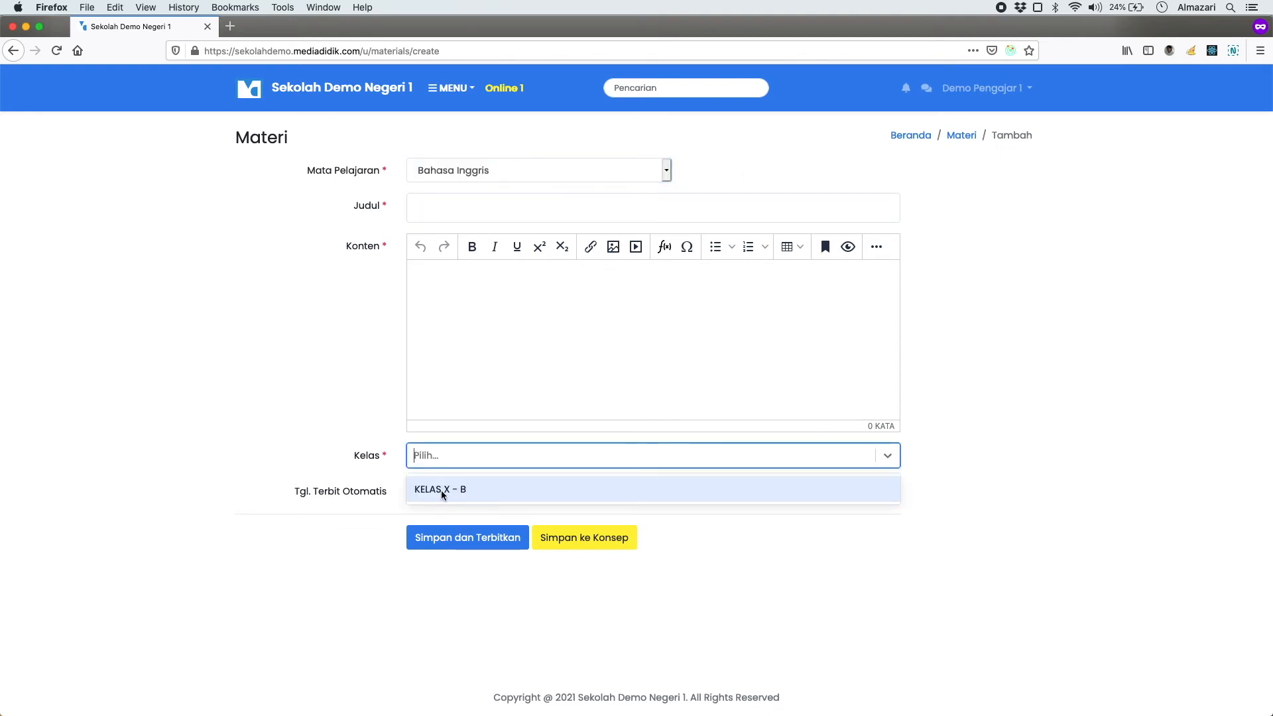
click(469, 491)
click(475, 490)
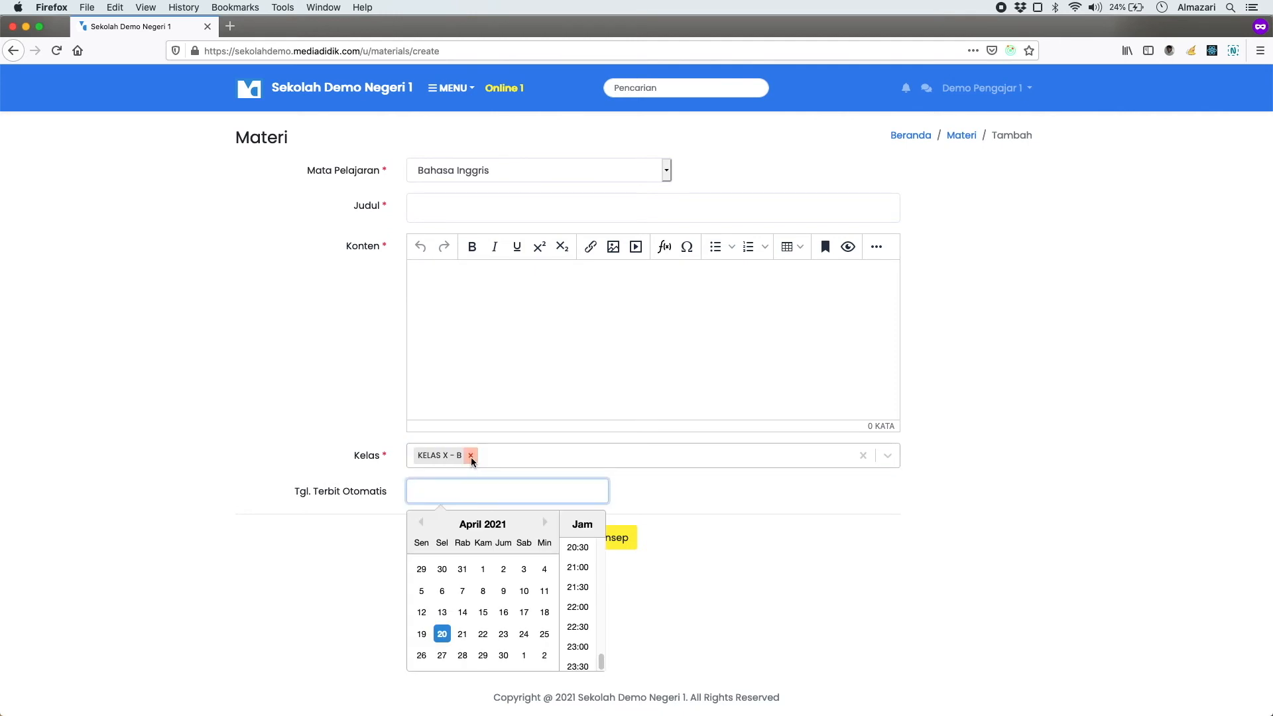
click(471, 456)
click(475, 454)
click(480, 486)
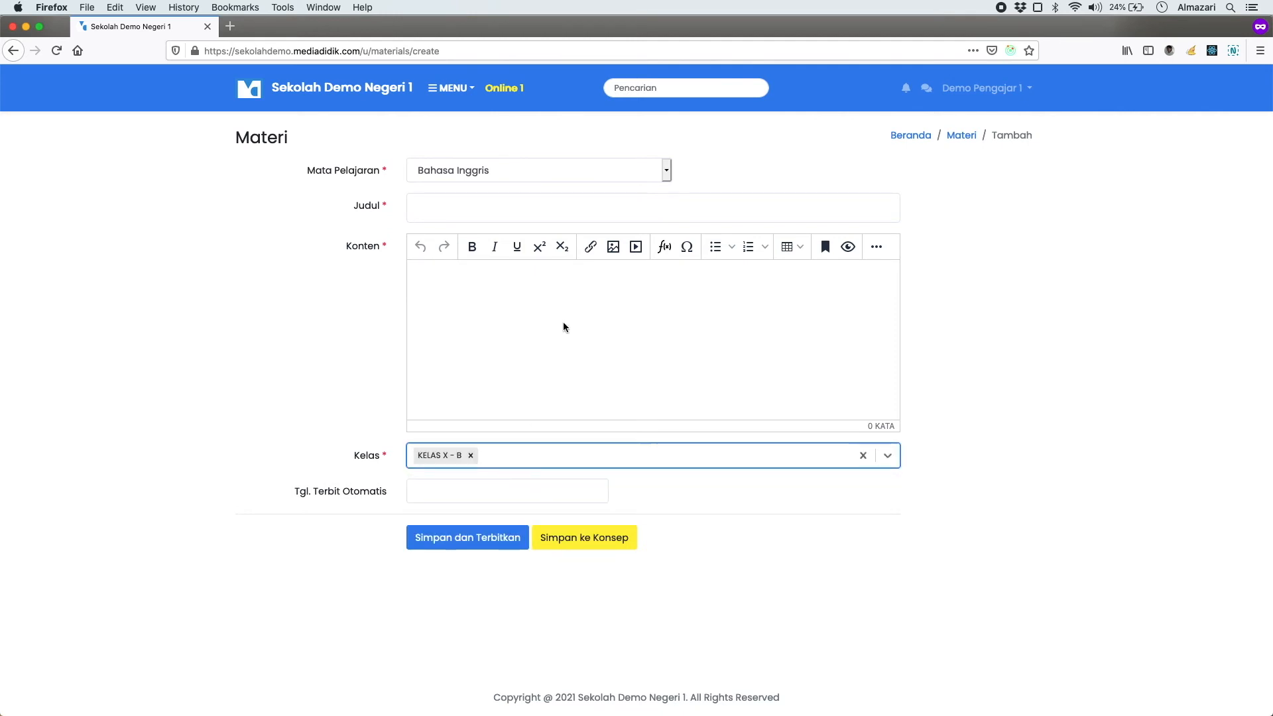
click(563, 322)
click(358, 88)
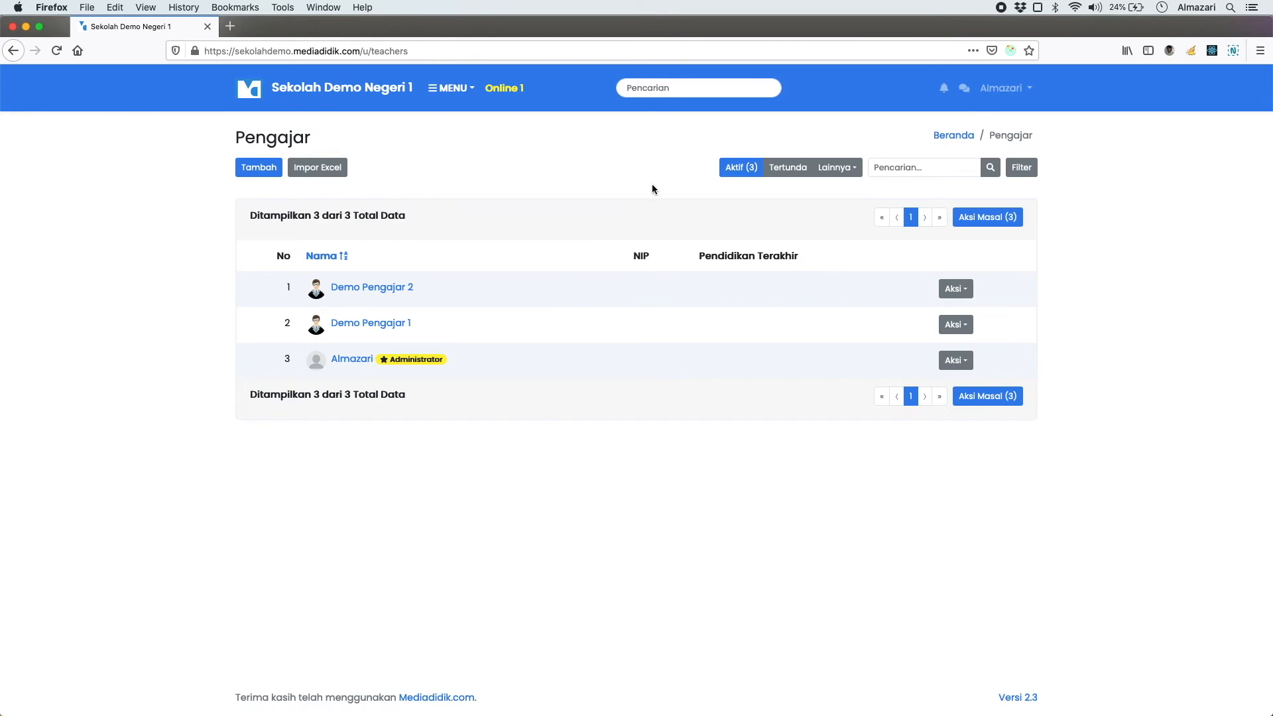
In the administrator's Kelas, Wali Kelas & Mata Pelajaran settings, clear the Wali kelas of KELAS X - B and save the class.
click(451, 87)
mouse_move(494, 283)
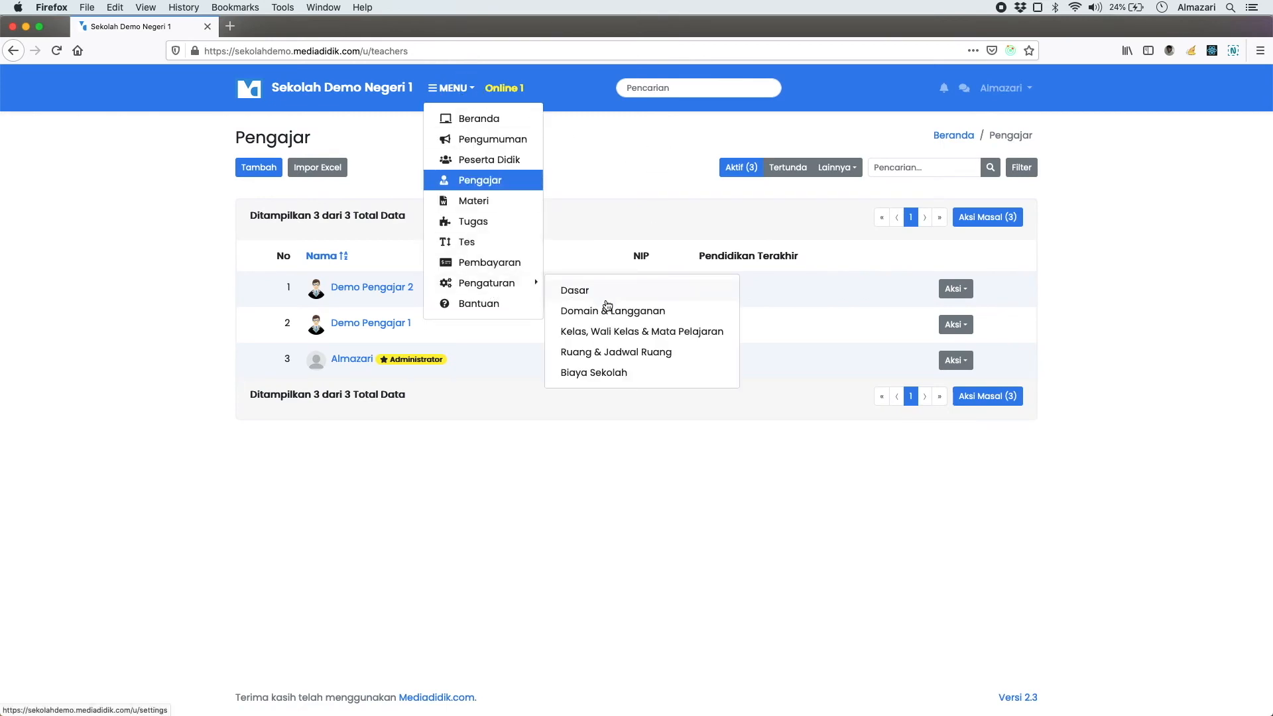
click(593, 335)
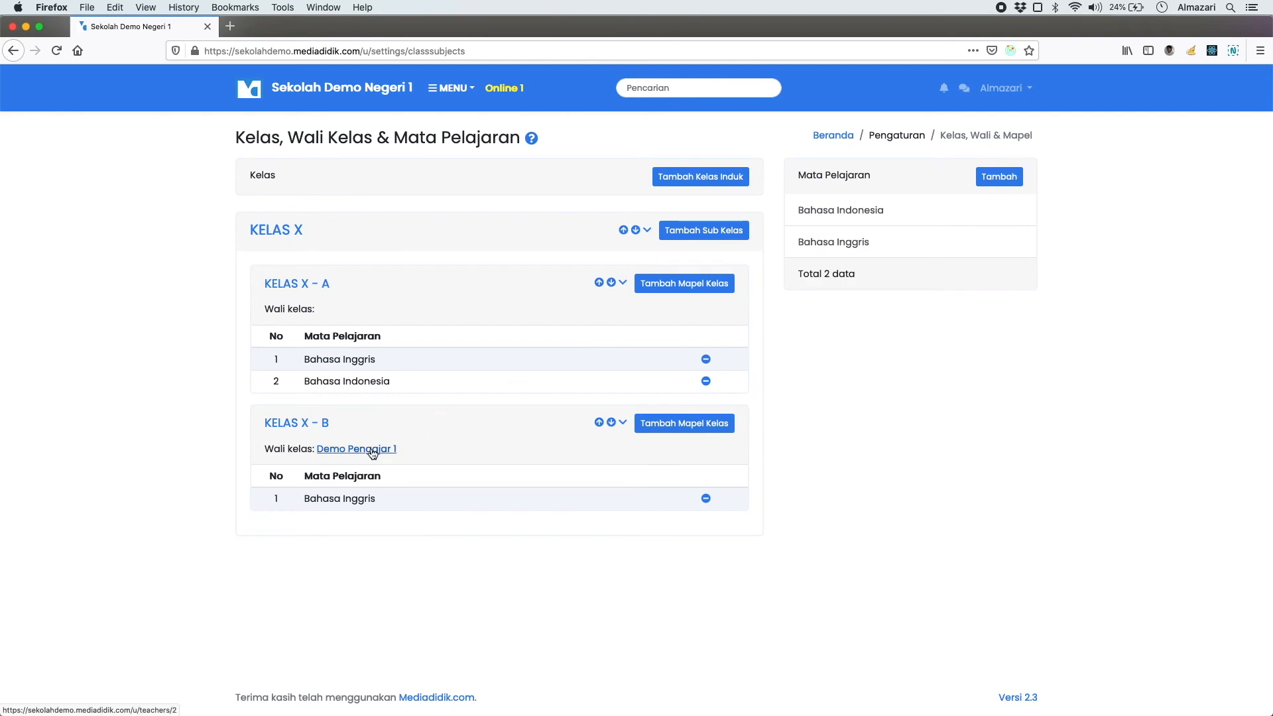
click(324, 424)
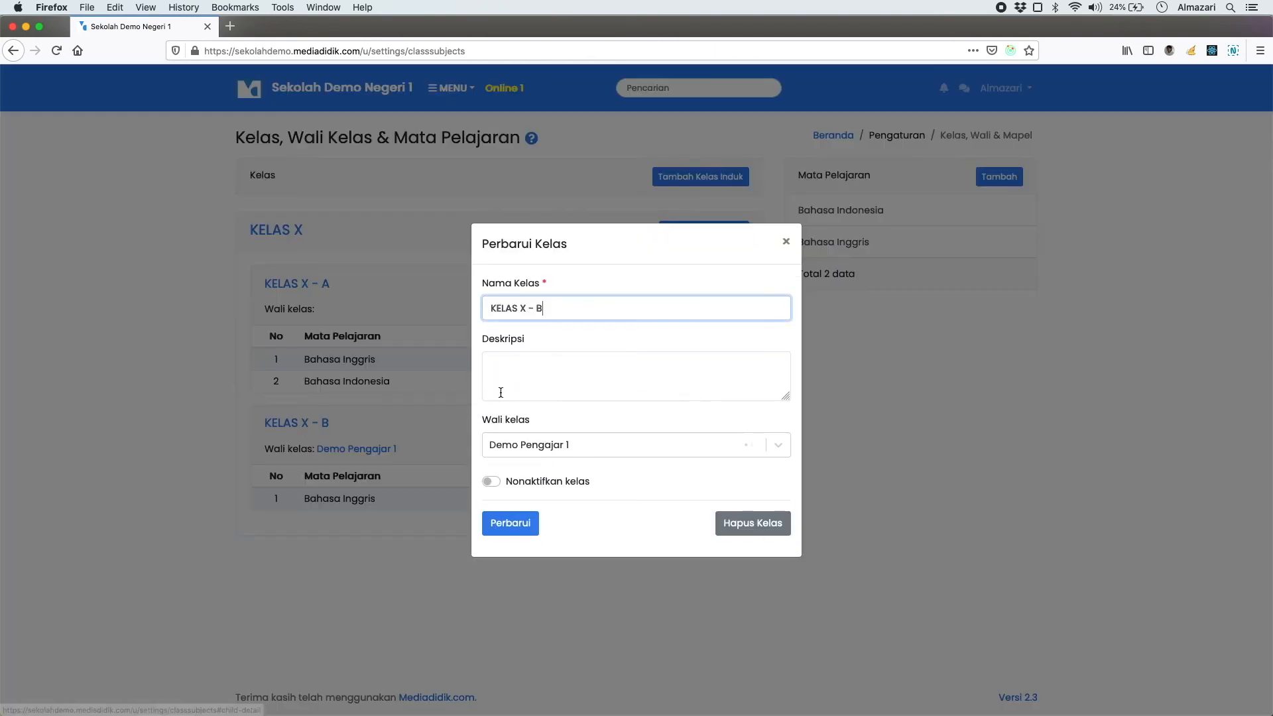
click(754, 447)
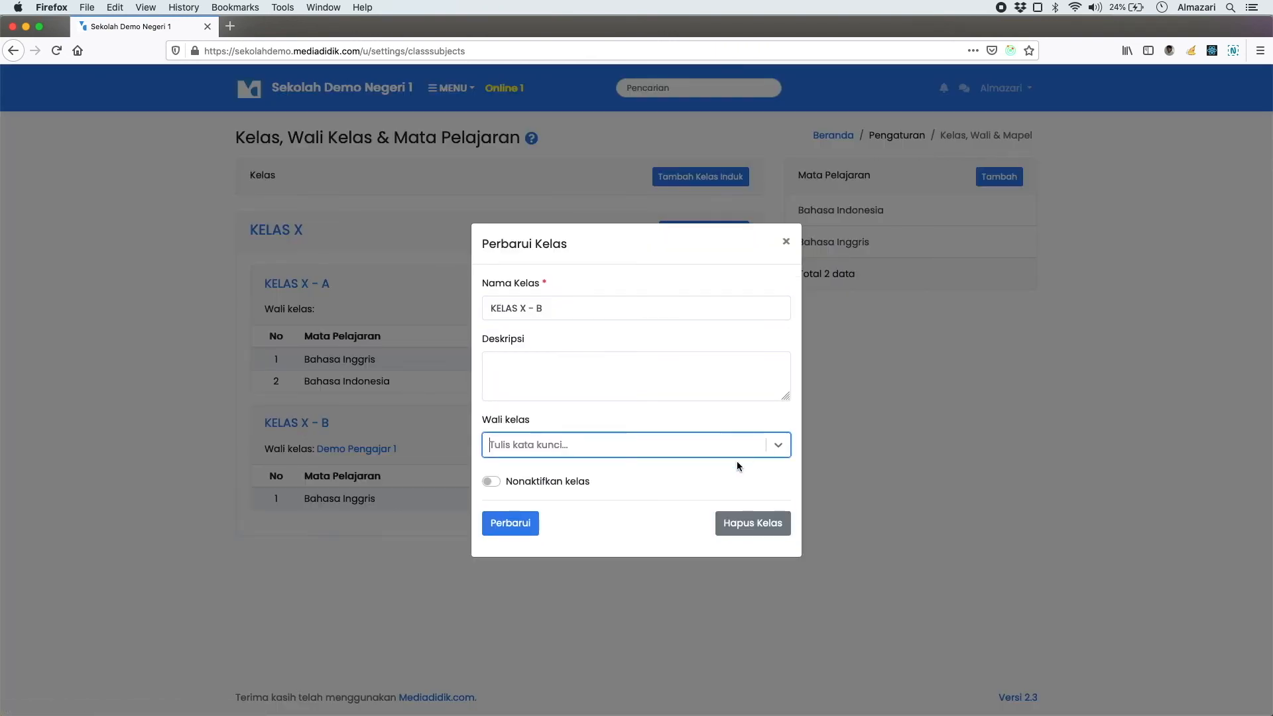
click(505, 525)
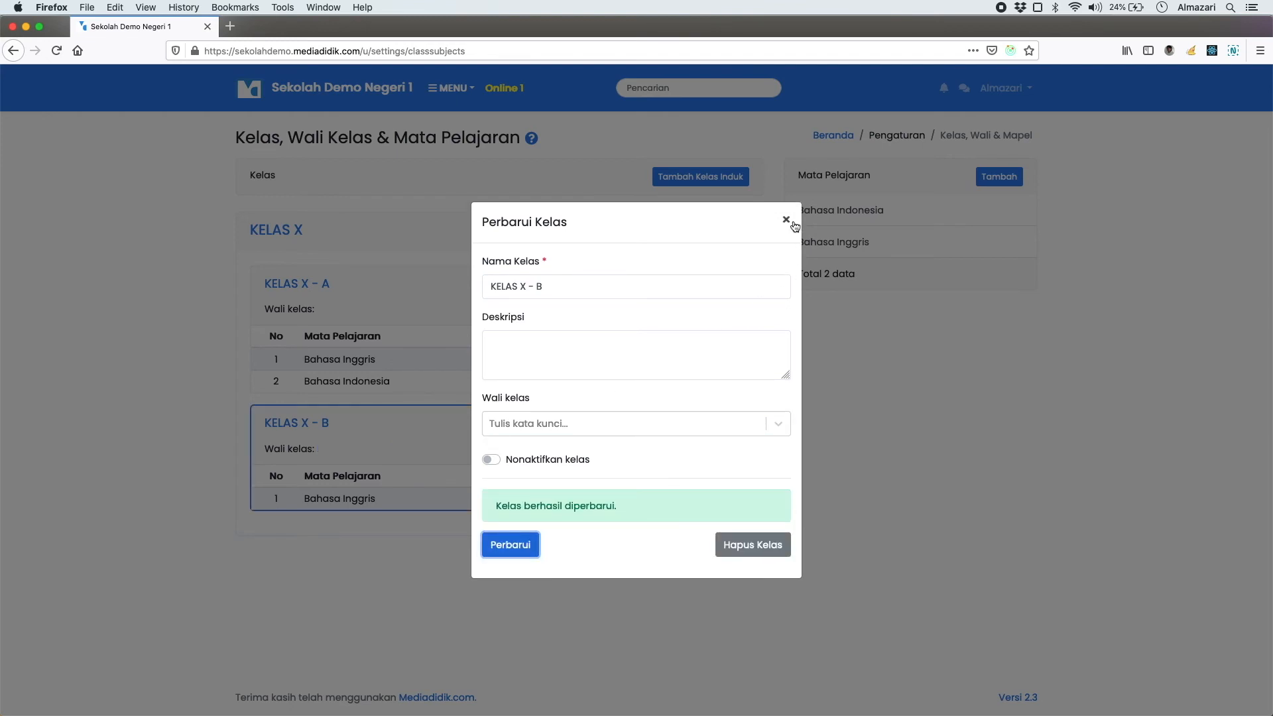
click(786, 221)
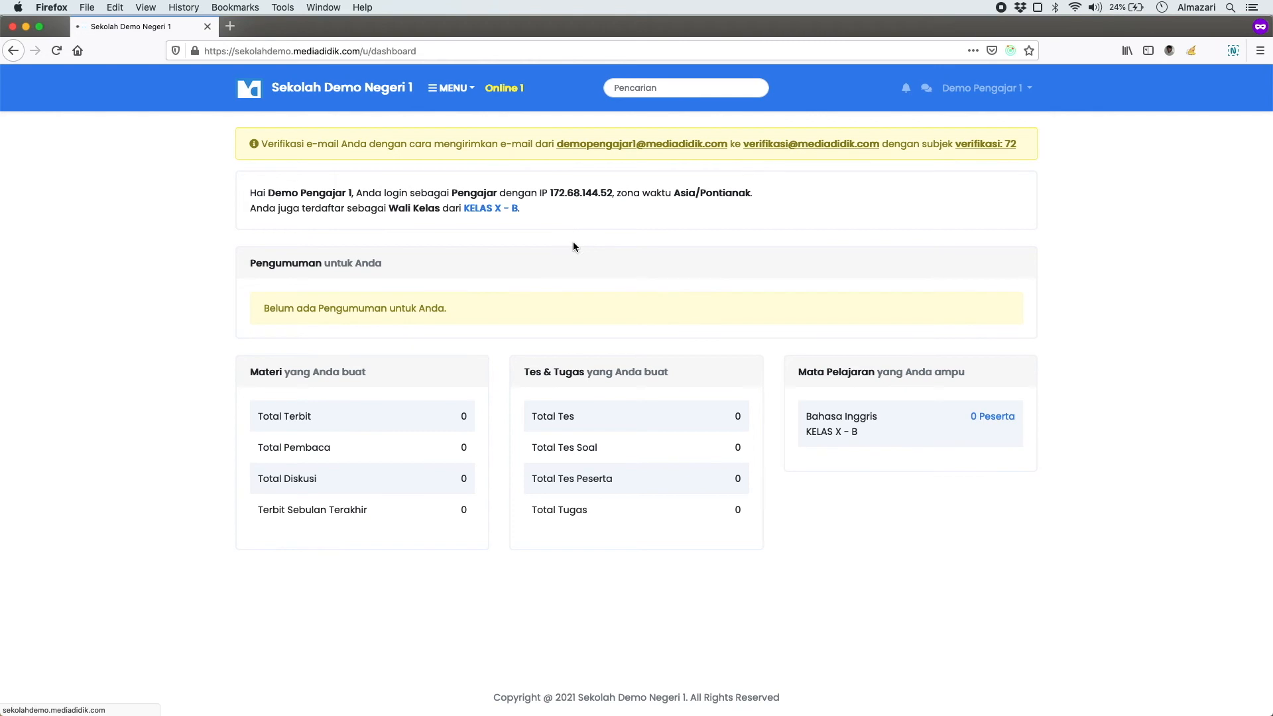
Reload Demo Pengajar 1's dashboard, read the Jadwal Mengajar notice, and open the linked Profil page.
key(super+r)
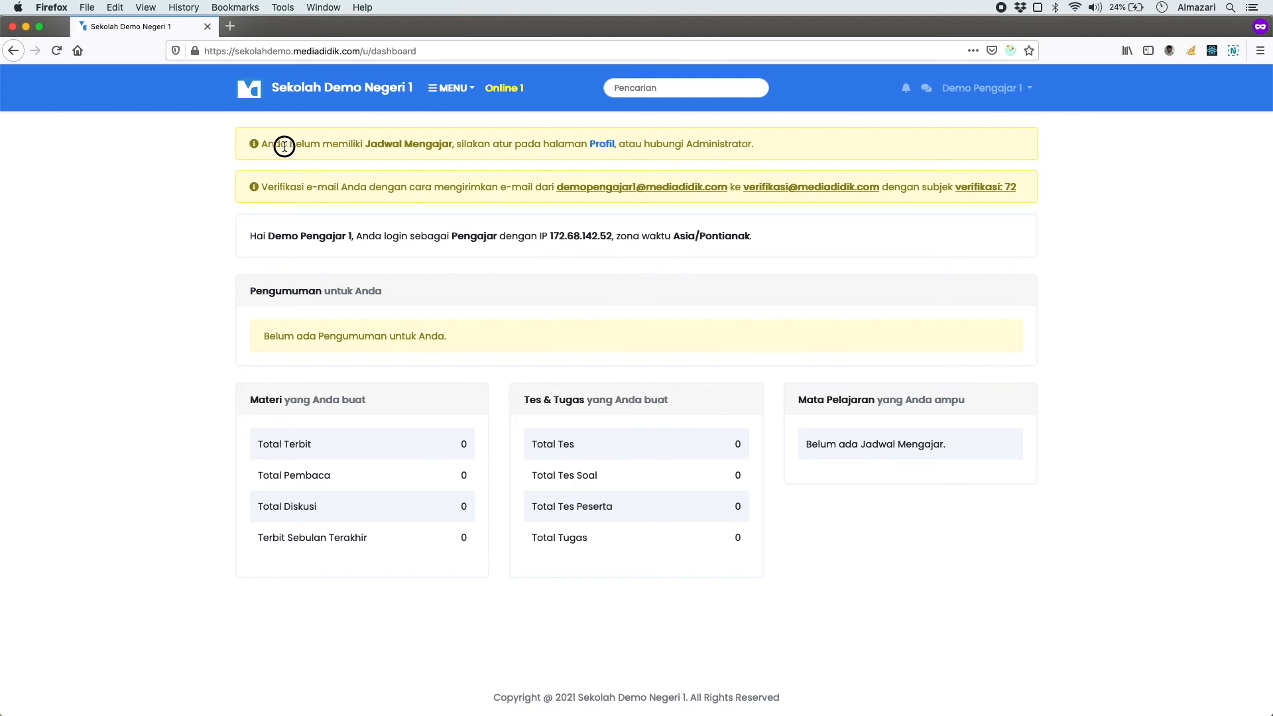
drag(285, 146, 334, 146)
double_click(407, 144)
drag(459, 146, 526, 145)
double_click(555, 146)
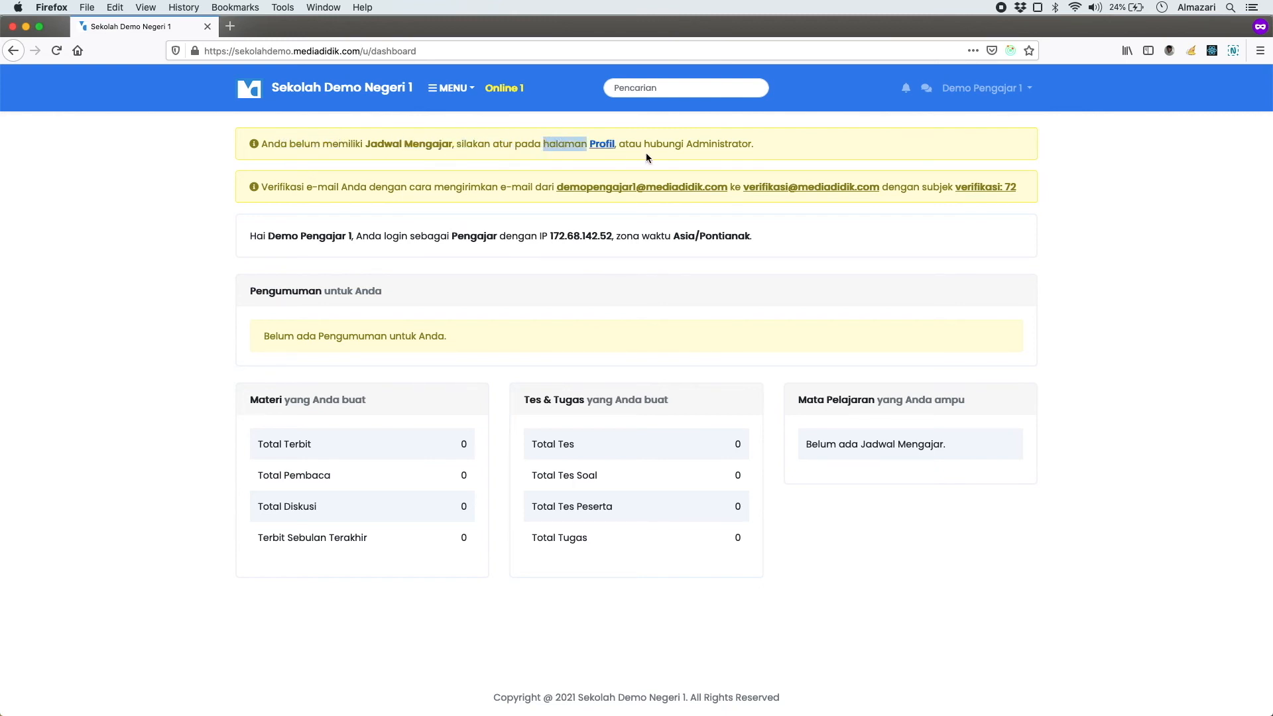
click(602, 145)
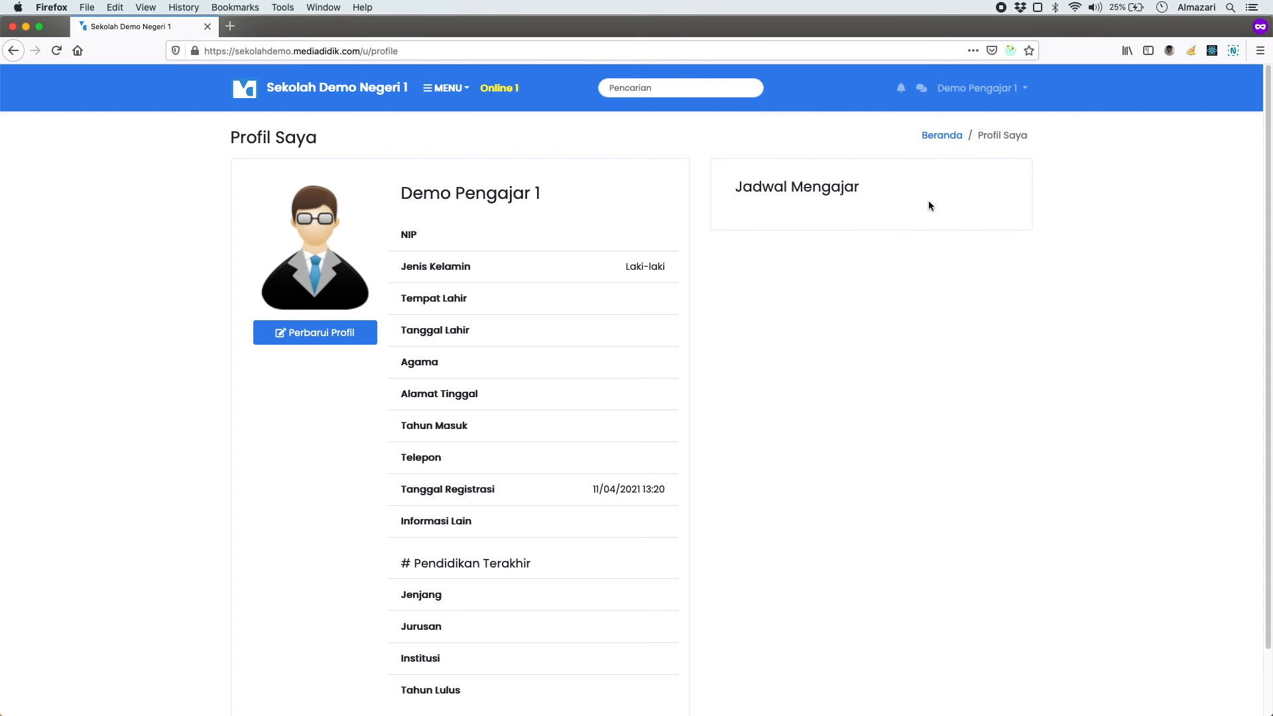
Switch to the administrator's window and open the school's Pengaturan Dasar page.
key(super+Tab)
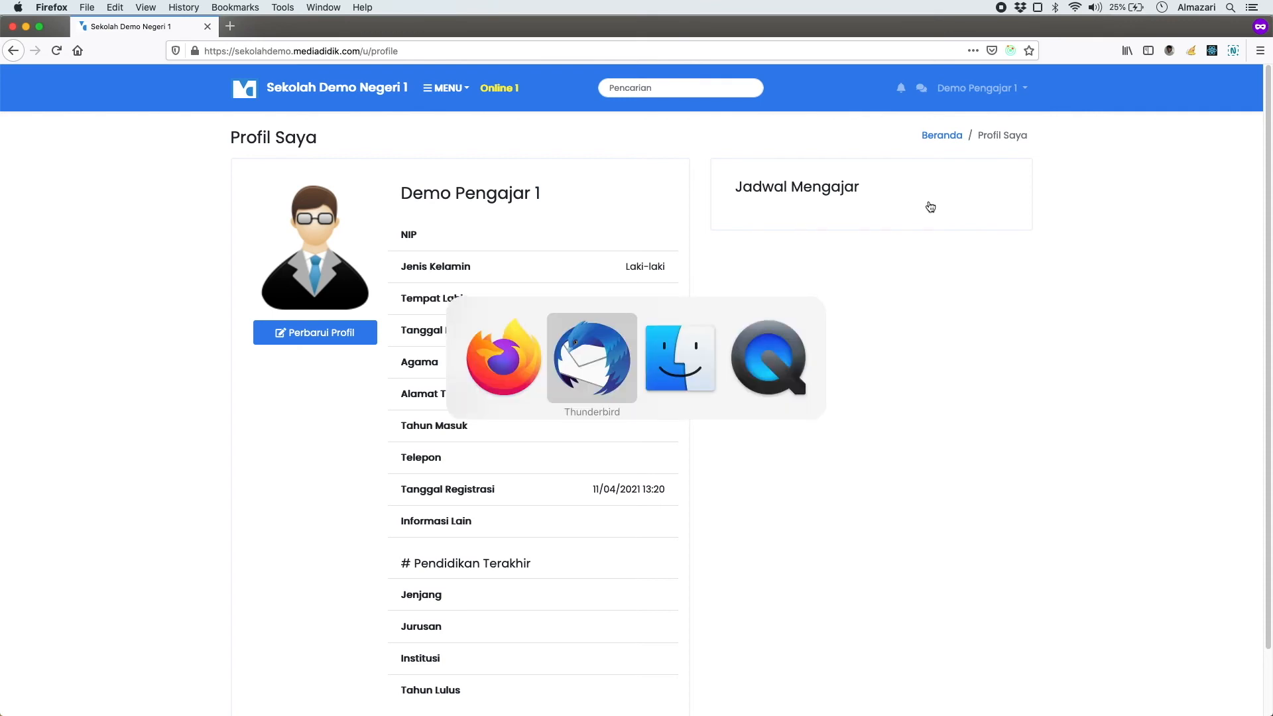
key(super+shift+Tab)
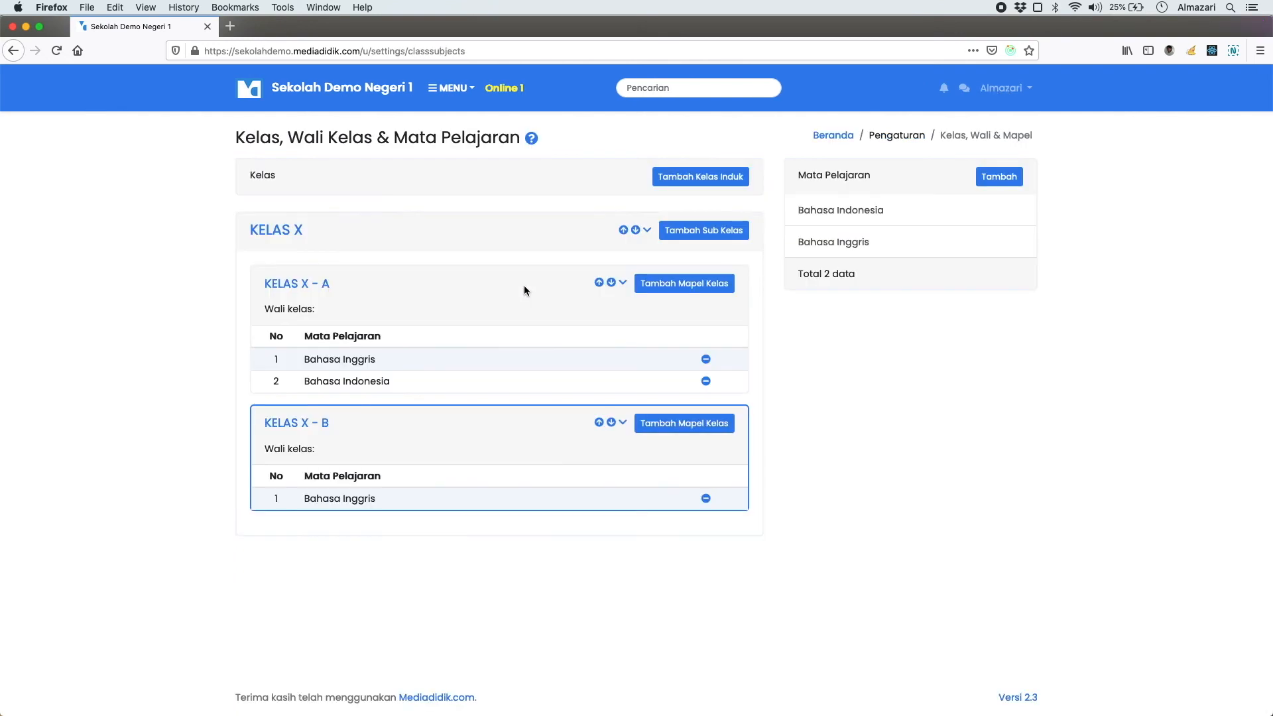
click(451, 88)
mouse_move(517, 283)
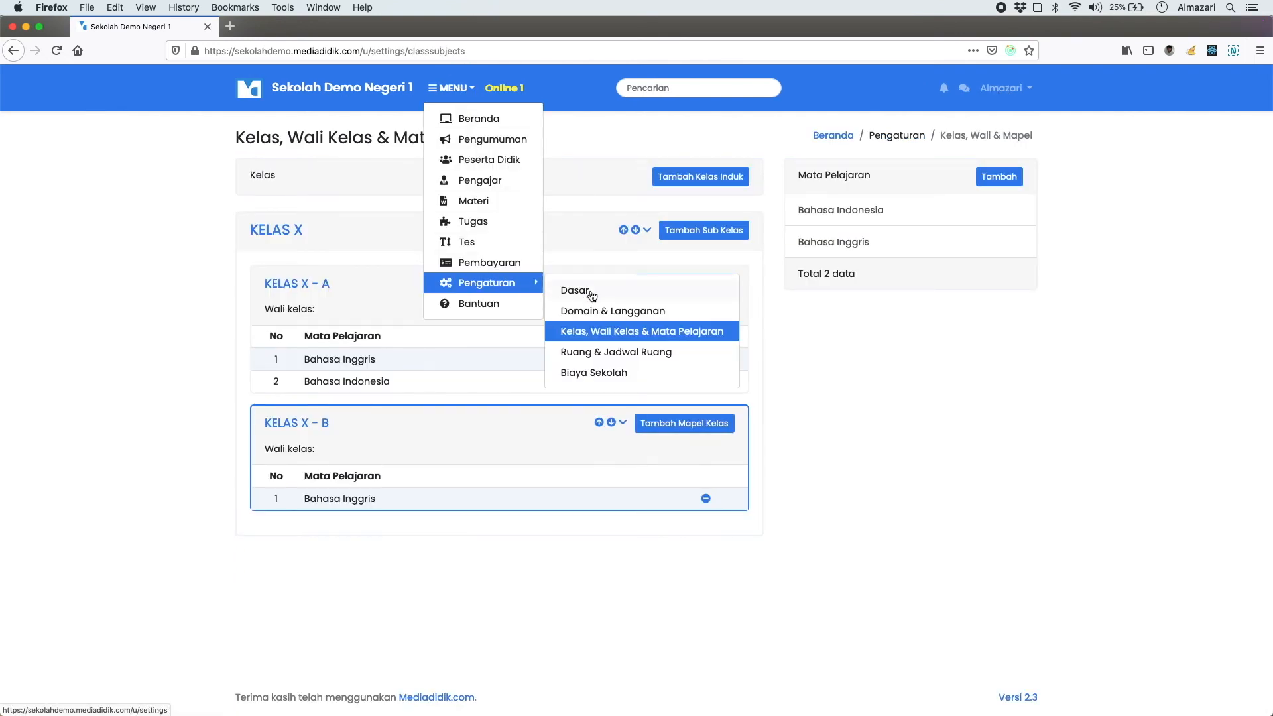
click(603, 291)
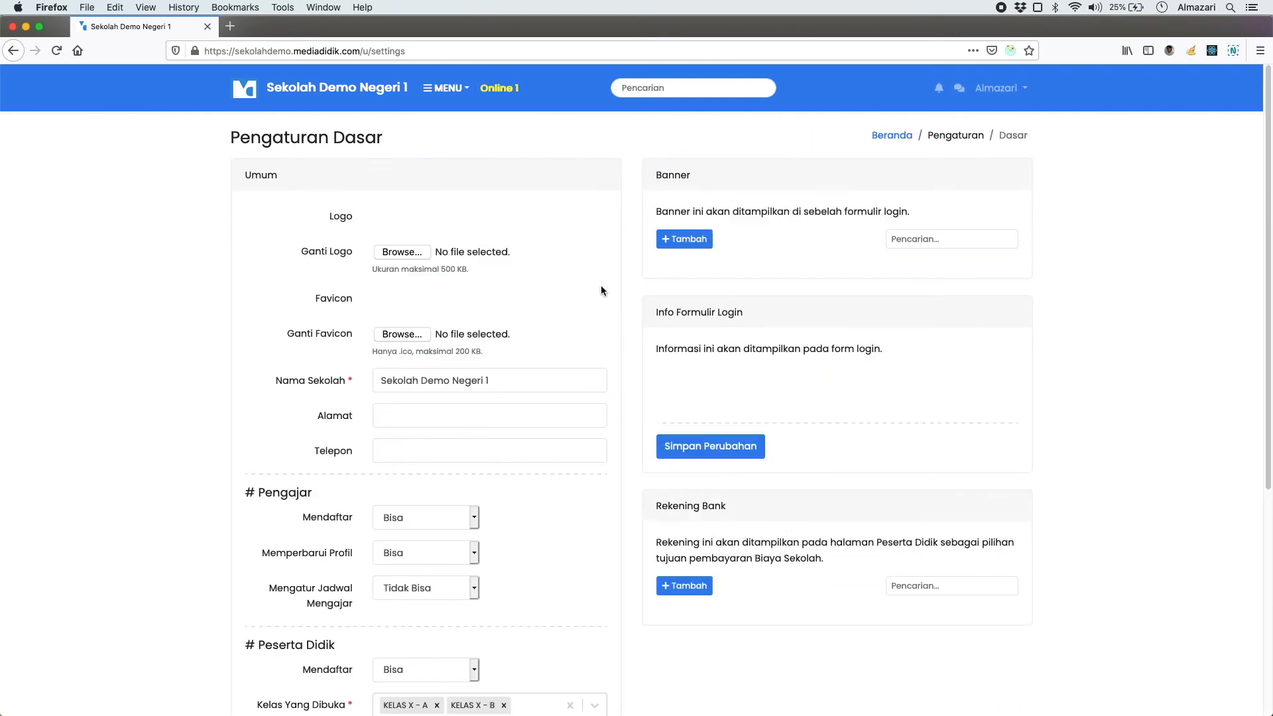
Set the Pengajar option Mengatur Jadwal Mengajar to Bisa and save the basic settings.
scroll(602, 287, down, 1)
scroll(602, 290, down, 5)
scroll(602, 291, up, 1)
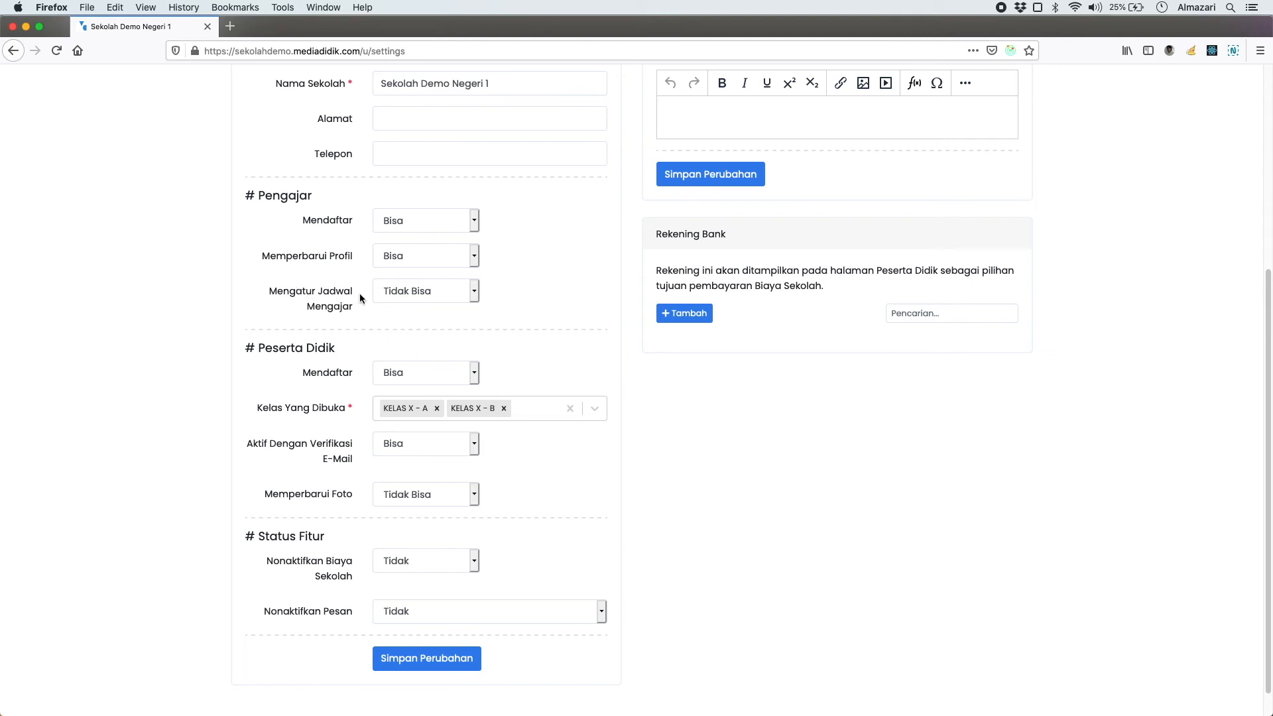
click(438, 292)
click(446, 274)
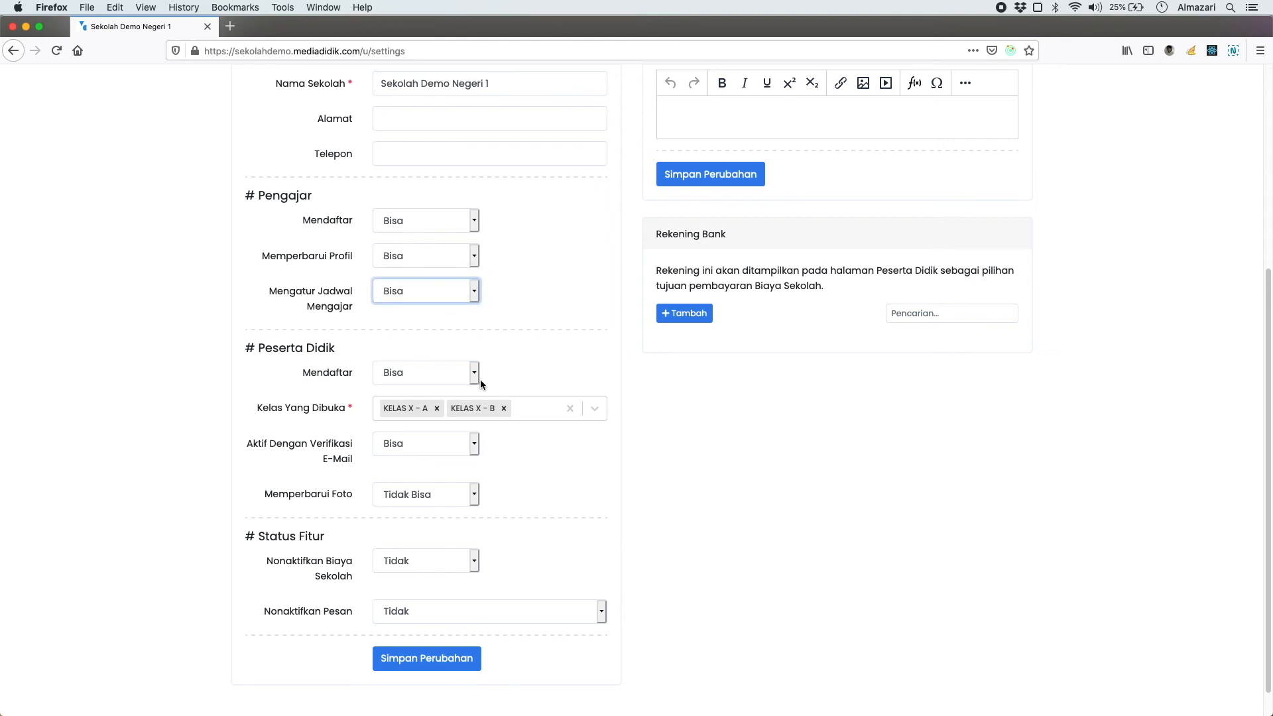
click(451, 657)
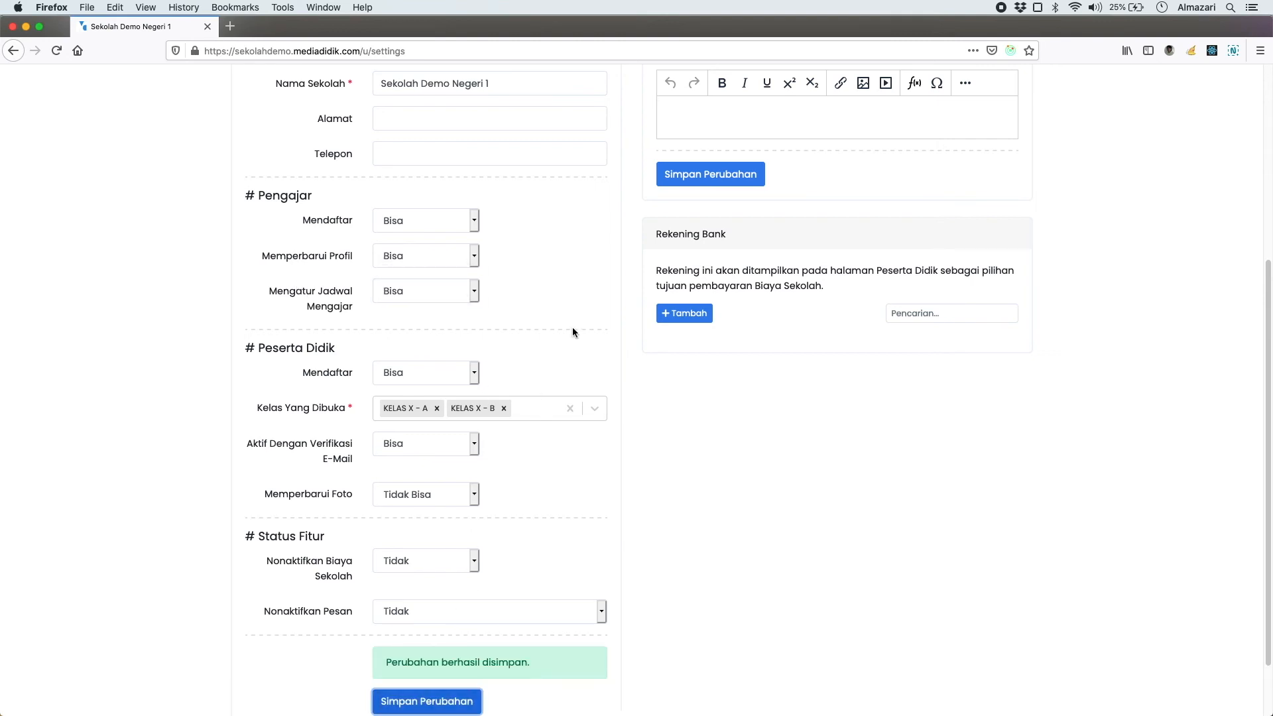
Reload Demo Pengajar 1's Profil page in the teacher's window and start adding a Jadwal Mengajar entry.
key(super+grave)
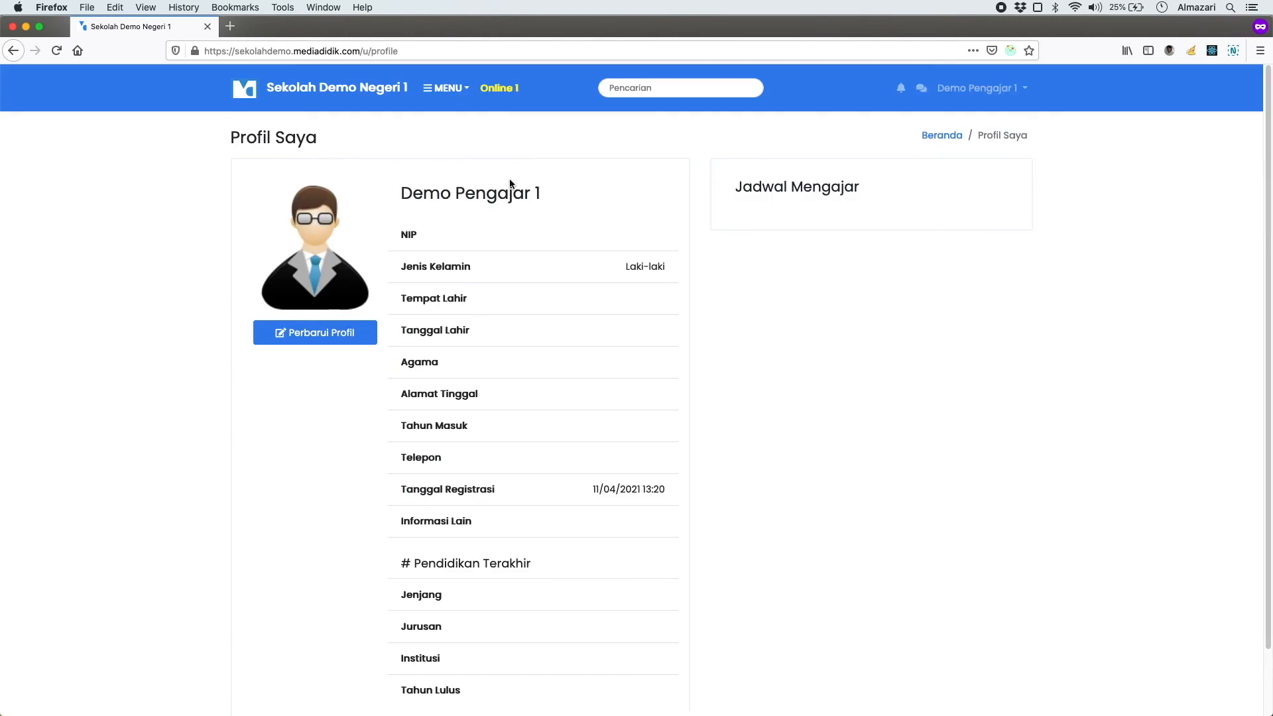
key(super+r)
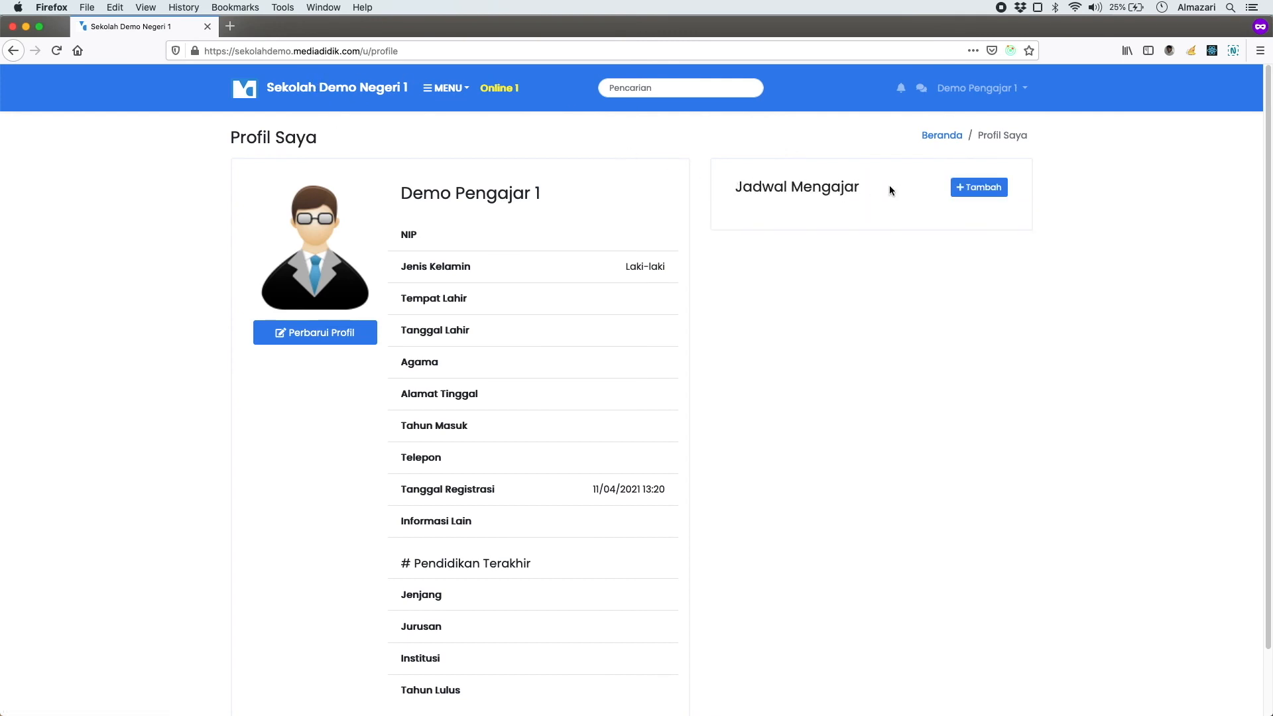
click(970, 190)
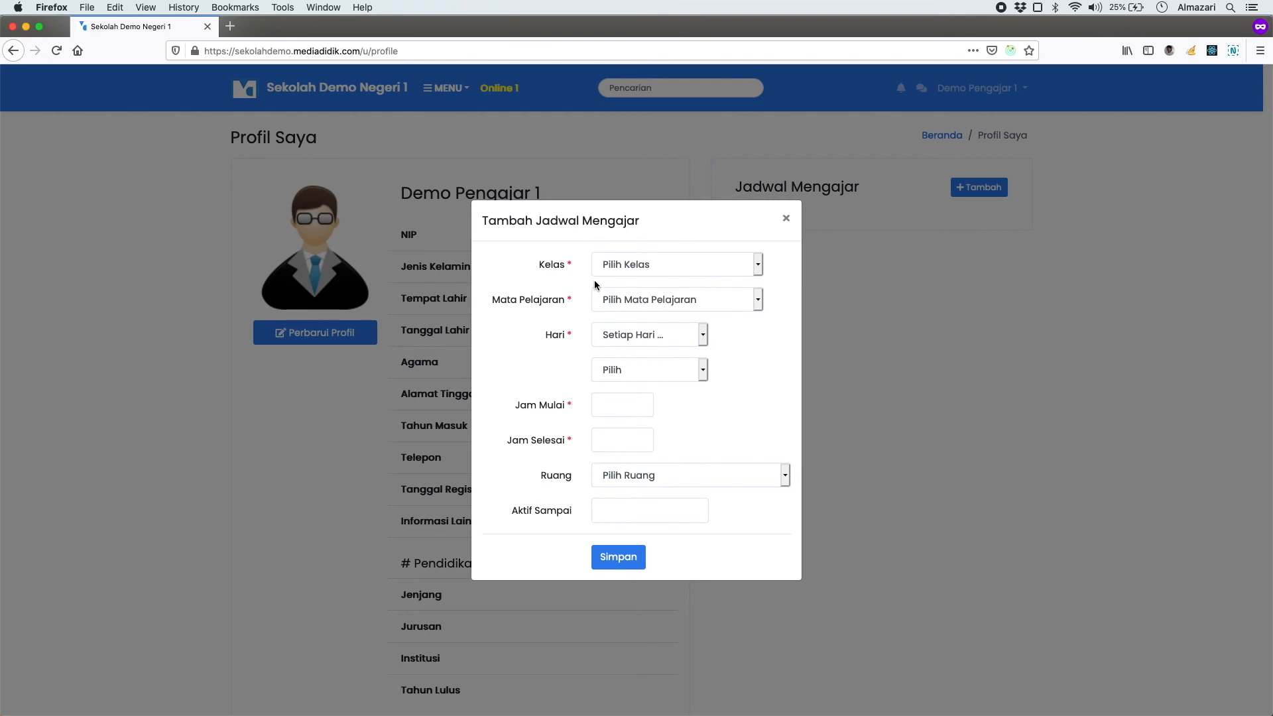
Assign the new schedule to KELAS X - A with Bahasa Indonesia, repeating Setiap Hari on Senin.
click(644, 257)
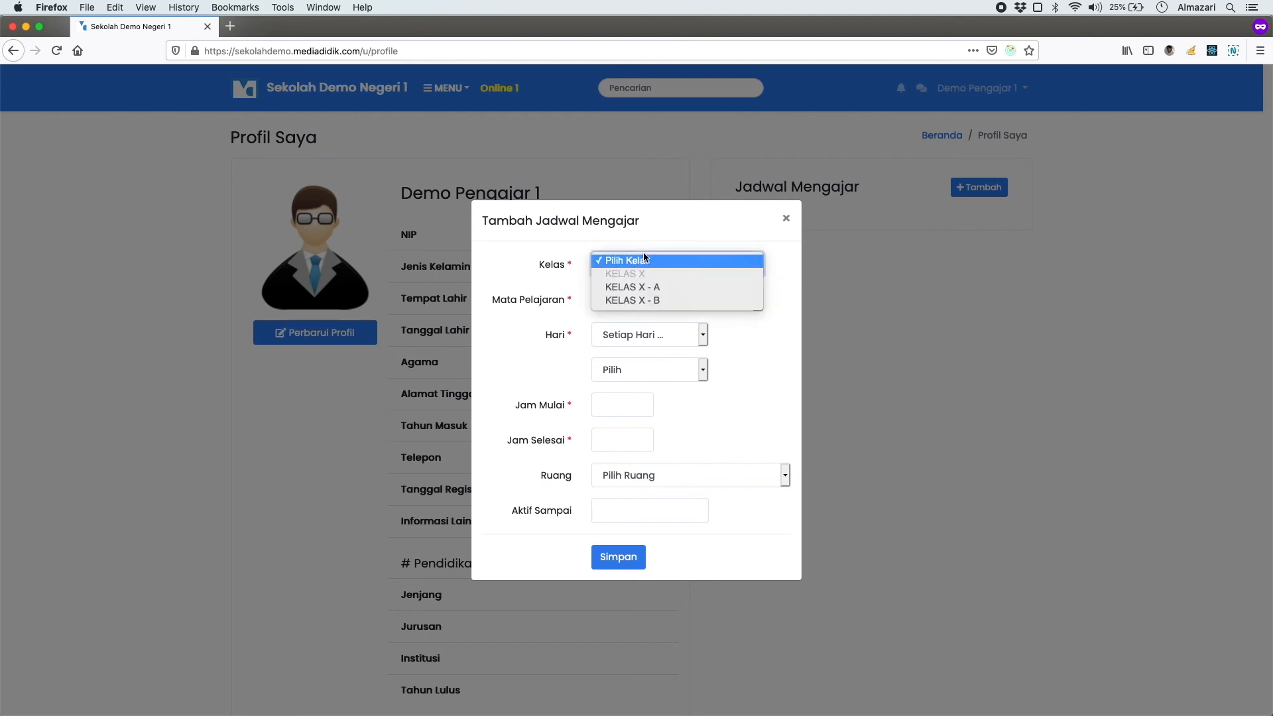
click(651, 286)
click(653, 299)
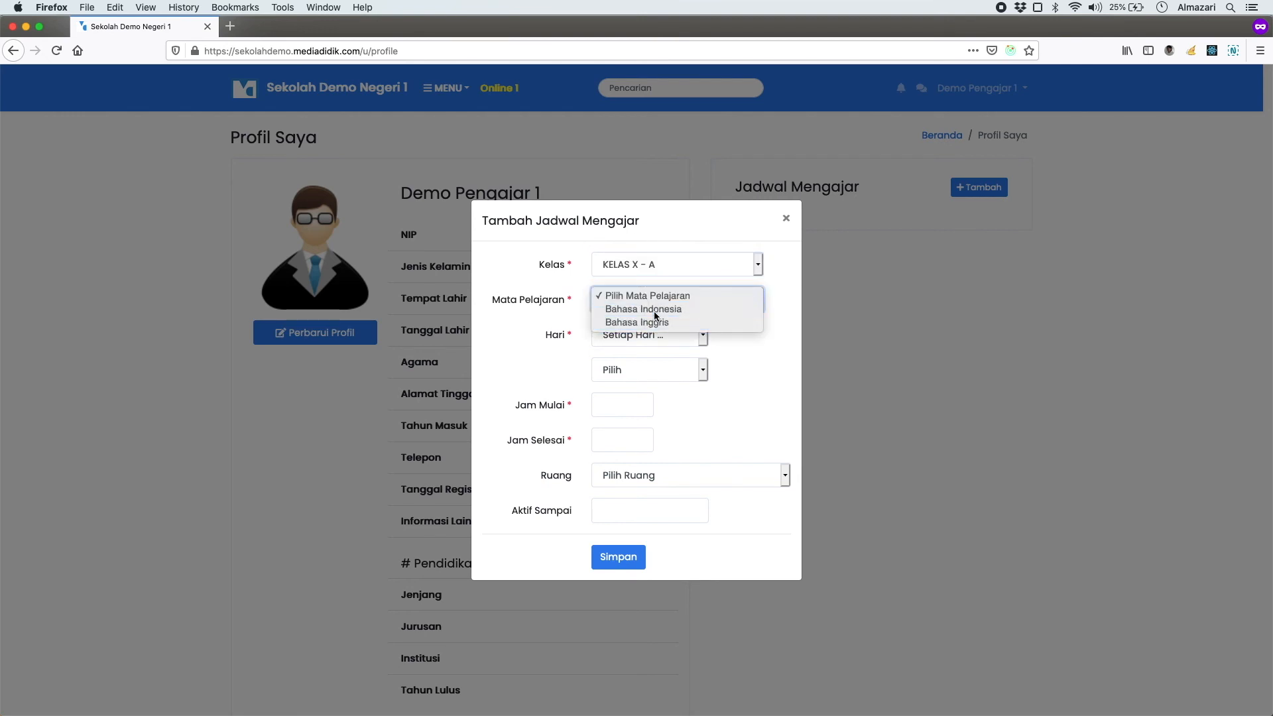
click(655, 308)
click(678, 338)
click(677, 333)
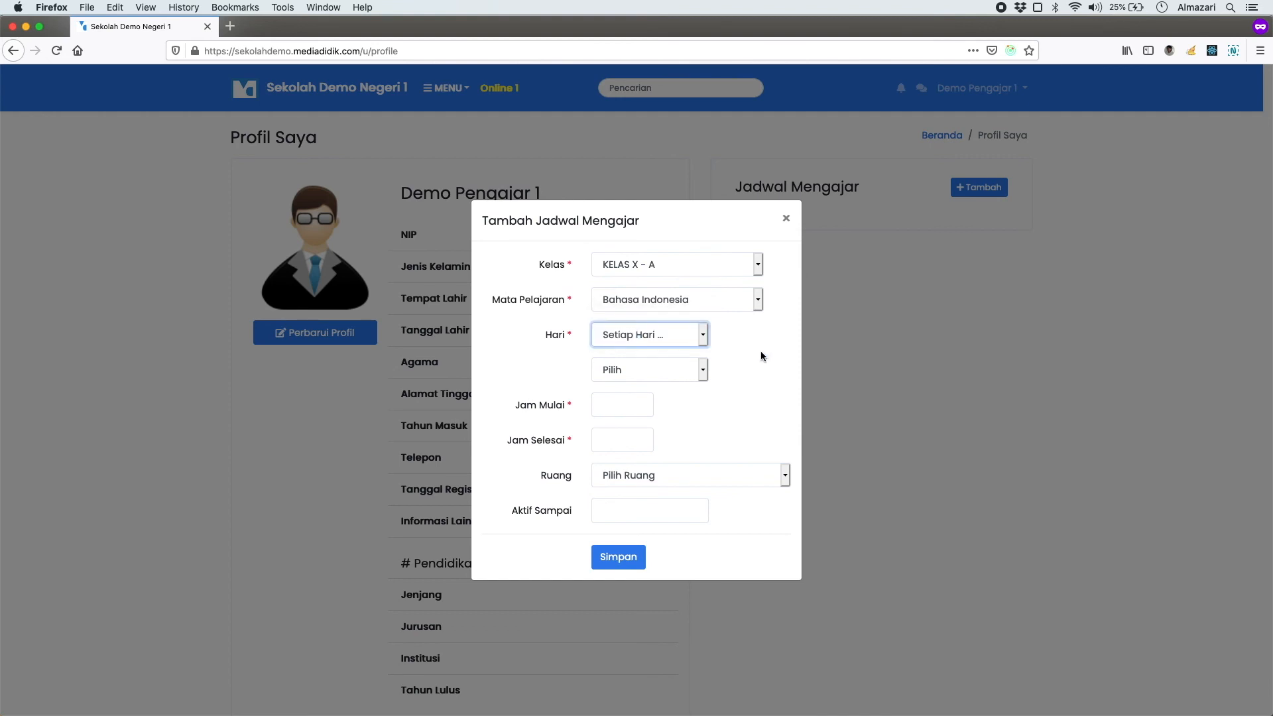
click(704, 372)
click(689, 393)
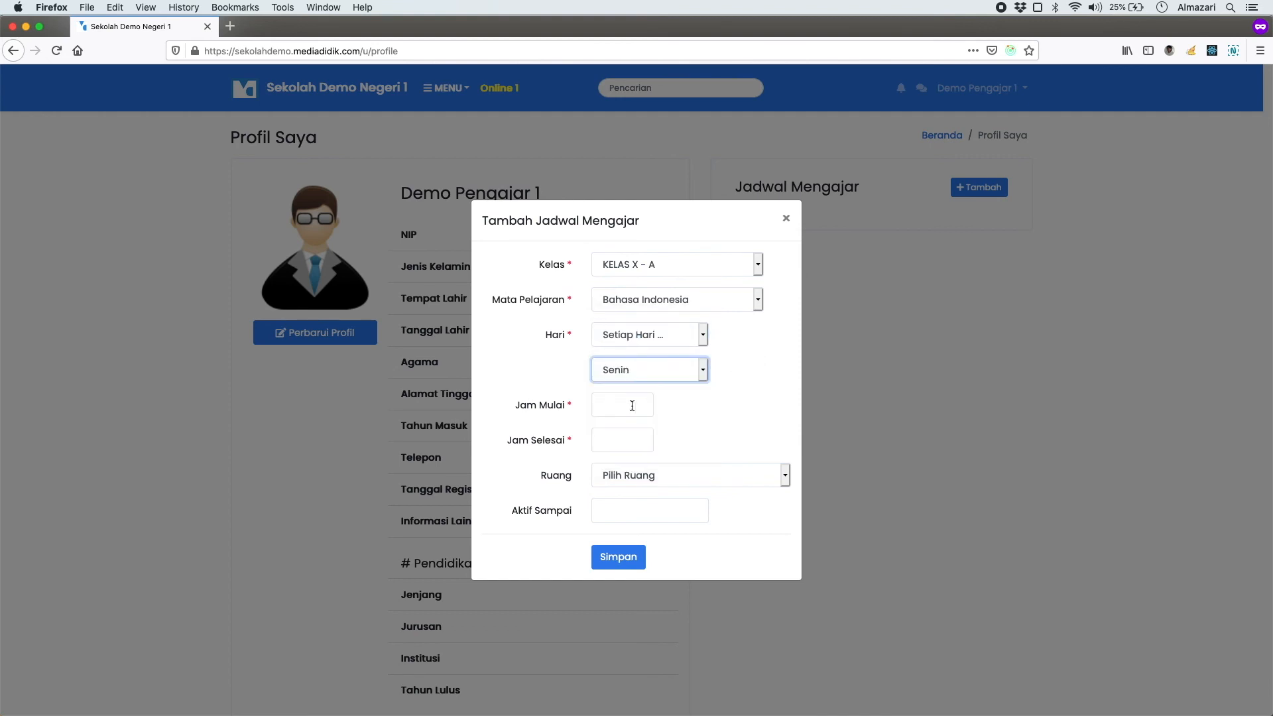
Enter 09:00 as Jam Mulai and 10:00 as Jam Selesai, and try to save the schedule.
click(621, 408)
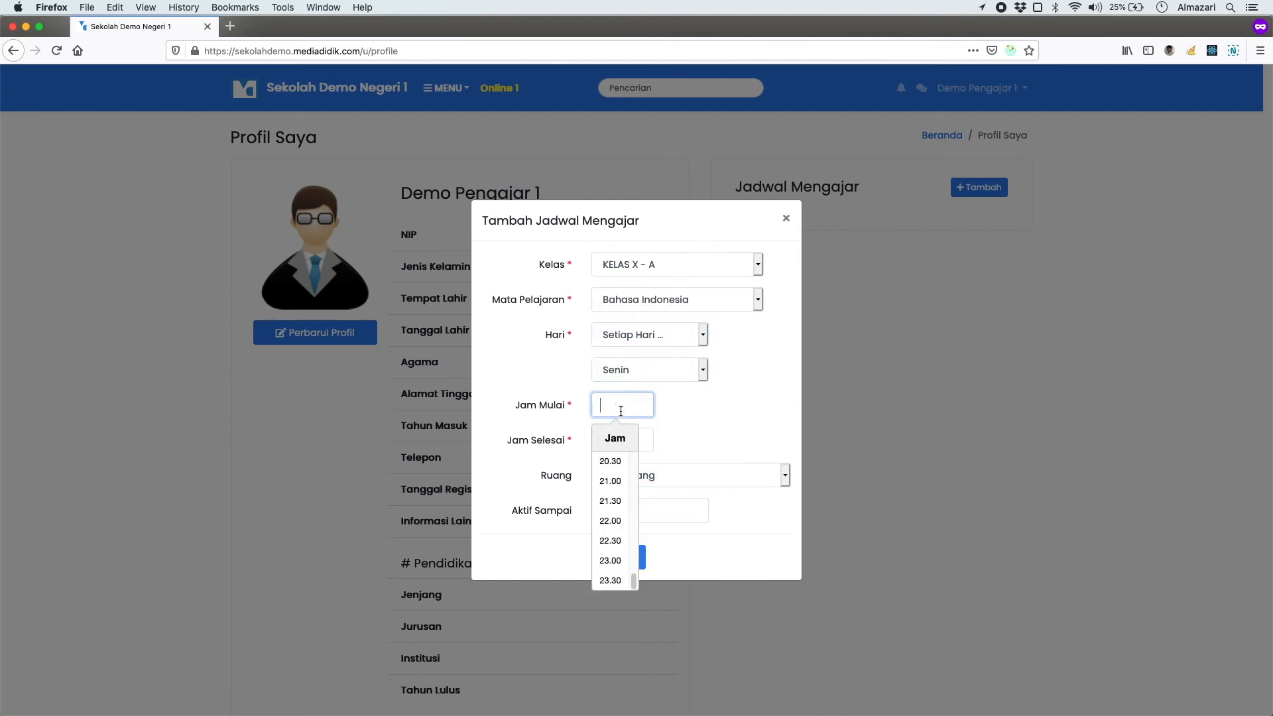
text(09:00)
key(Tab)
text(10:)
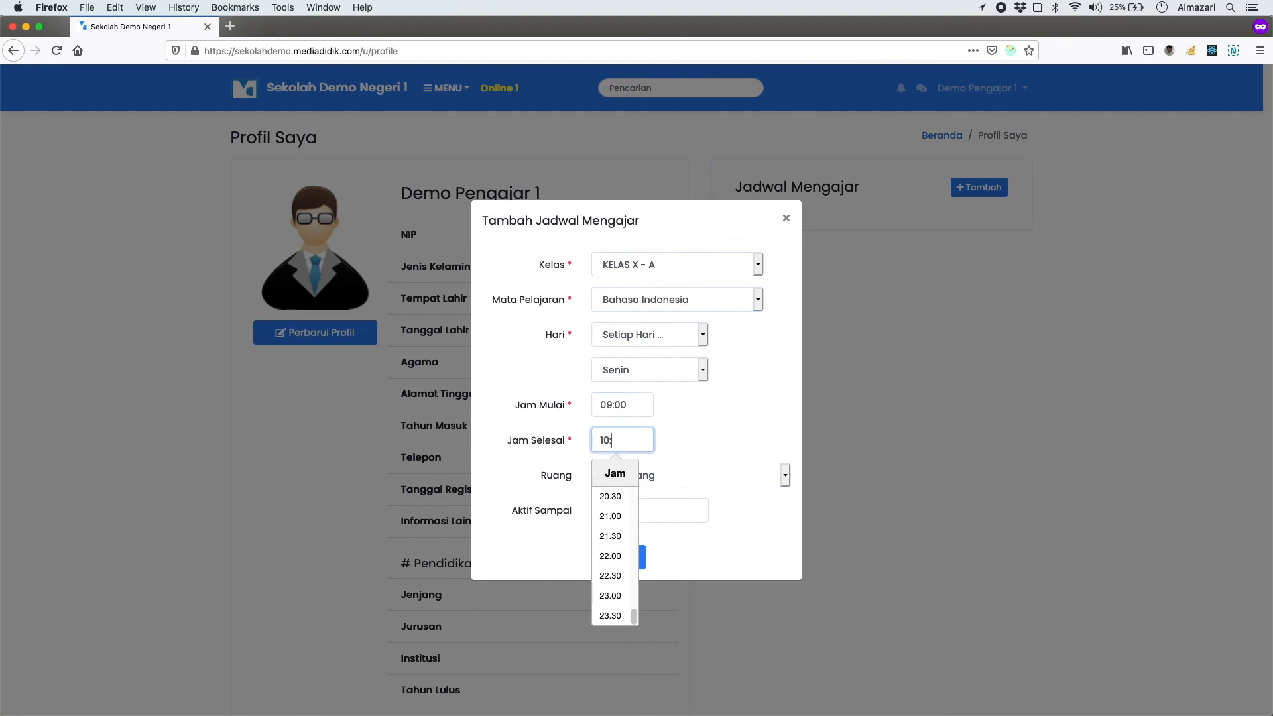
text(00)
click(702, 411)
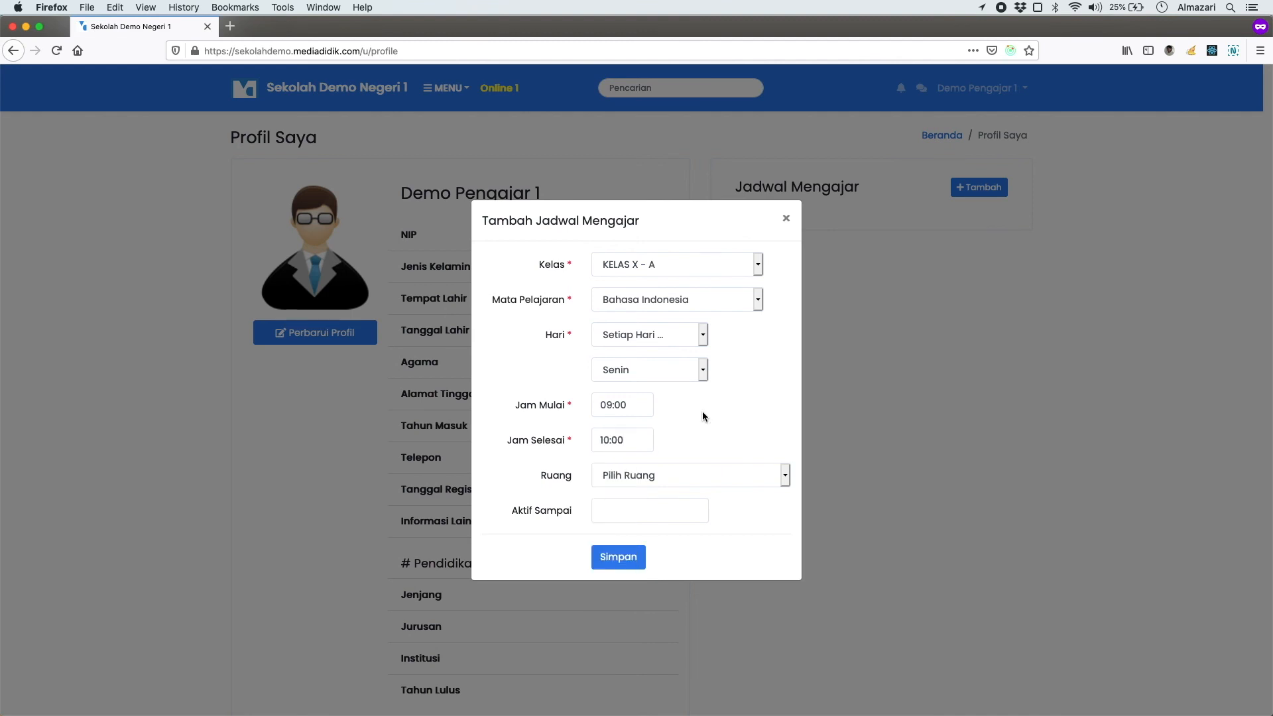
click(639, 553)
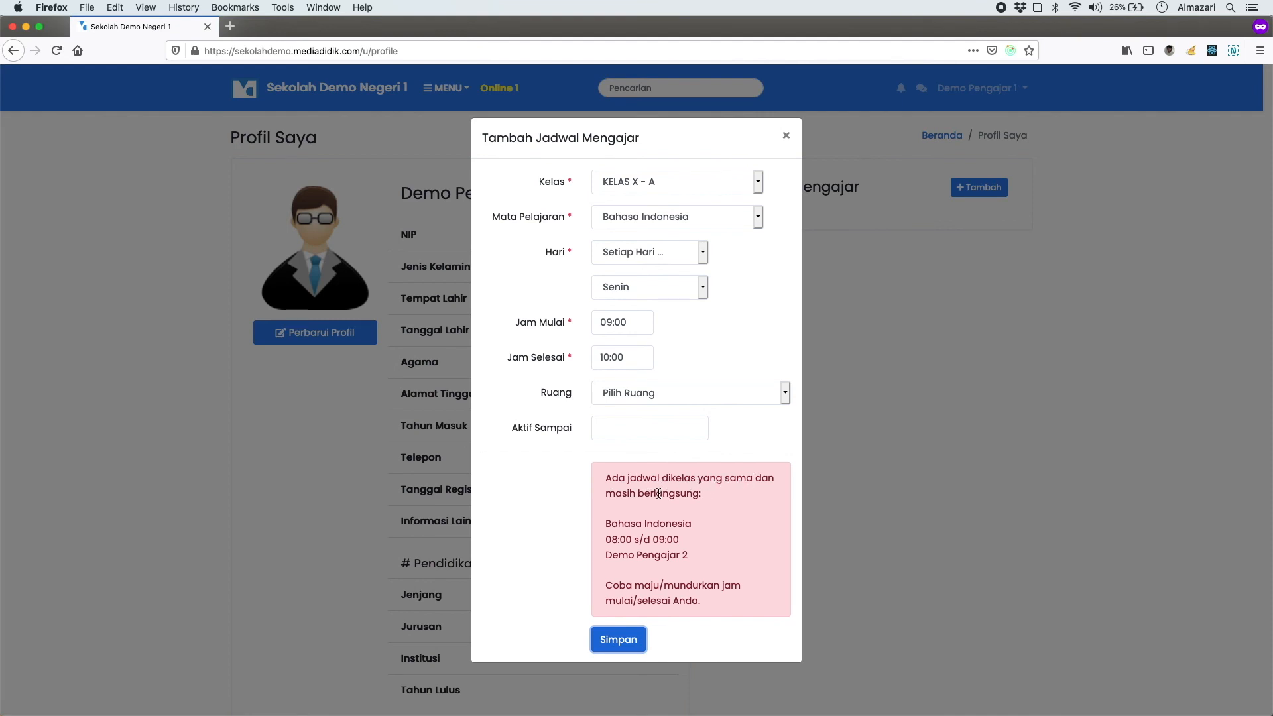
Examine the schedule conflict message's subject, hours and teacher against the entered Jam Mulai and Jam Selesai.
drag(606, 524, 660, 559)
click(609, 539)
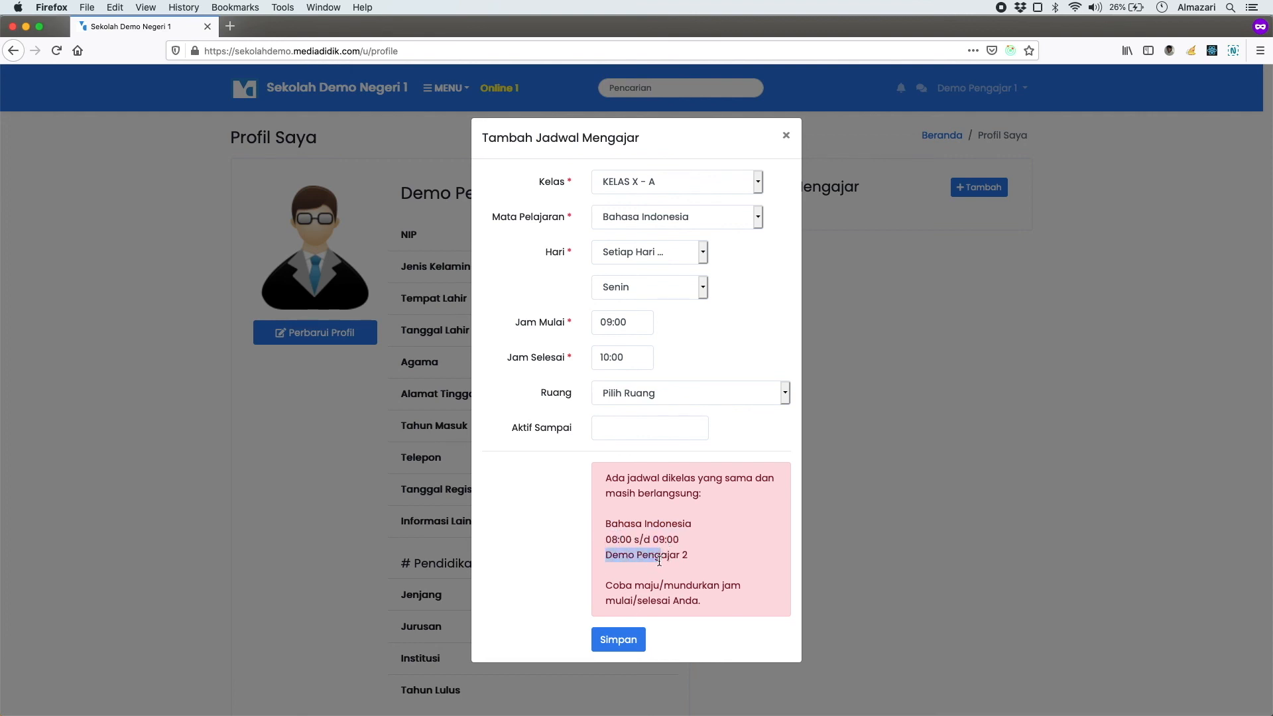
click(665, 559)
double_click(665, 559)
click(733, 555)
click(627, 323)
click(657, 344)
click(642, 357)
click(685, 353)
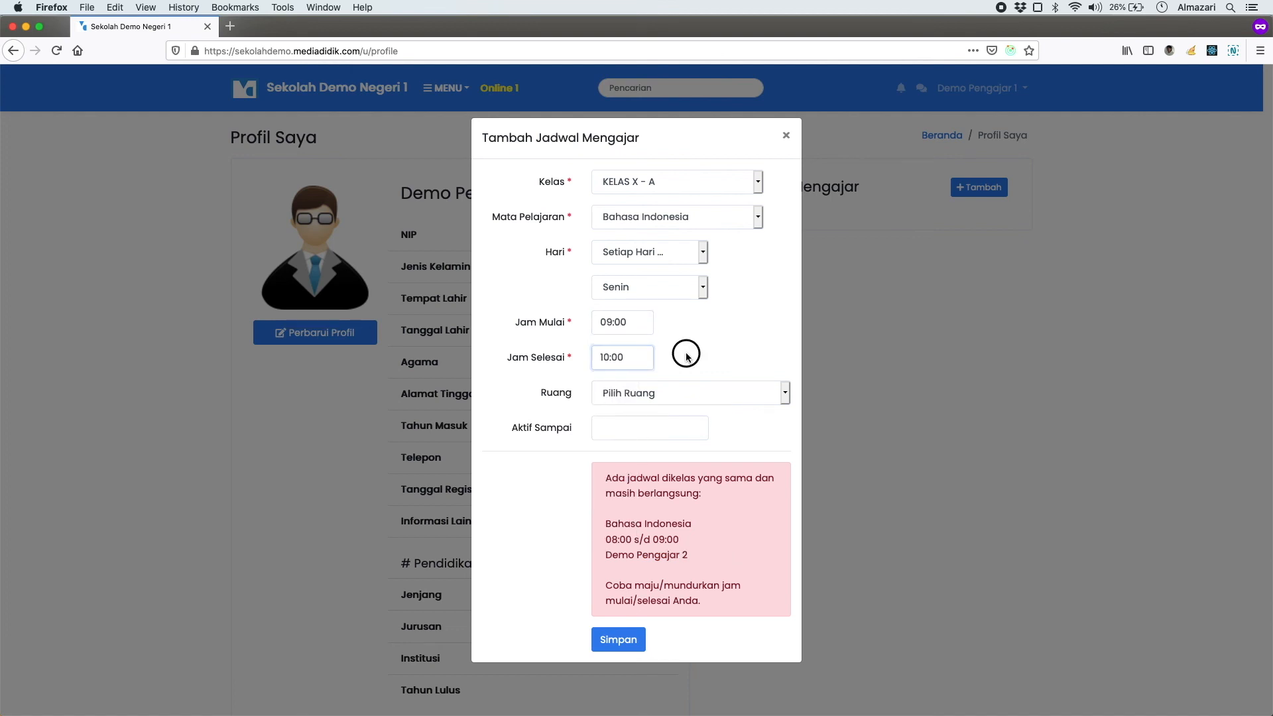
click(664, 542)
drag(664, 542, 644, 524)
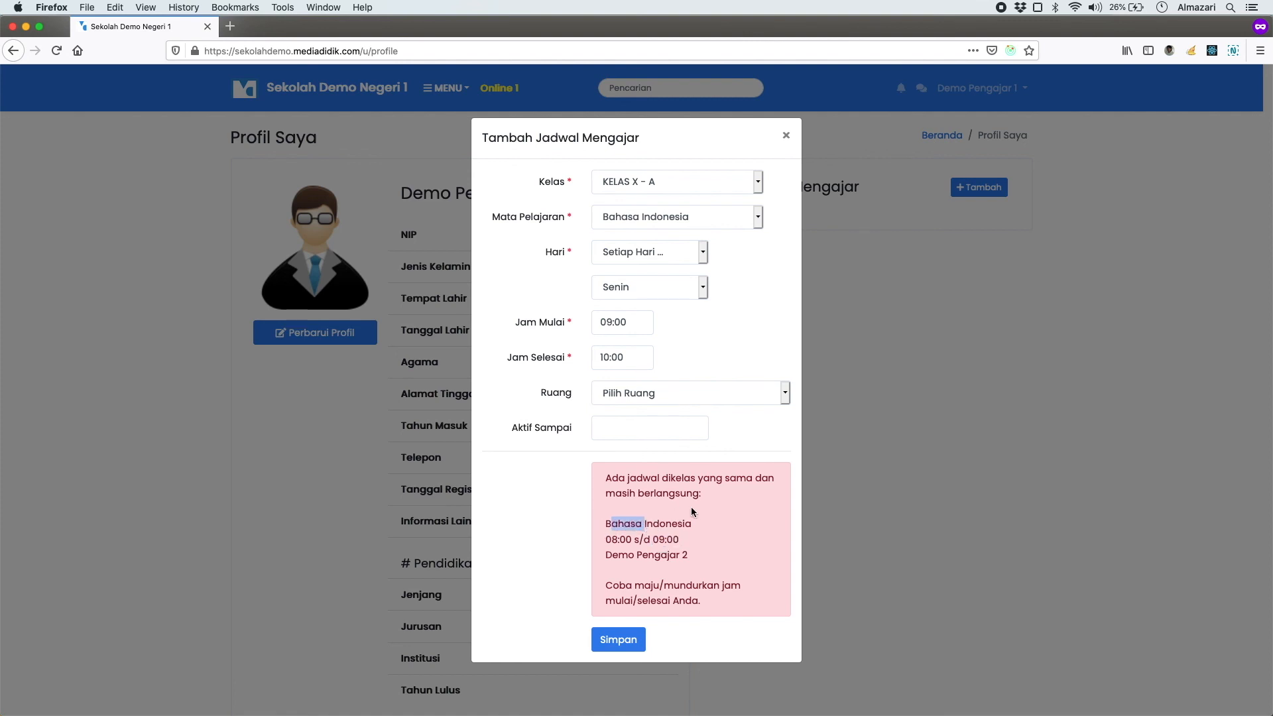
Set Jam Mulai to 09:01, leave Ruang unselected, save the teaching schedule and close its form.
click(619, 329)
key(BackSpace)
text(1)
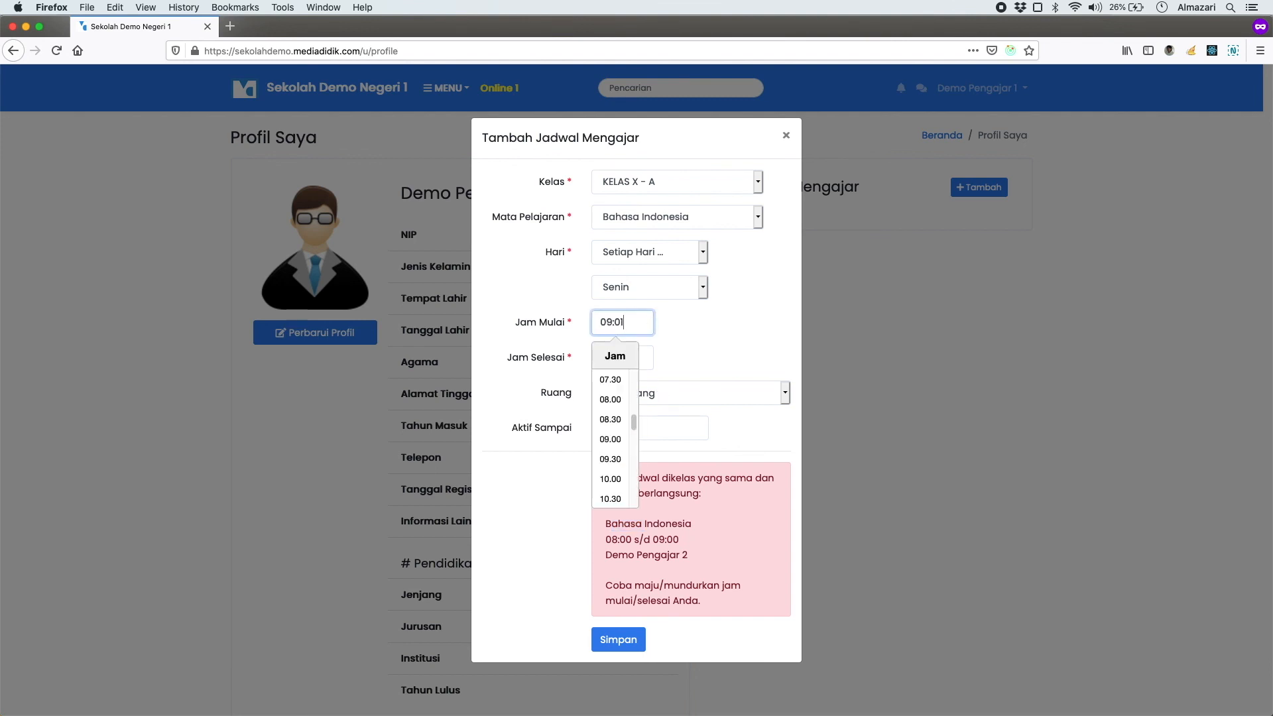
click(733, 347)
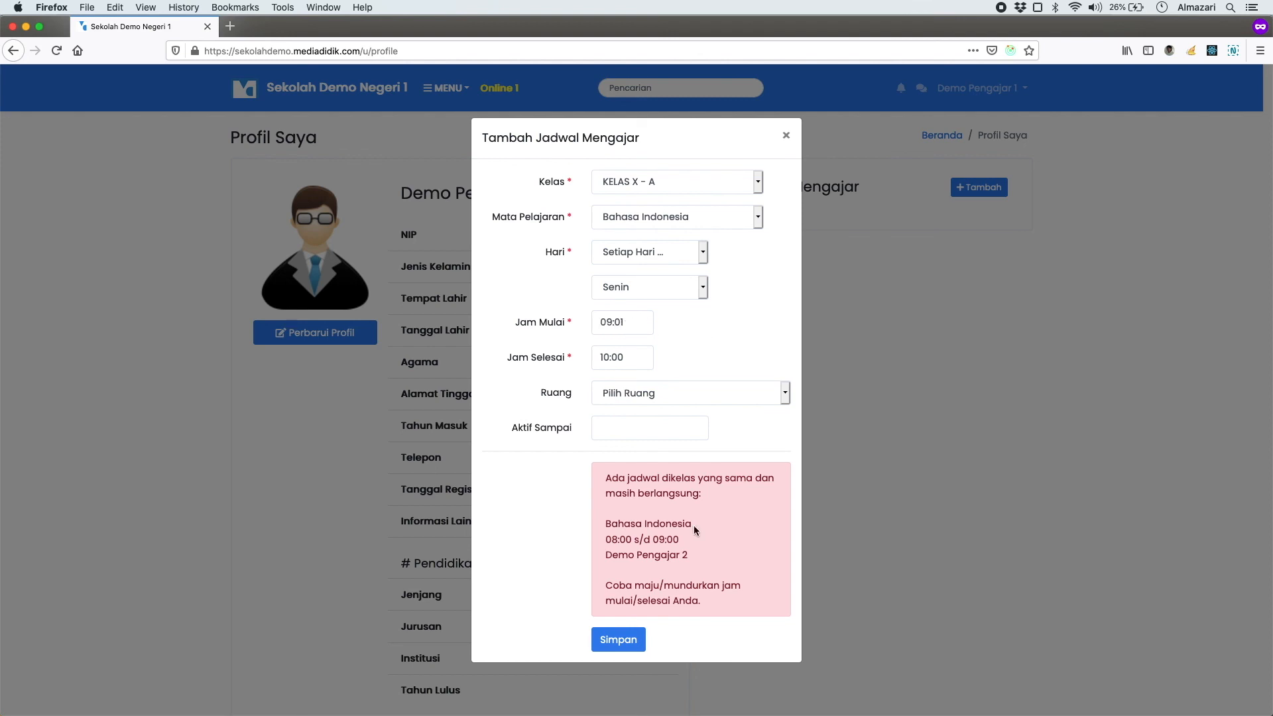
click(653, 392)
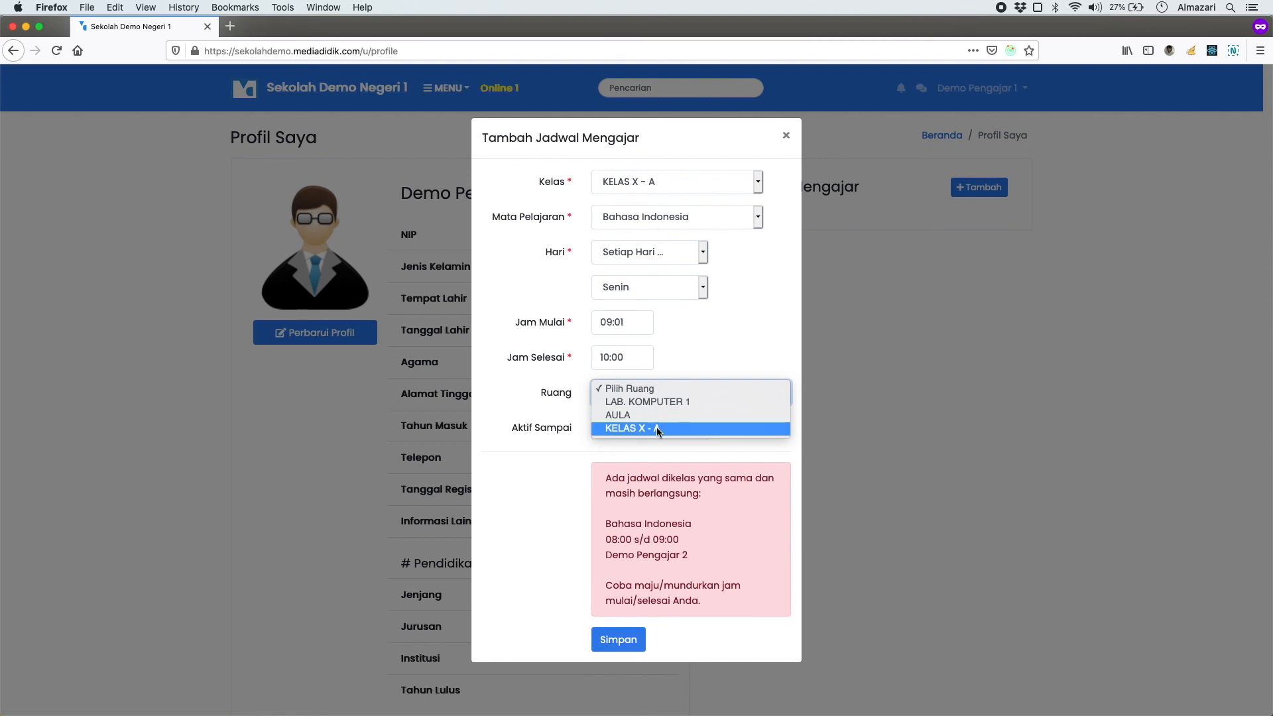
click(720, 329)
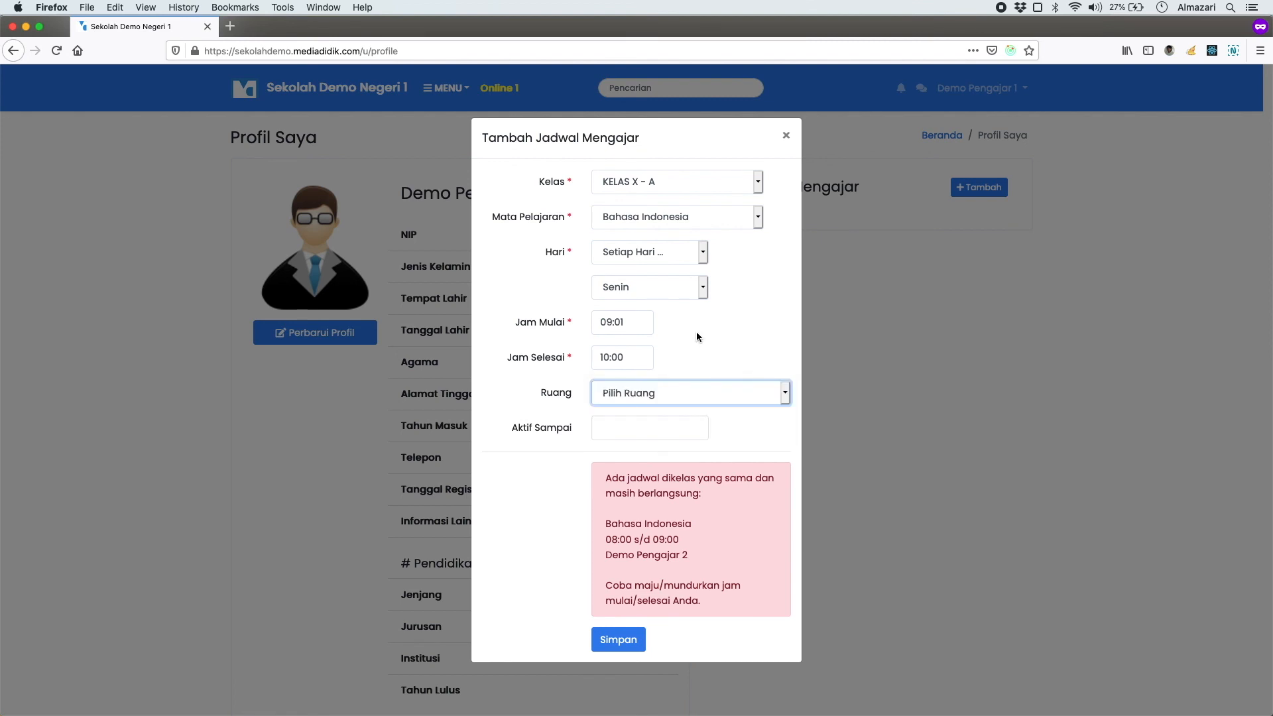
click(620, 643)
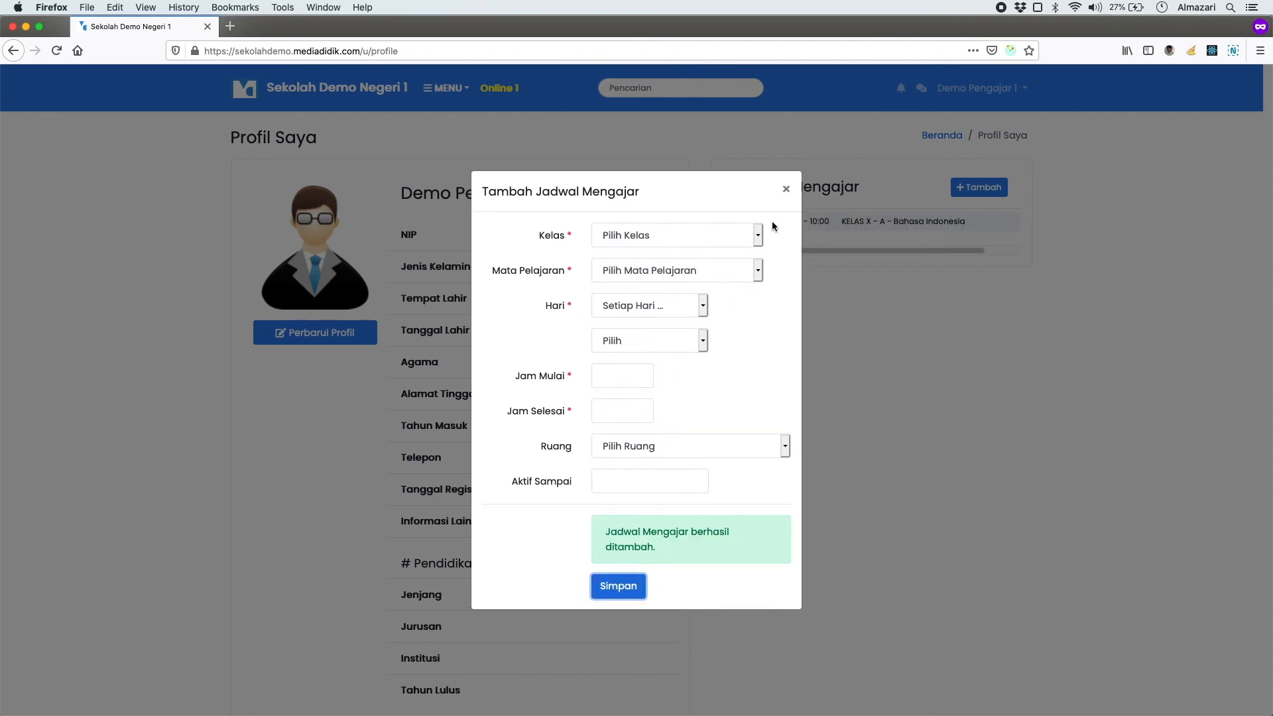
click(784, 192)
View the teacher's Peserta Didik list and check its class filter options.
mouse_move(862, 247)
mouse_down()
mouse_move(937, 247)
mouse_move(858, 244)
mouse_up()
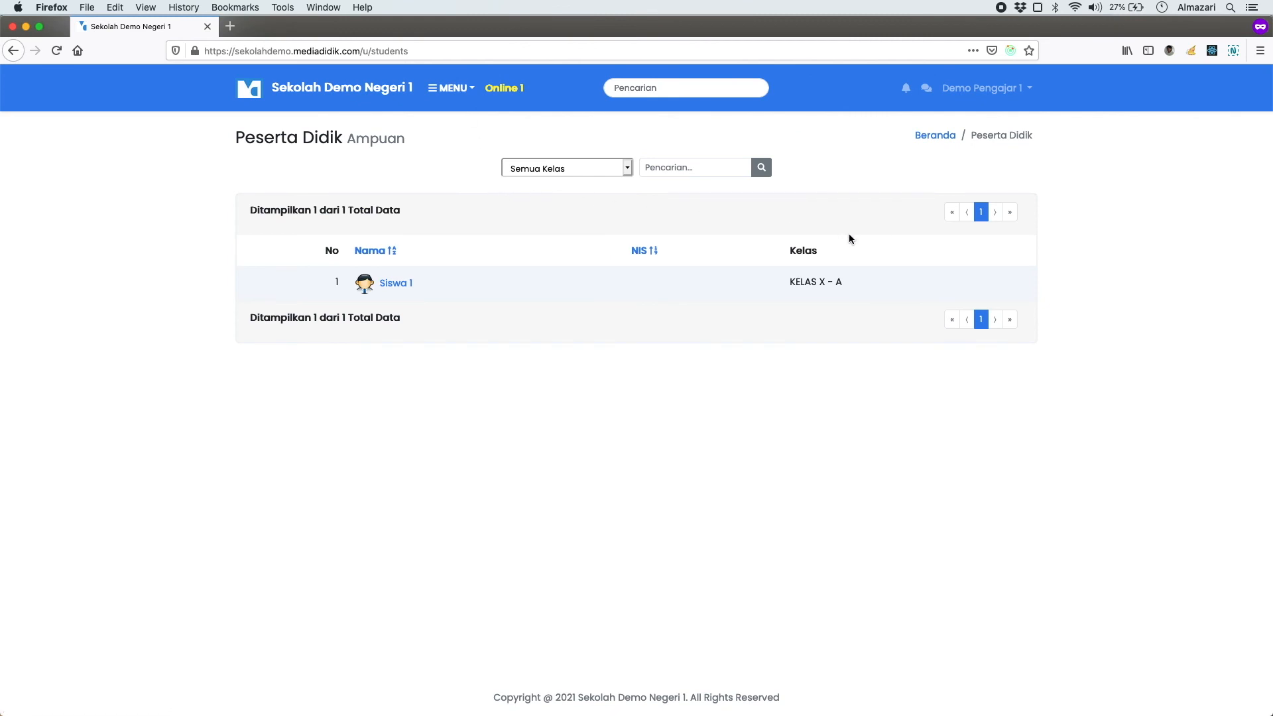
click(577, 171)
click(578, 170)
Start a new entry in Materi and check the available Mata Pelajaran options.
click(452, 88)
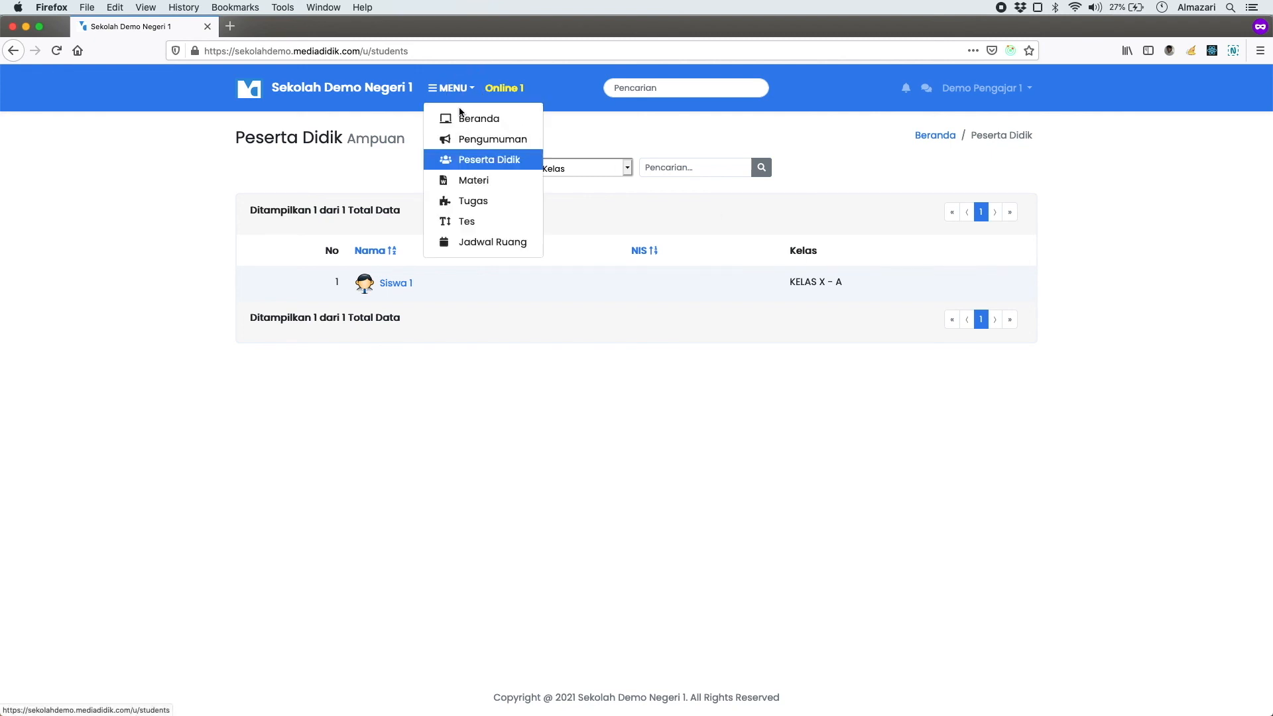
click(474, 181)
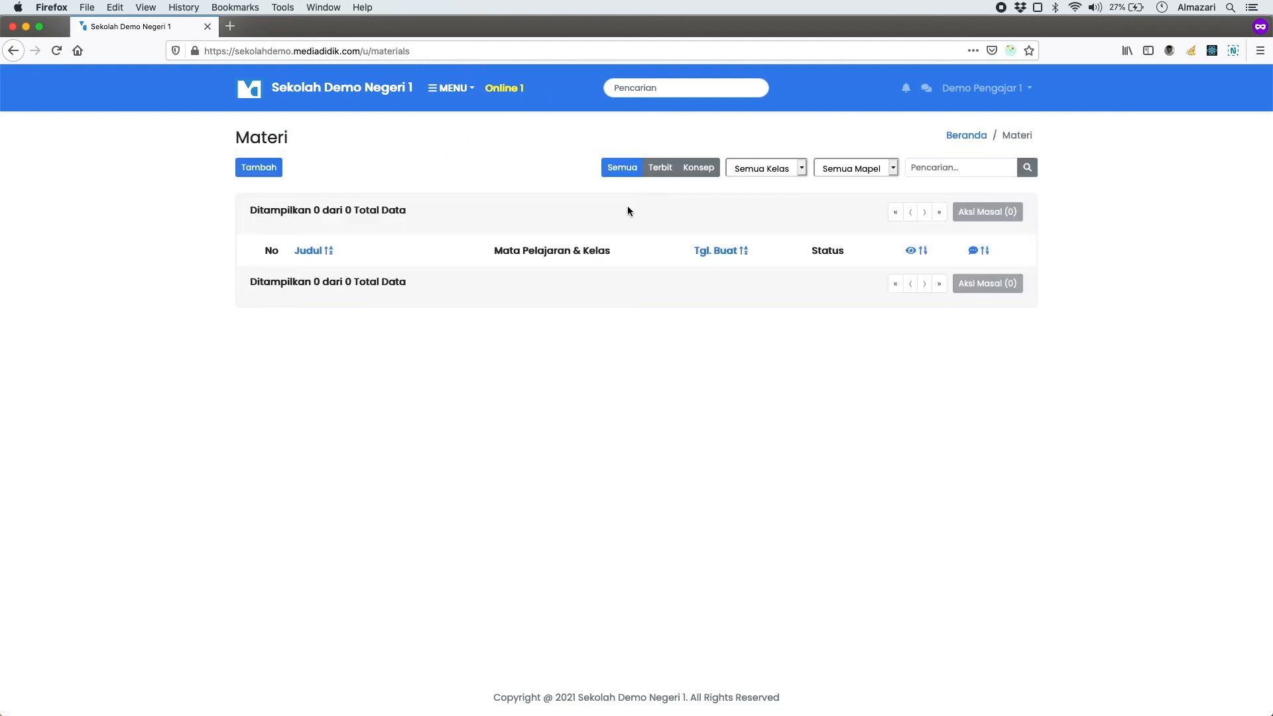
click(280, 168)
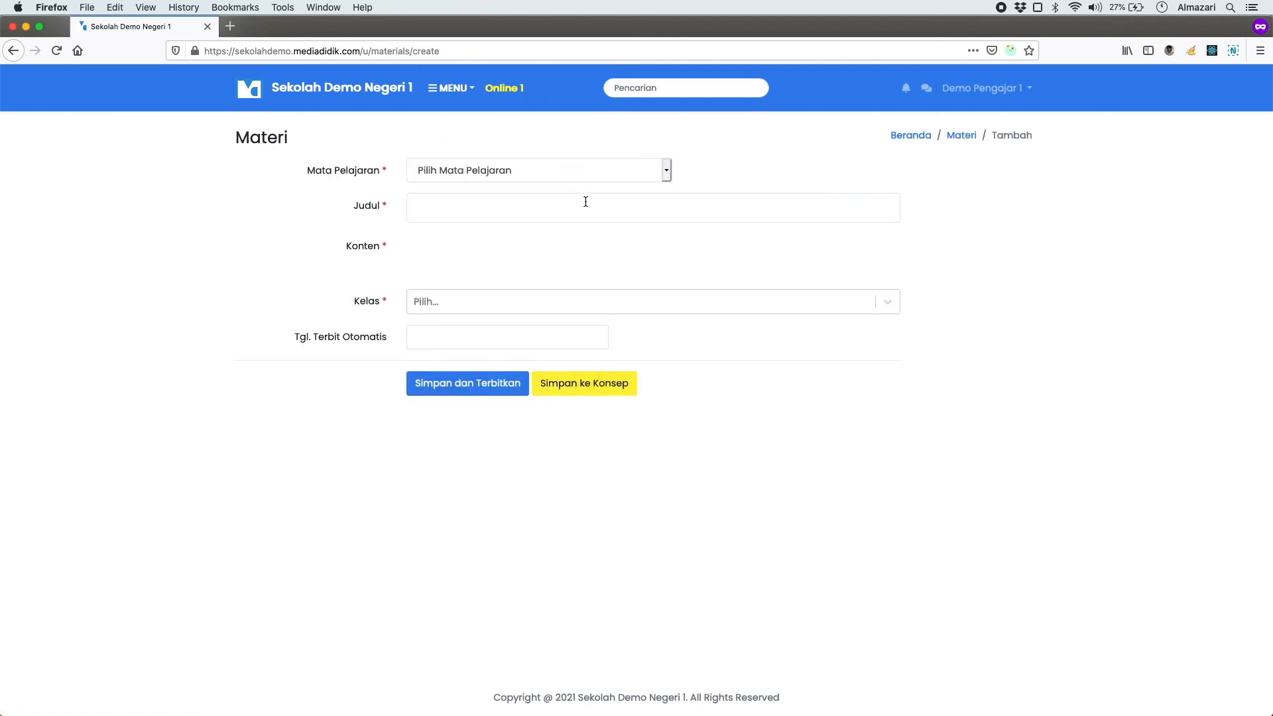
click(583, 169)
click(584, 168)
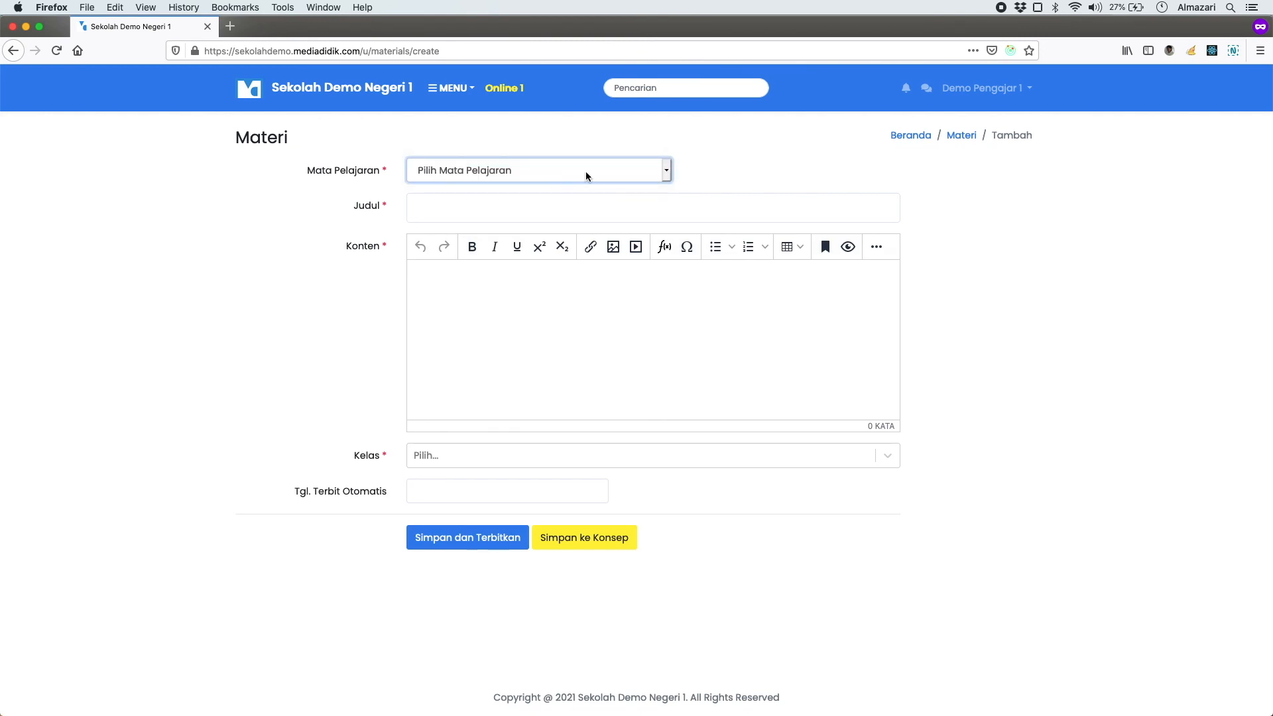
Reload the Materi form, set Mata Pelajaran to Bahasa Indonesia, and review its subject options again.
key(super+r)
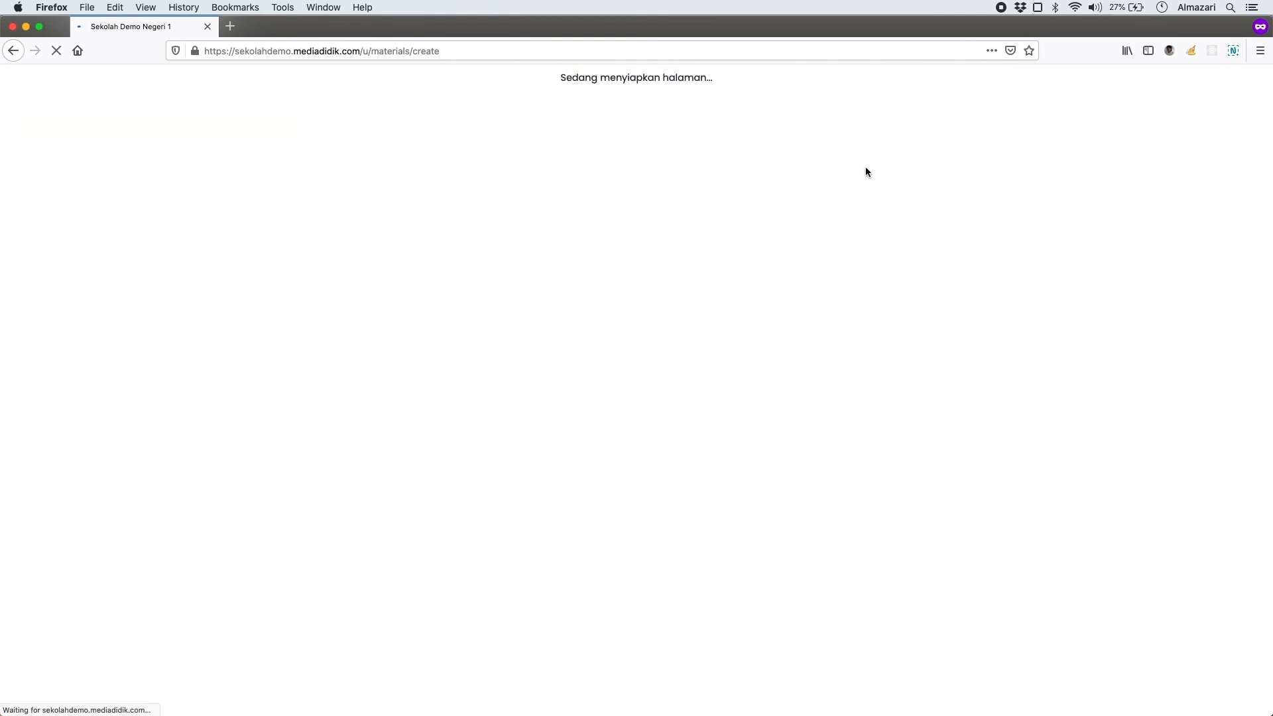
click(488, 169)
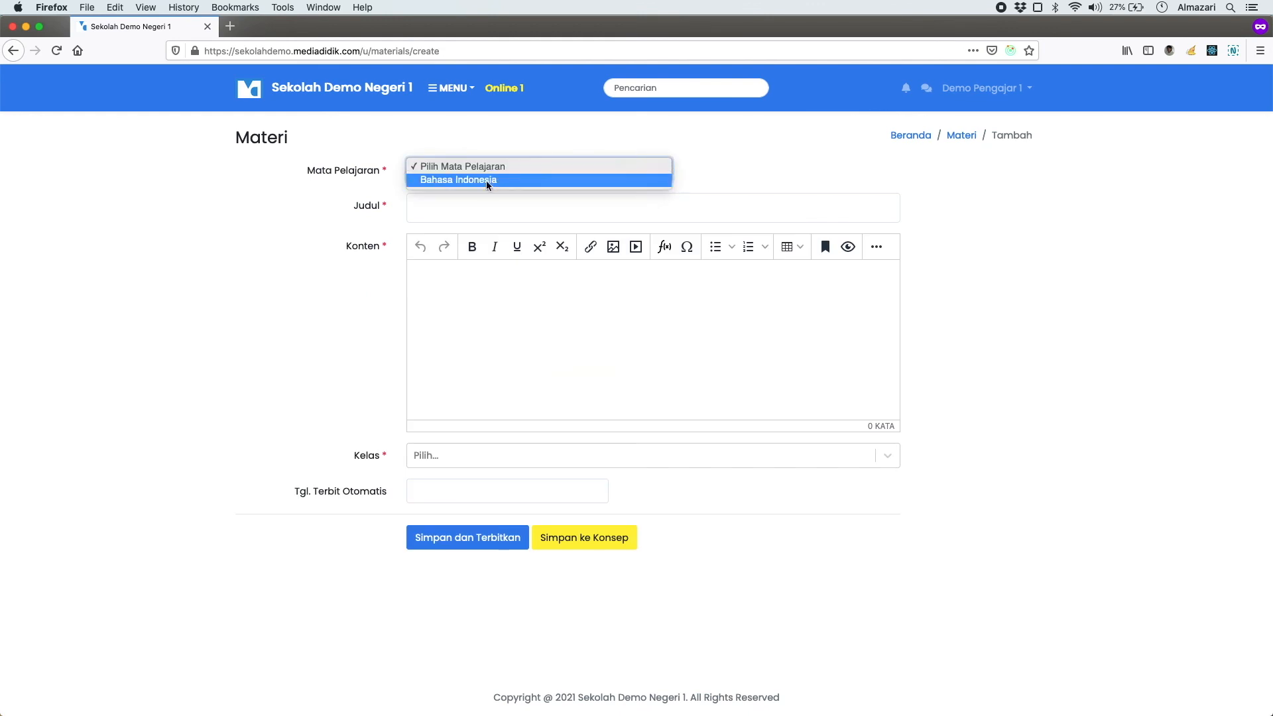
click(567, 179)
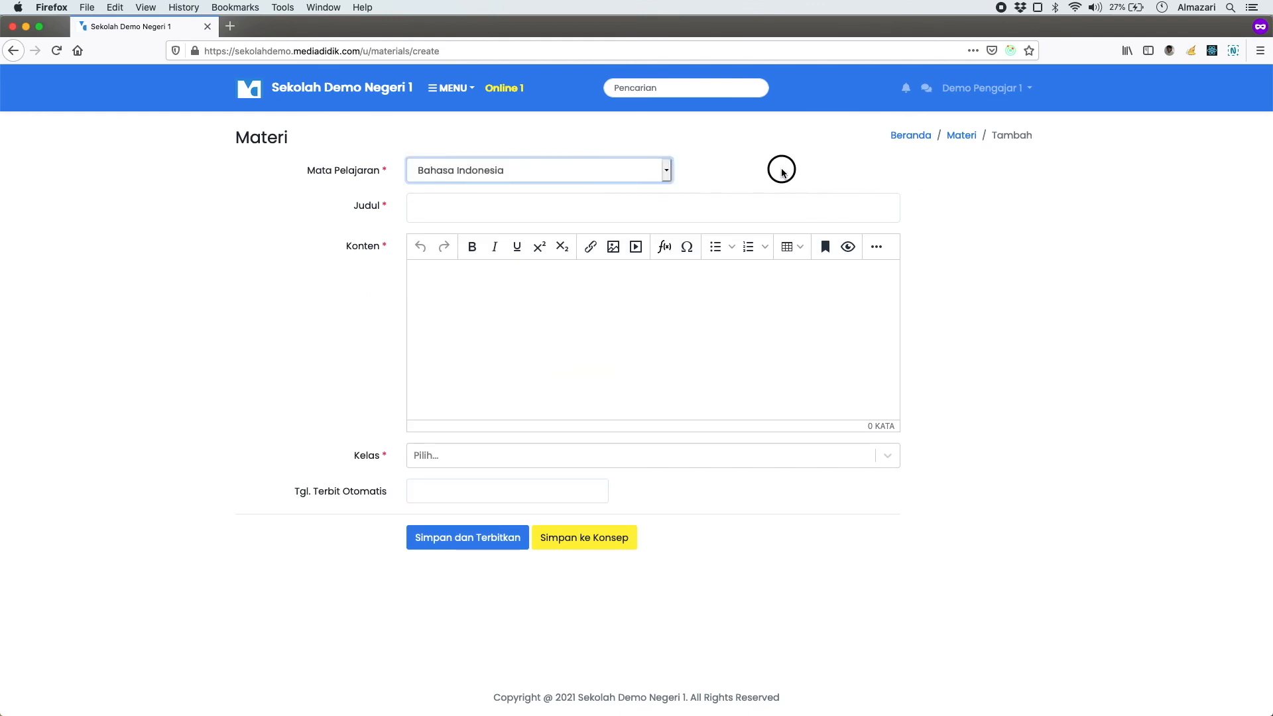
click(492, 198)
click(486, 170)
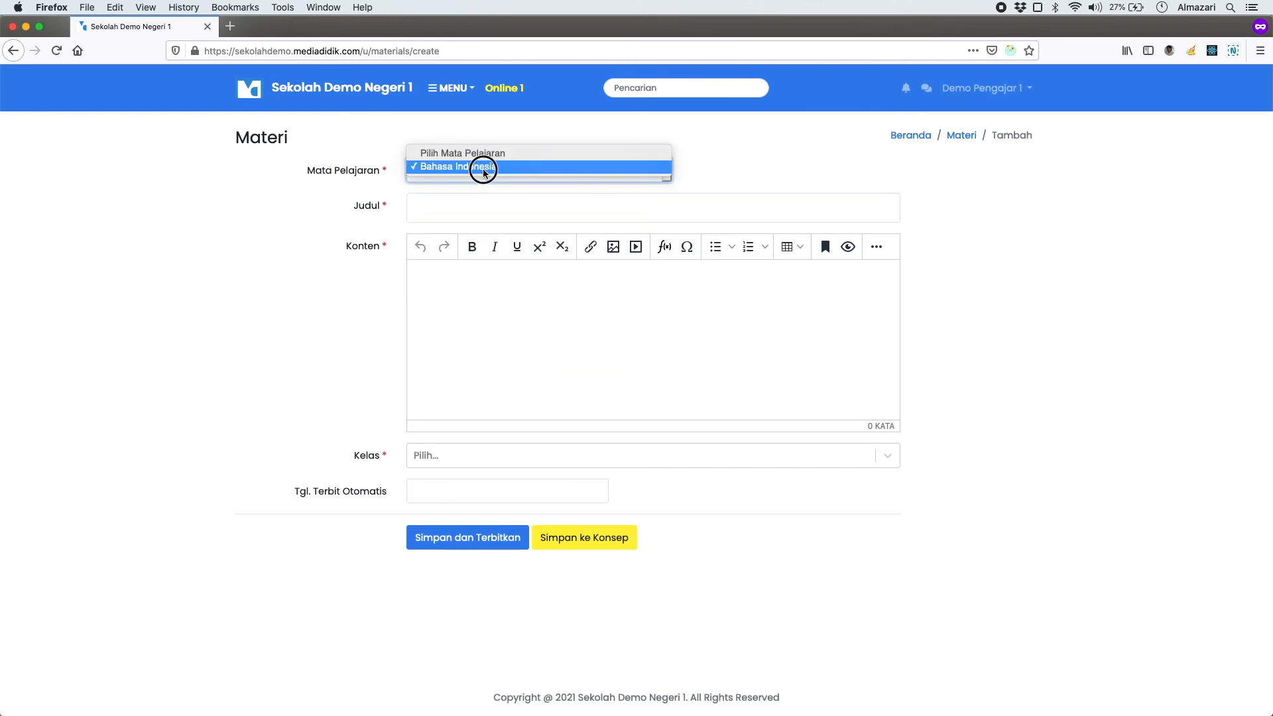
Keep Bahasa Indonesia as the Mata Pelajaran and select KELAS X - A for Kelas in the new Materi entry.
click(484, 169)
click(475, 196)
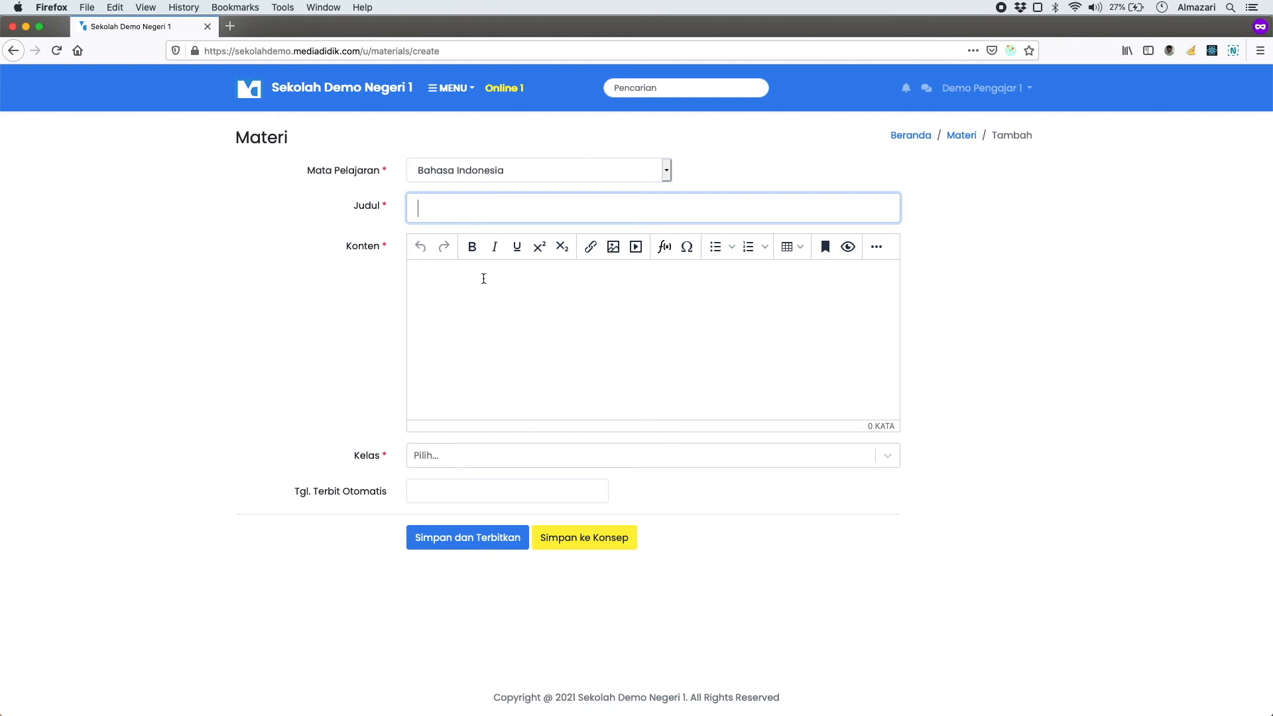
click(457, 455)
click(463, 496)
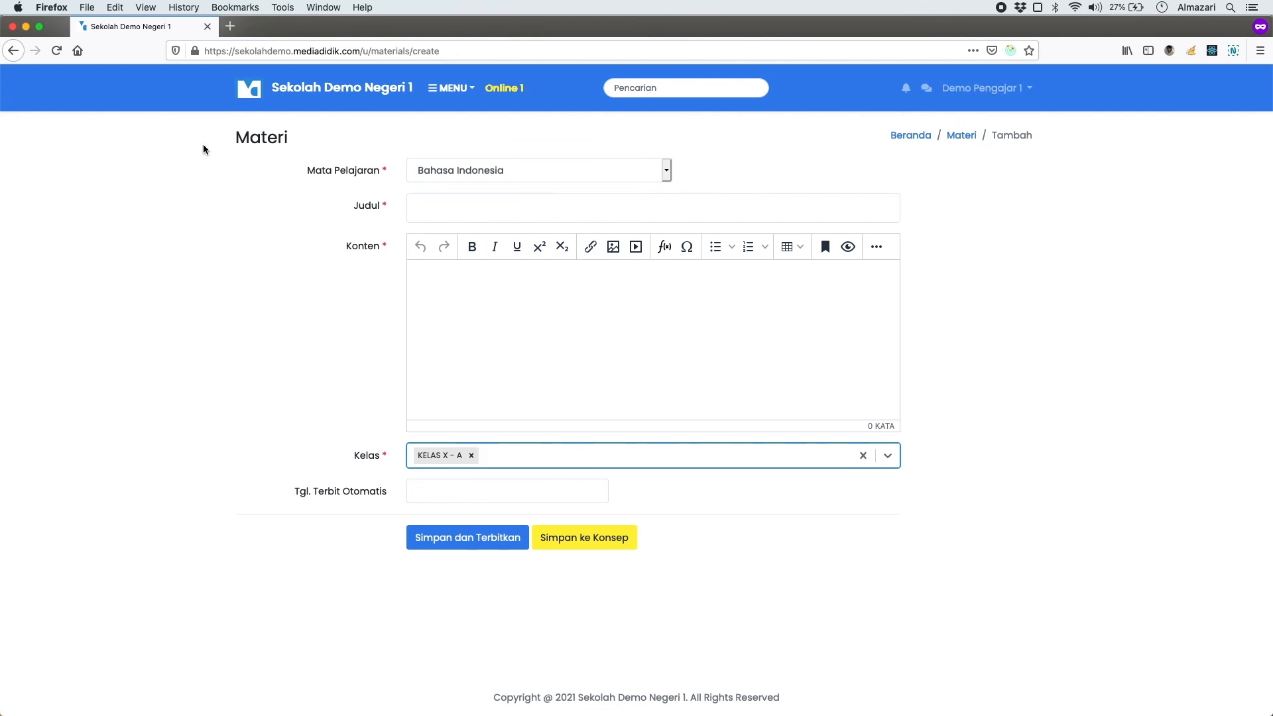
click(545, 327)
click(502, 205)
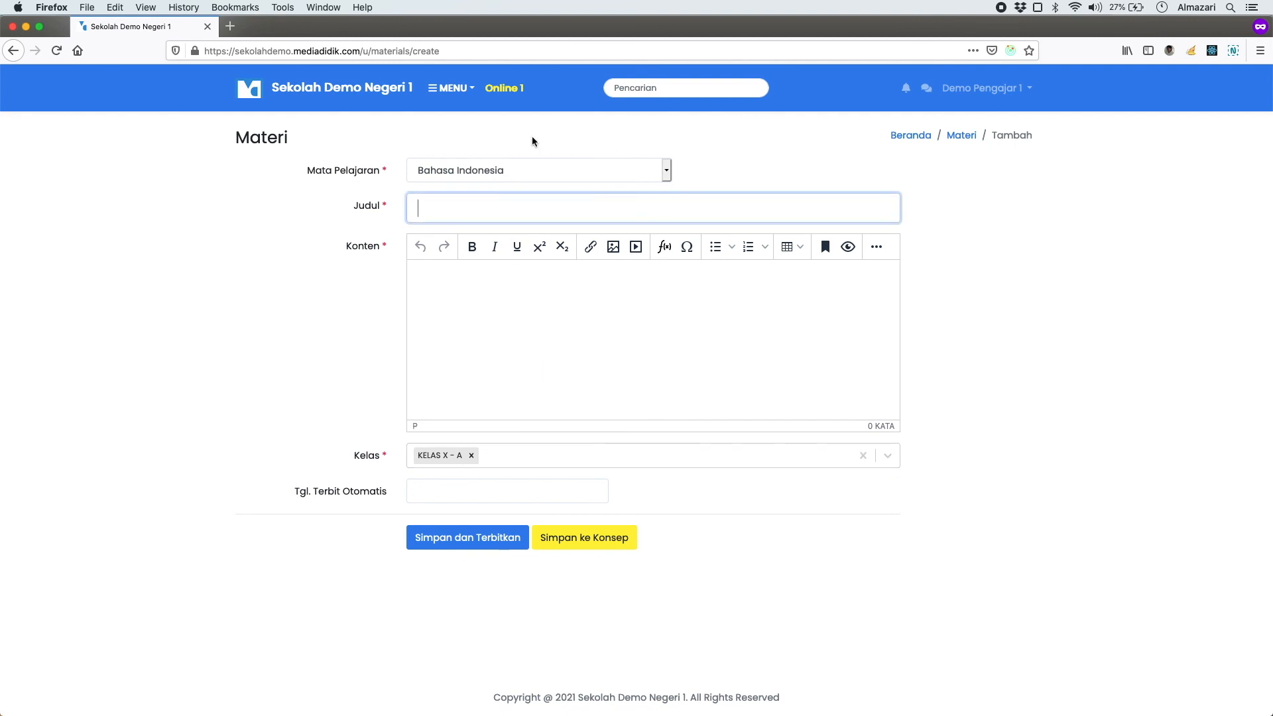
Leave the unsaved Materi form to view the teacher's Tugas list and open the Tes page.
click(462, 90)
click(485, 203)
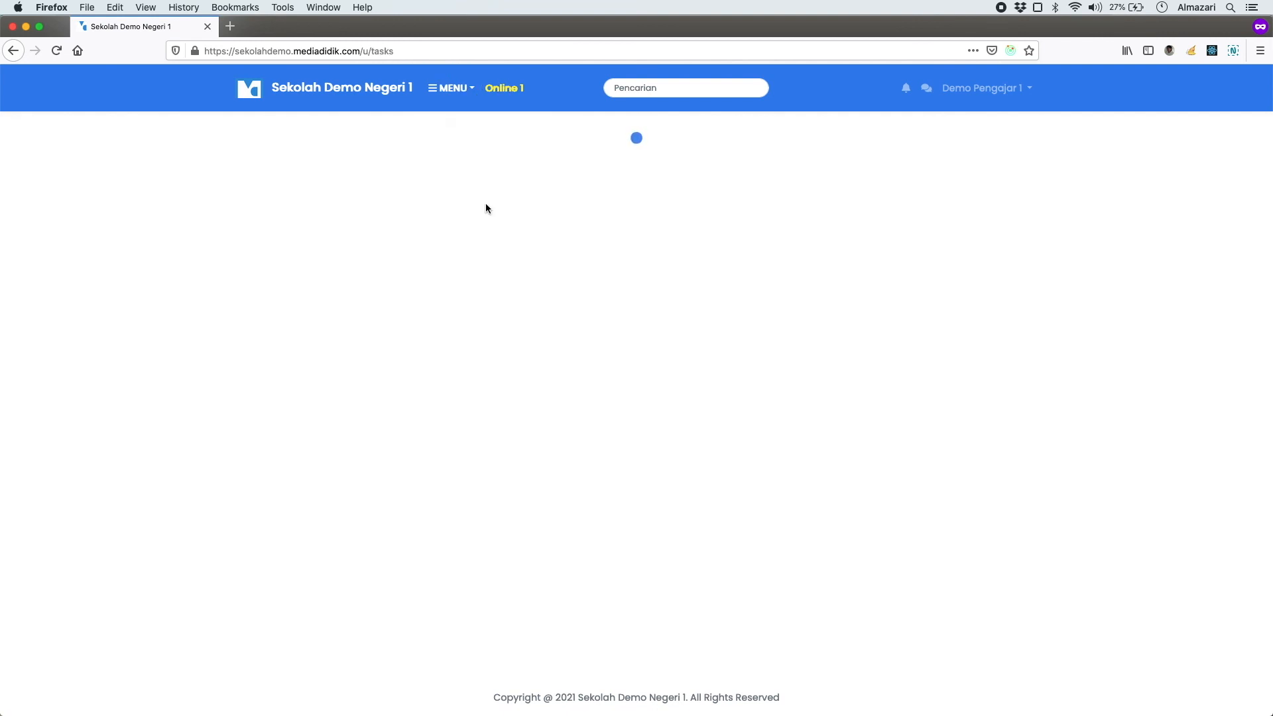
click(462, 89)
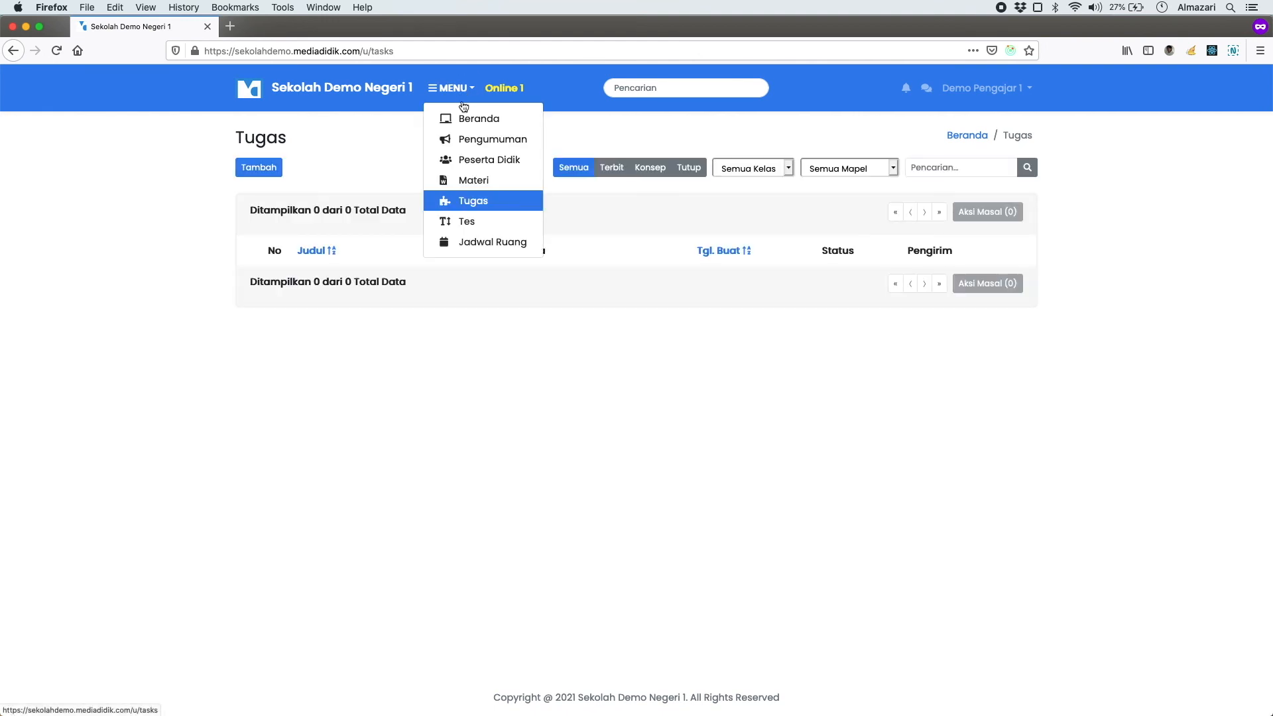
click(475, 228)
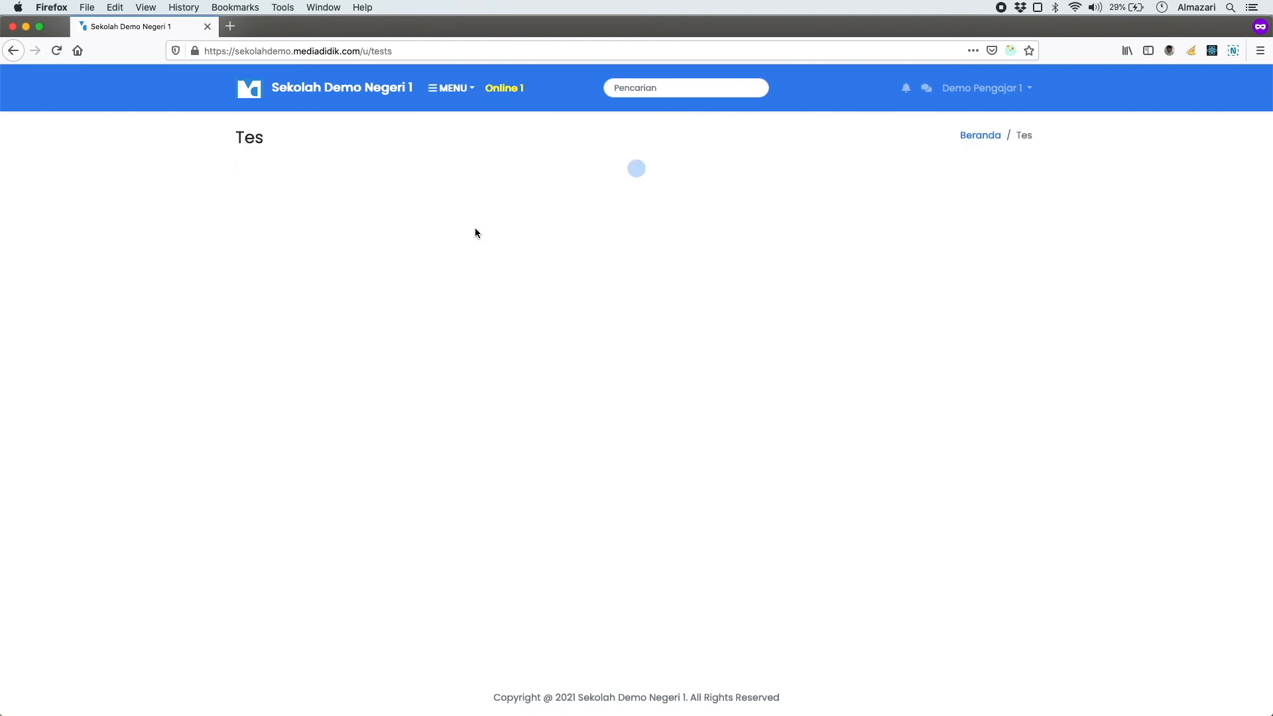